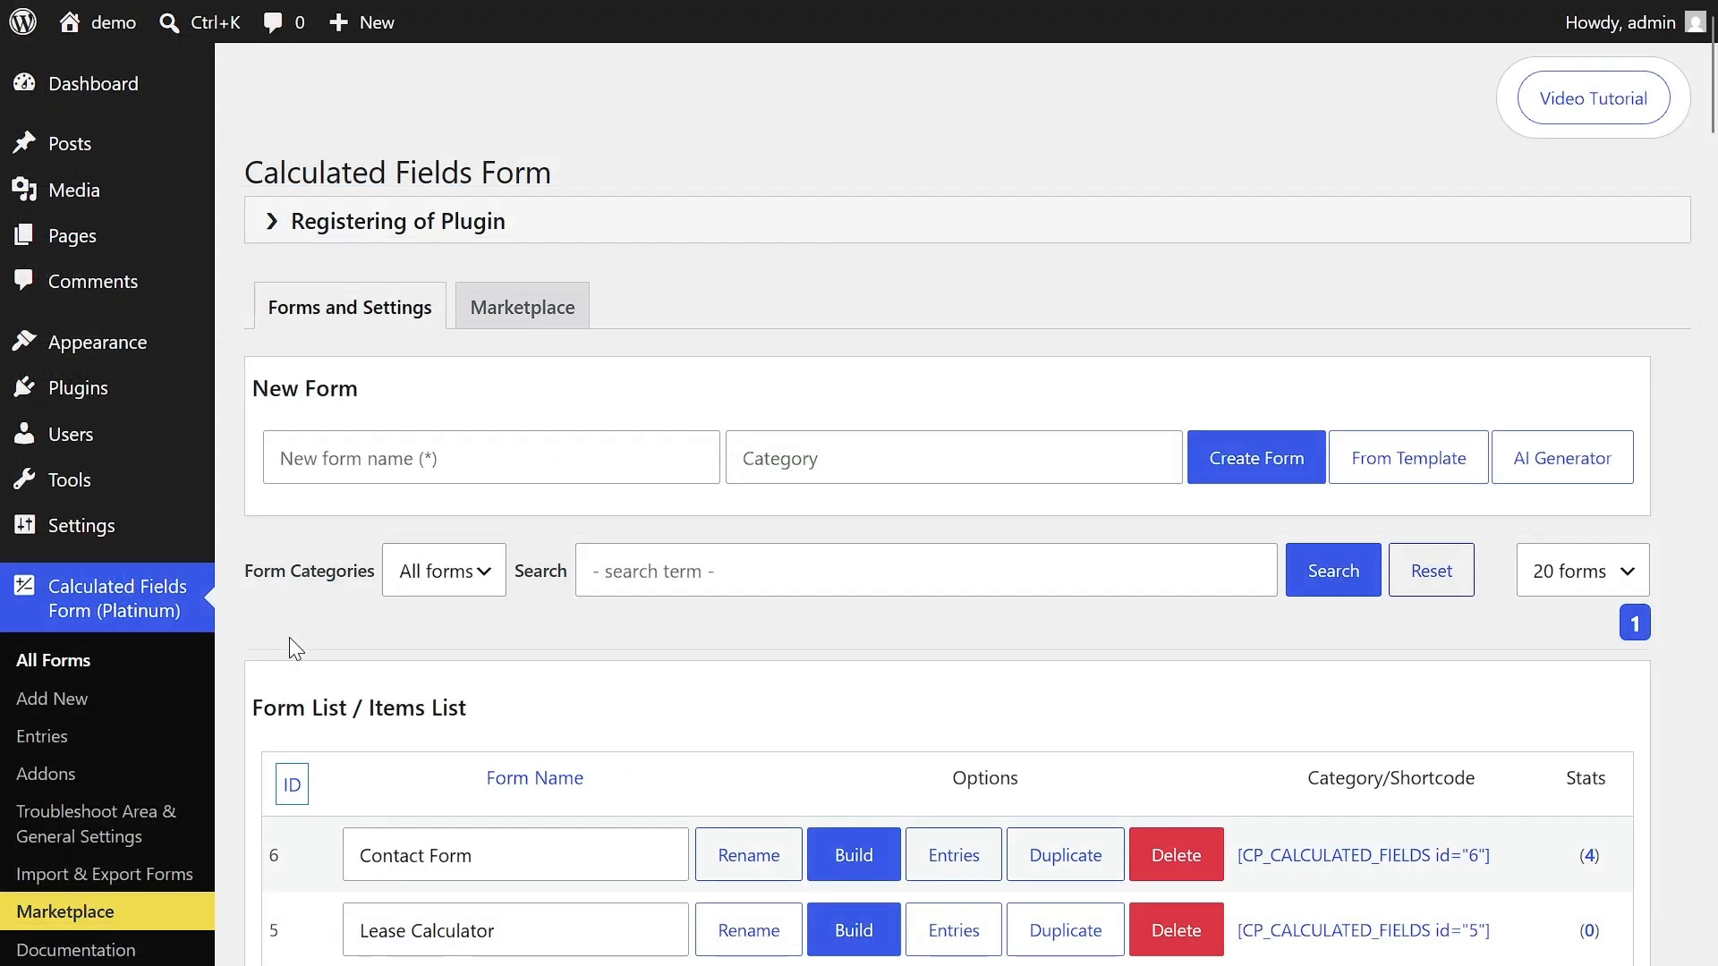
- Open the plugin's entries list for every form and look over the collected submissions
{"action": "left_click", "coordinate": [43, 742]}
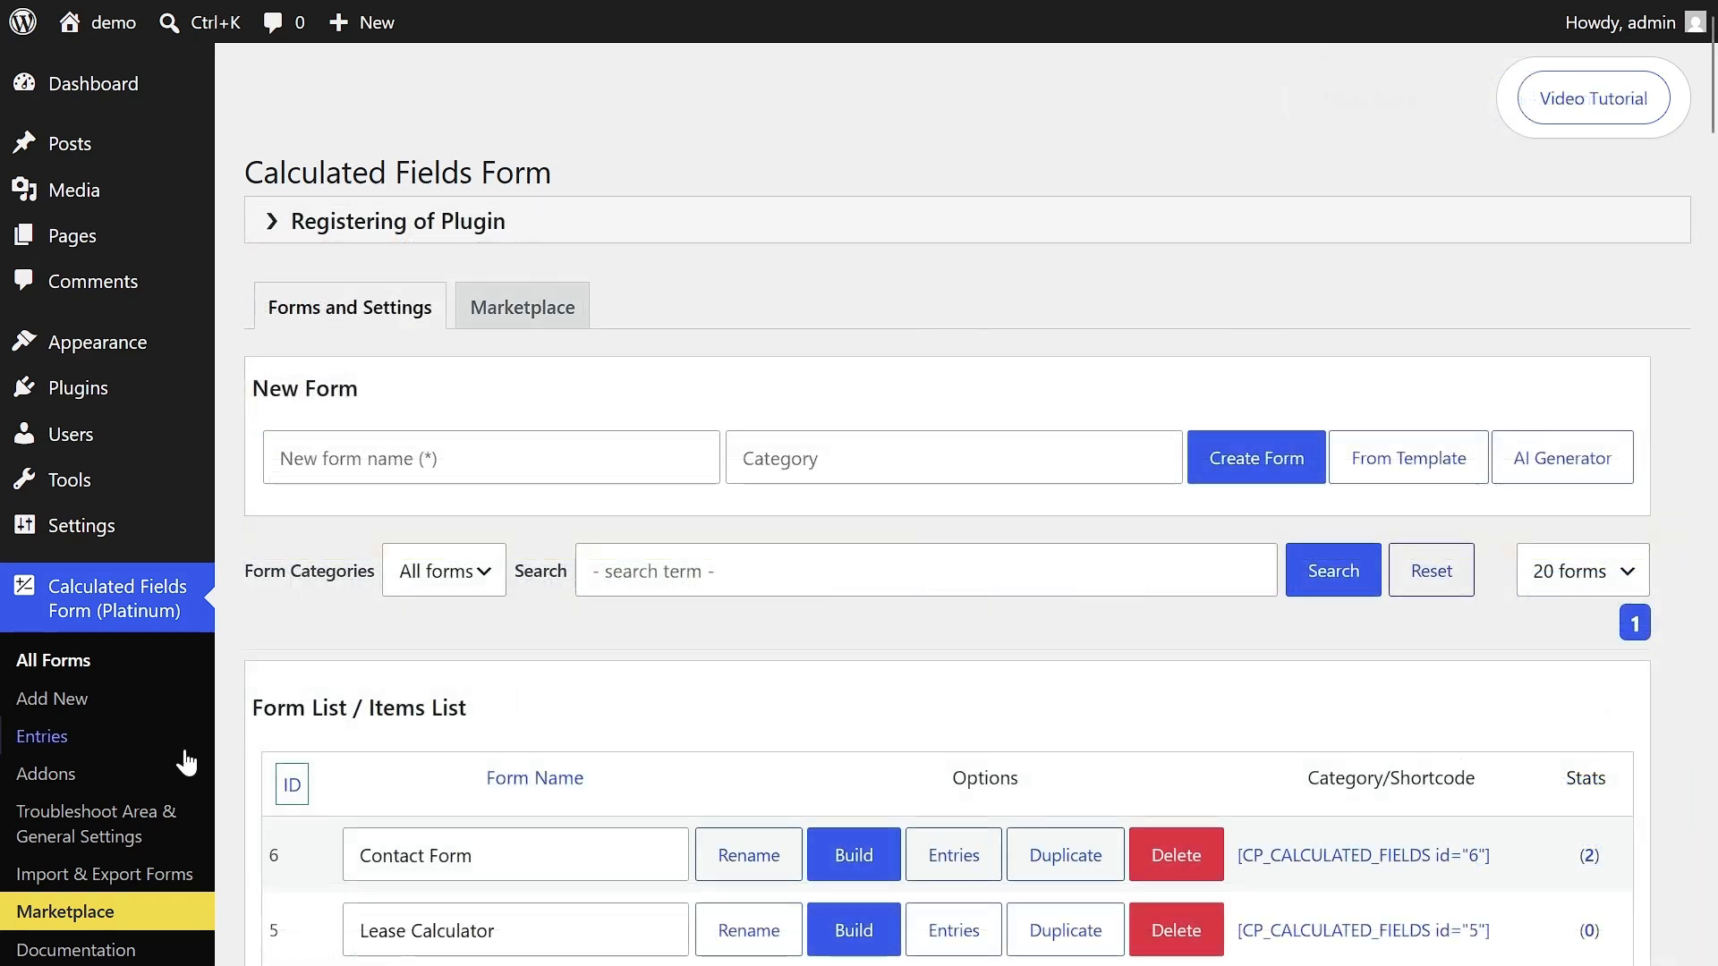
{"action": "left_click", "coordinate": [37, 739]}
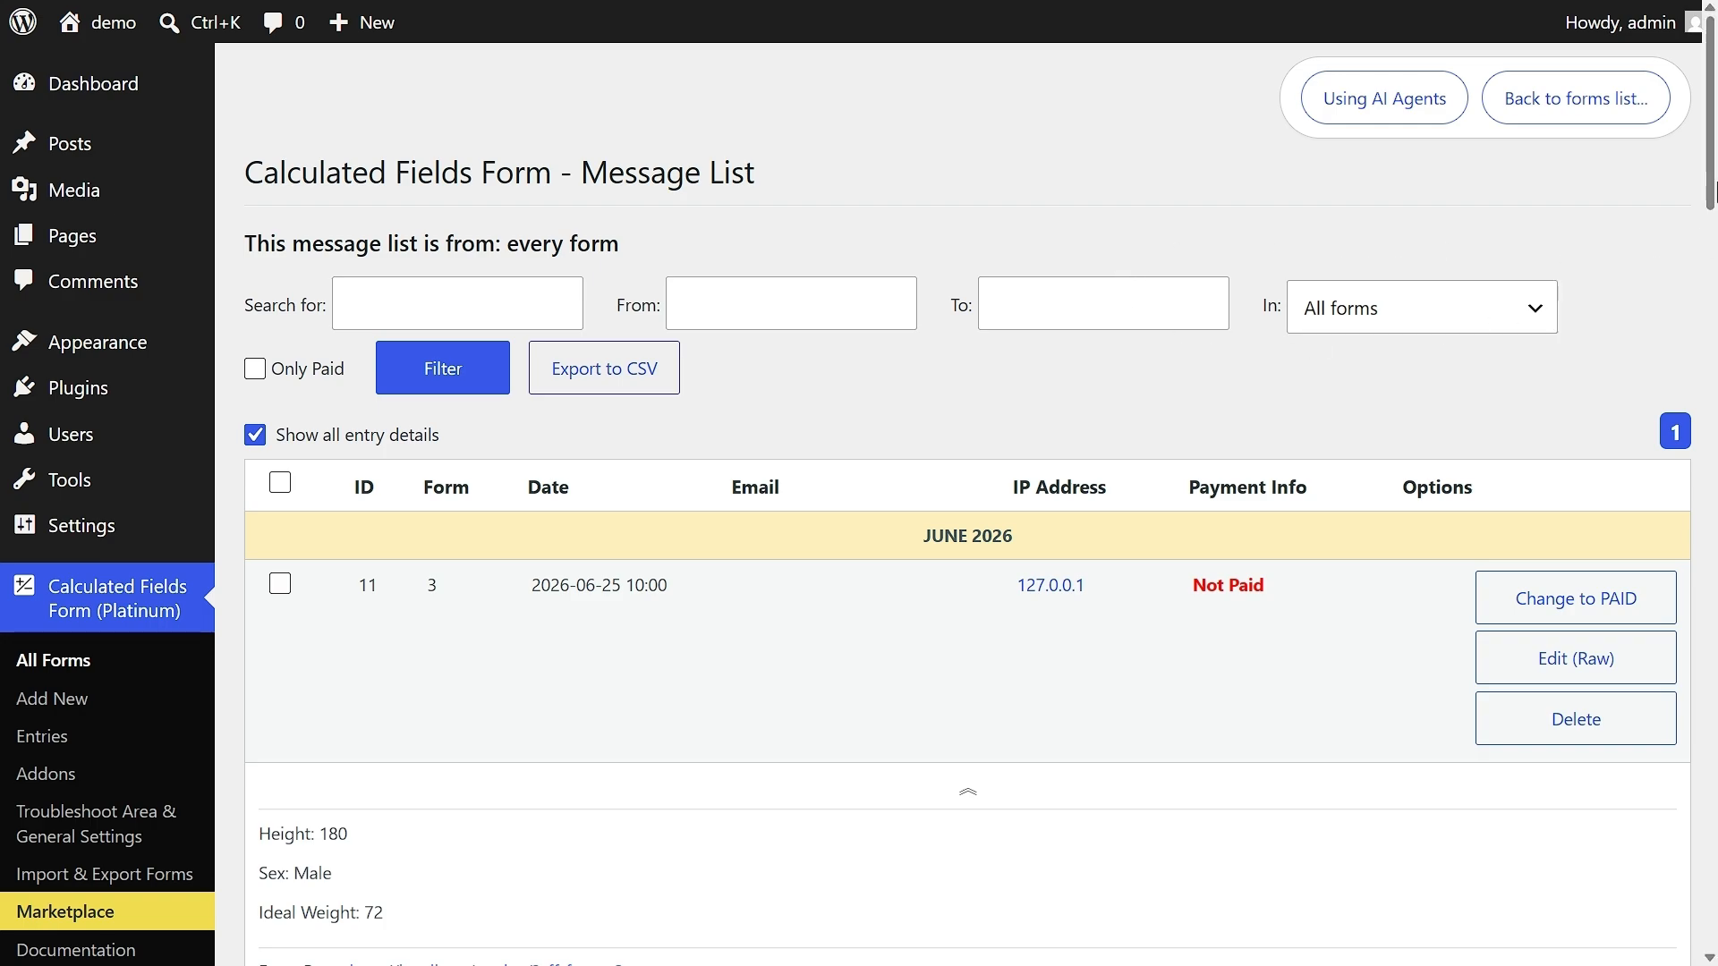
{"action": "mouse_move", "coordinate": [1713, 179]}
{"action": "left_mouse_down"}
{"action": "mouse_move", "coordinate": [1716, 948]}
{"action": "mouse_move", "coordinate": [1708, 154]}
{"action": "left_mouse_up"}
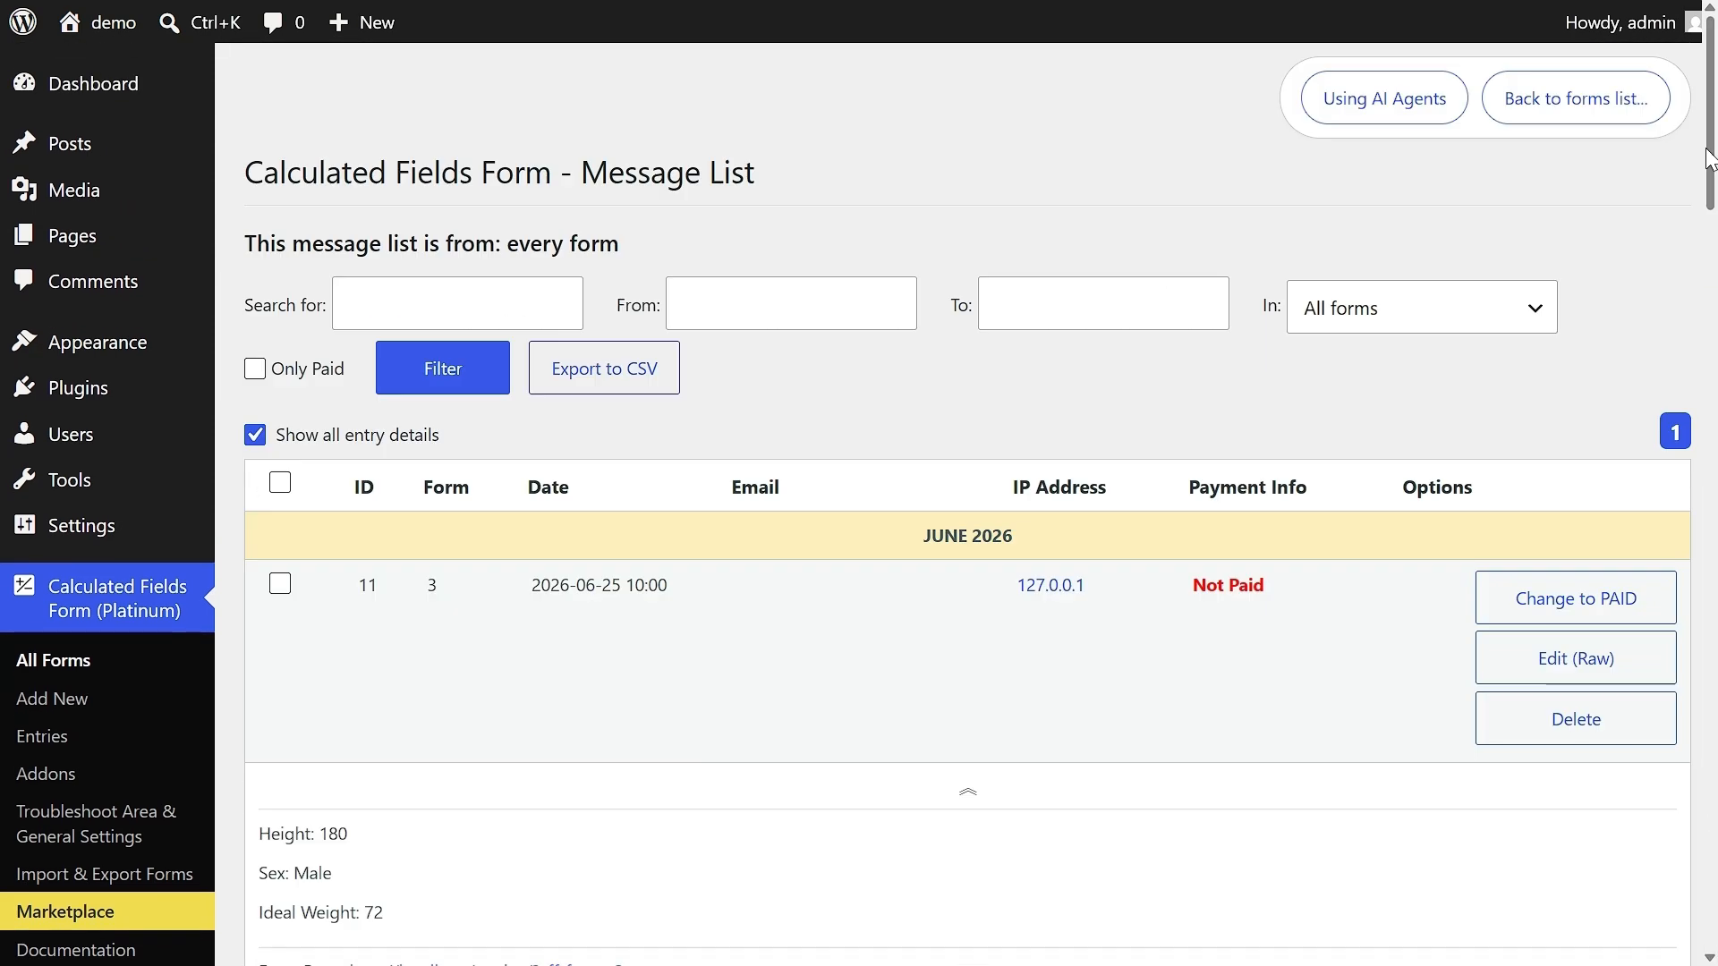
- Return to the forms list, open the entries of the Contact Form, and read through its submissions
{"action": "left_click", "coordinate": [1600, 118]}
{"action": "scroll", "coordinate": [1294, 289], "scroll_direction": "down", "scroll_amount": 5}
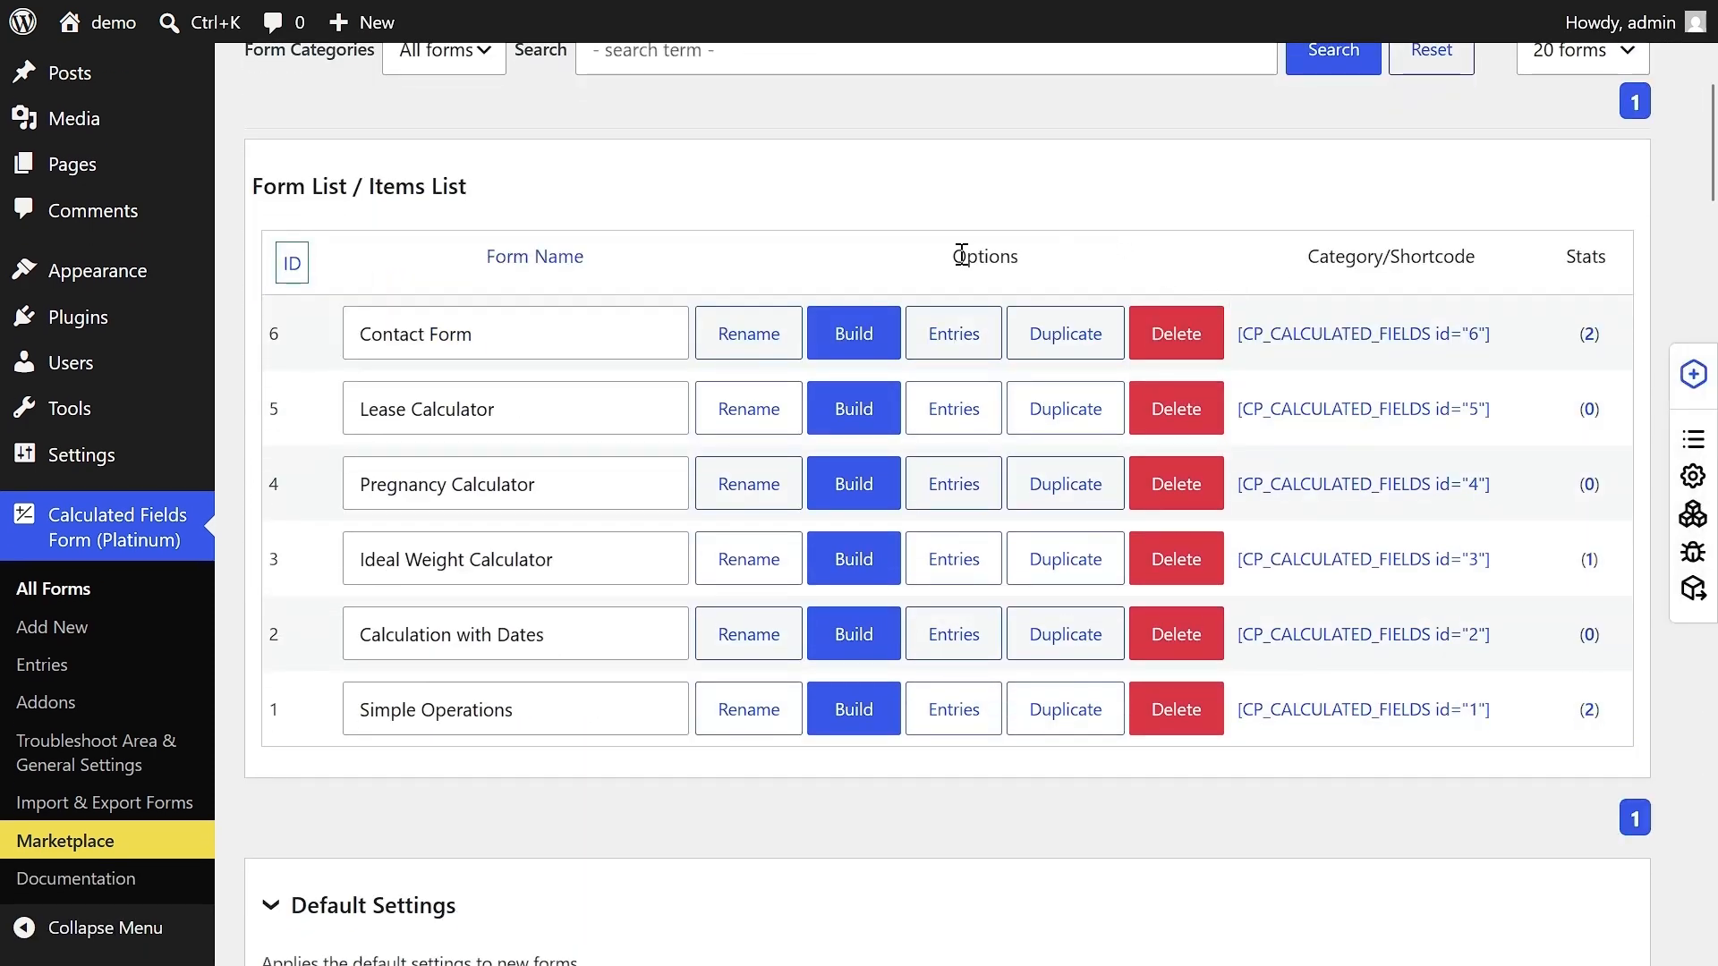
{"action": "left_click", "coordinate": [962, 338]}
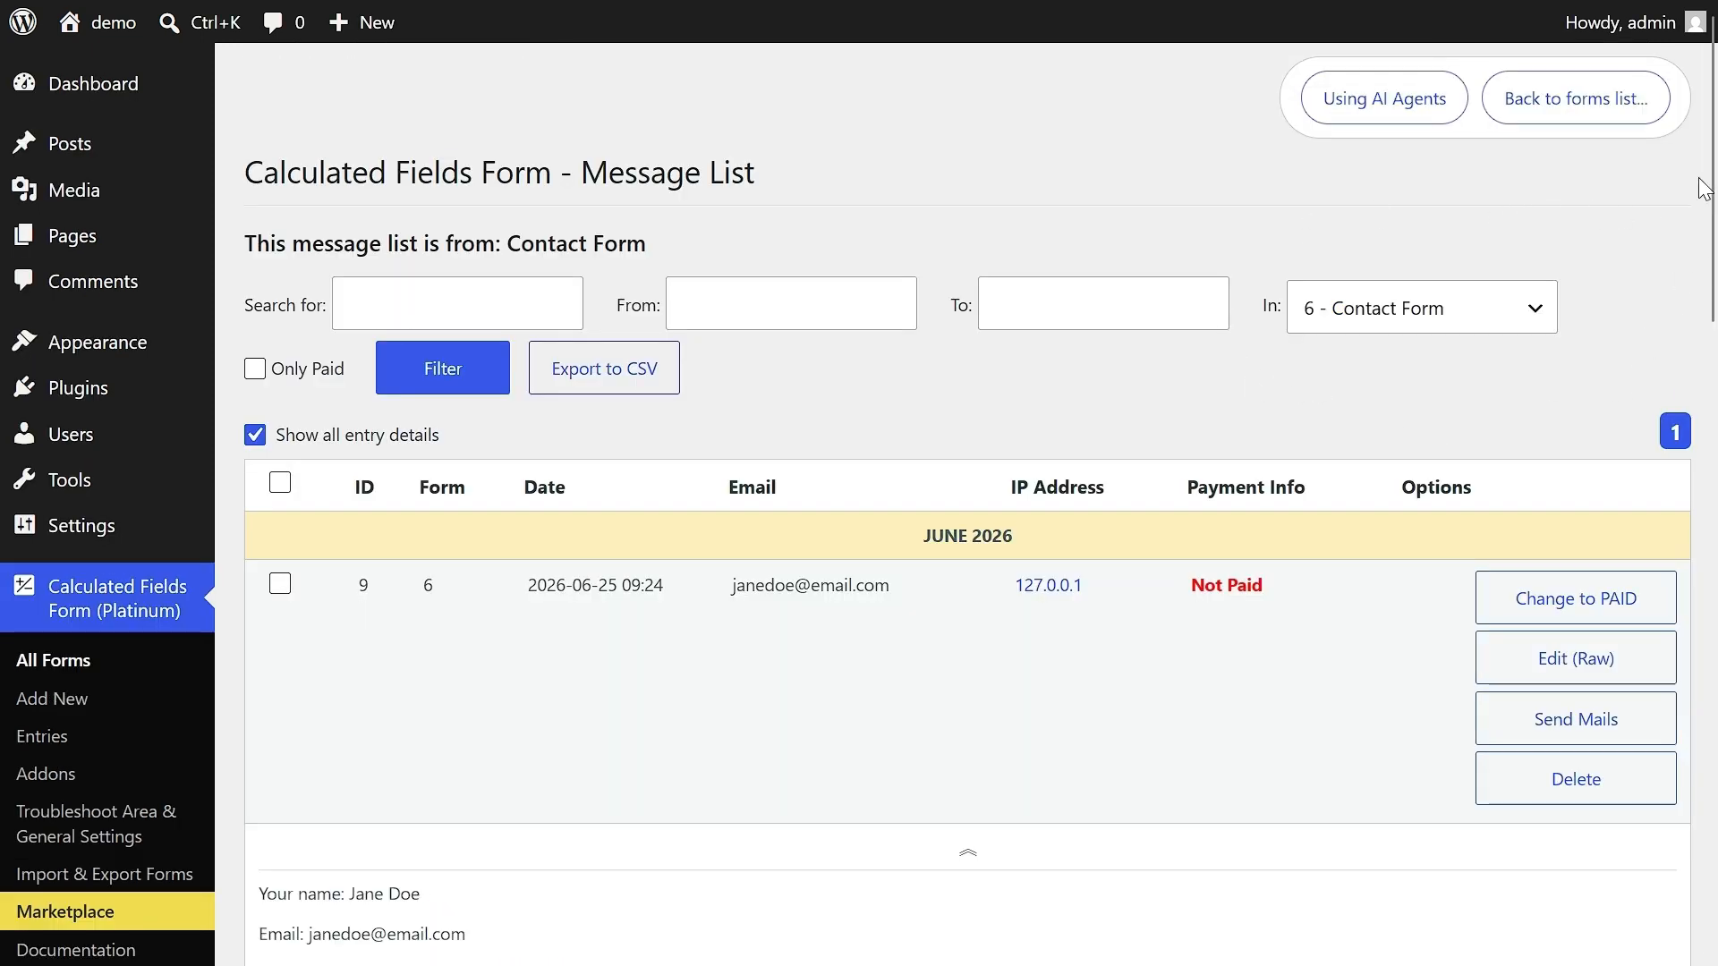
{"action": "left_click_drag", "start_coordinate": [1713, 175], "coordinate": [1712, 279]}
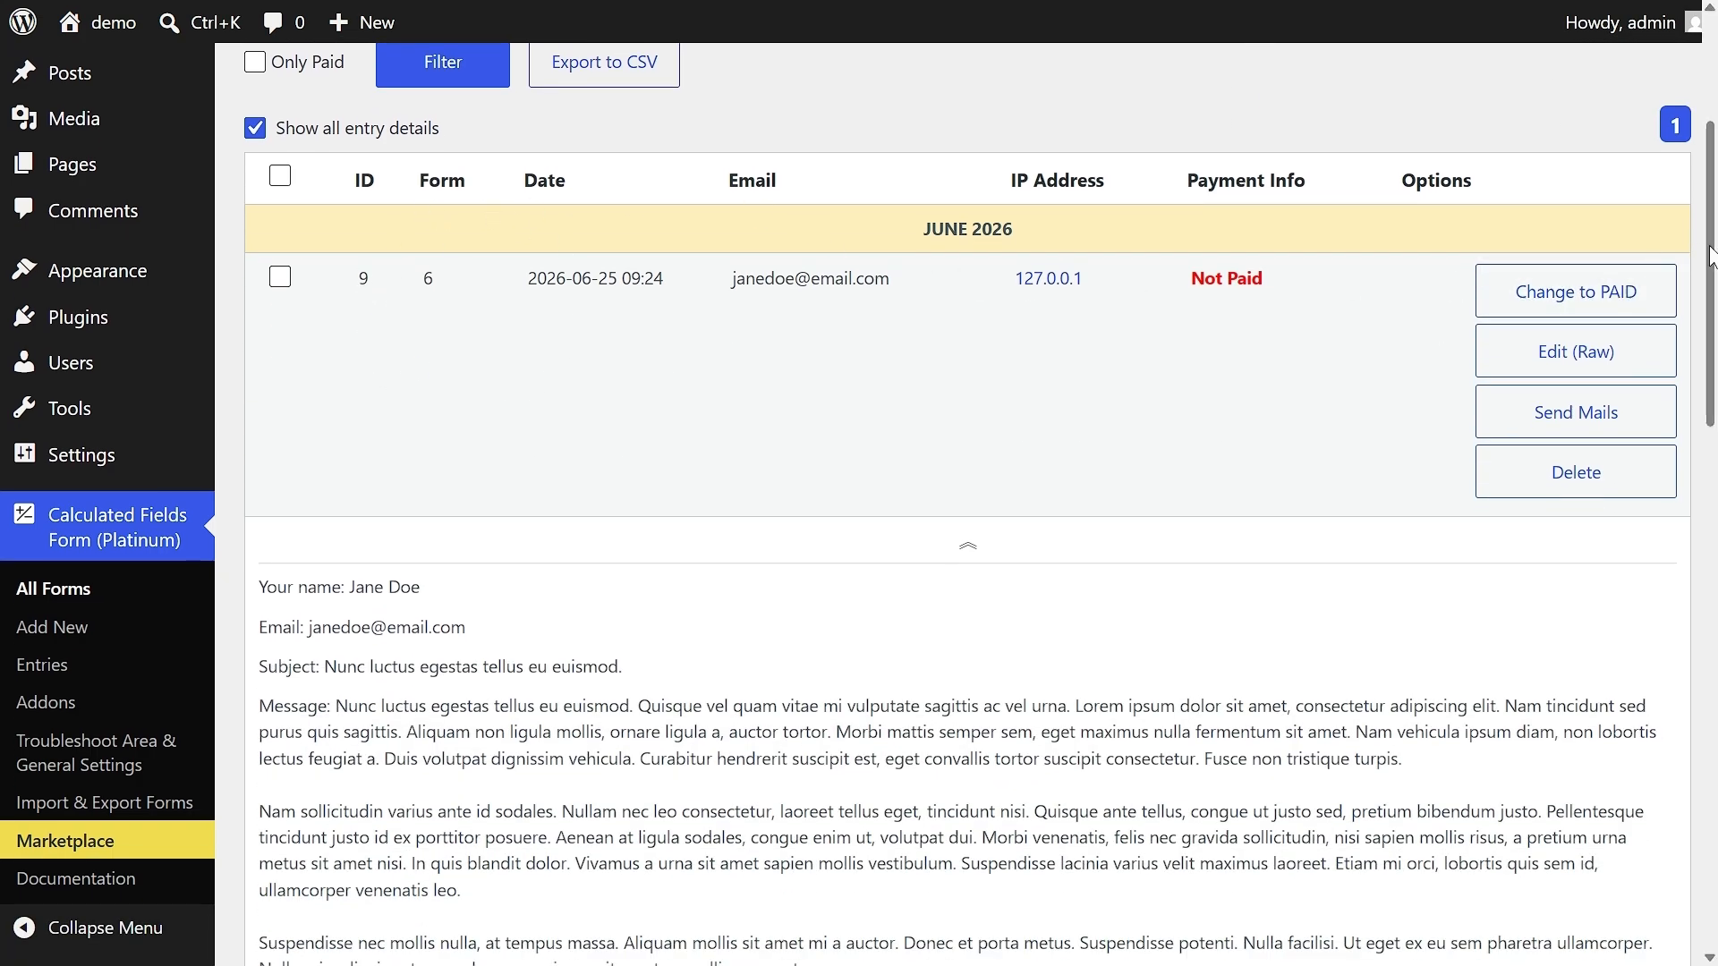
{"action": "left_click_drag", "start_coordinate": [1713, 269], "coordinate": [1712, 589]}
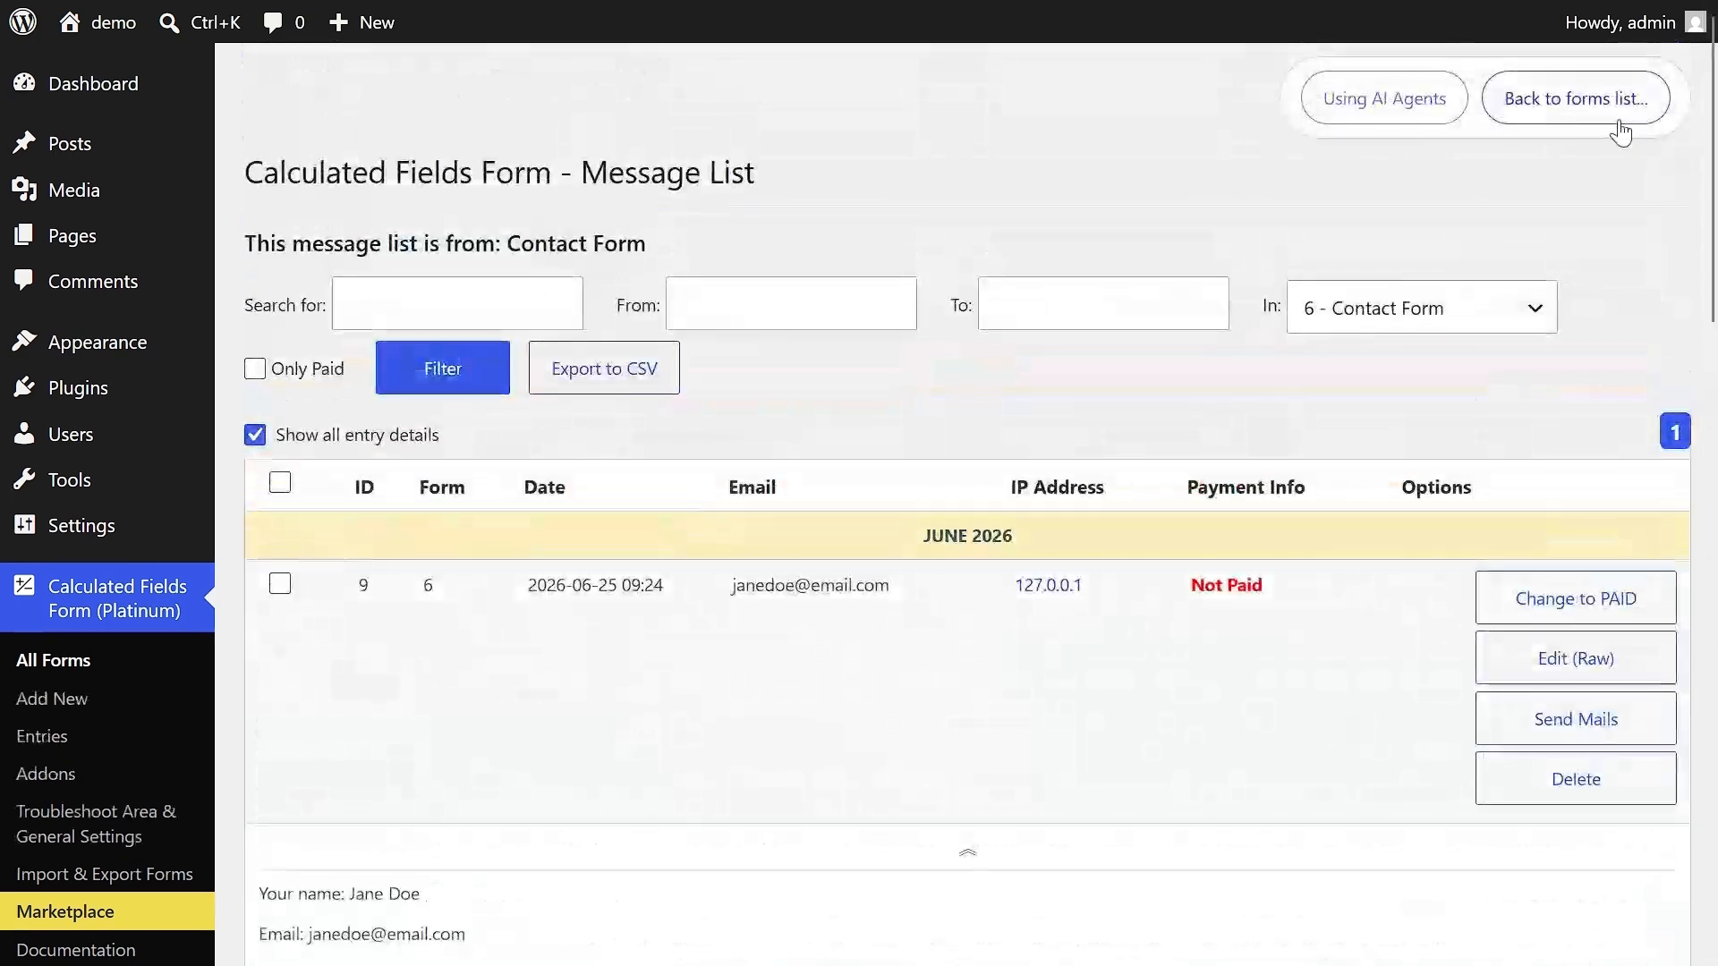
- Go back to the forms list, open the Contact Form in the form builder, and reach its entries from there
{"action": "left_click", "coordinate": [1601, 116]}
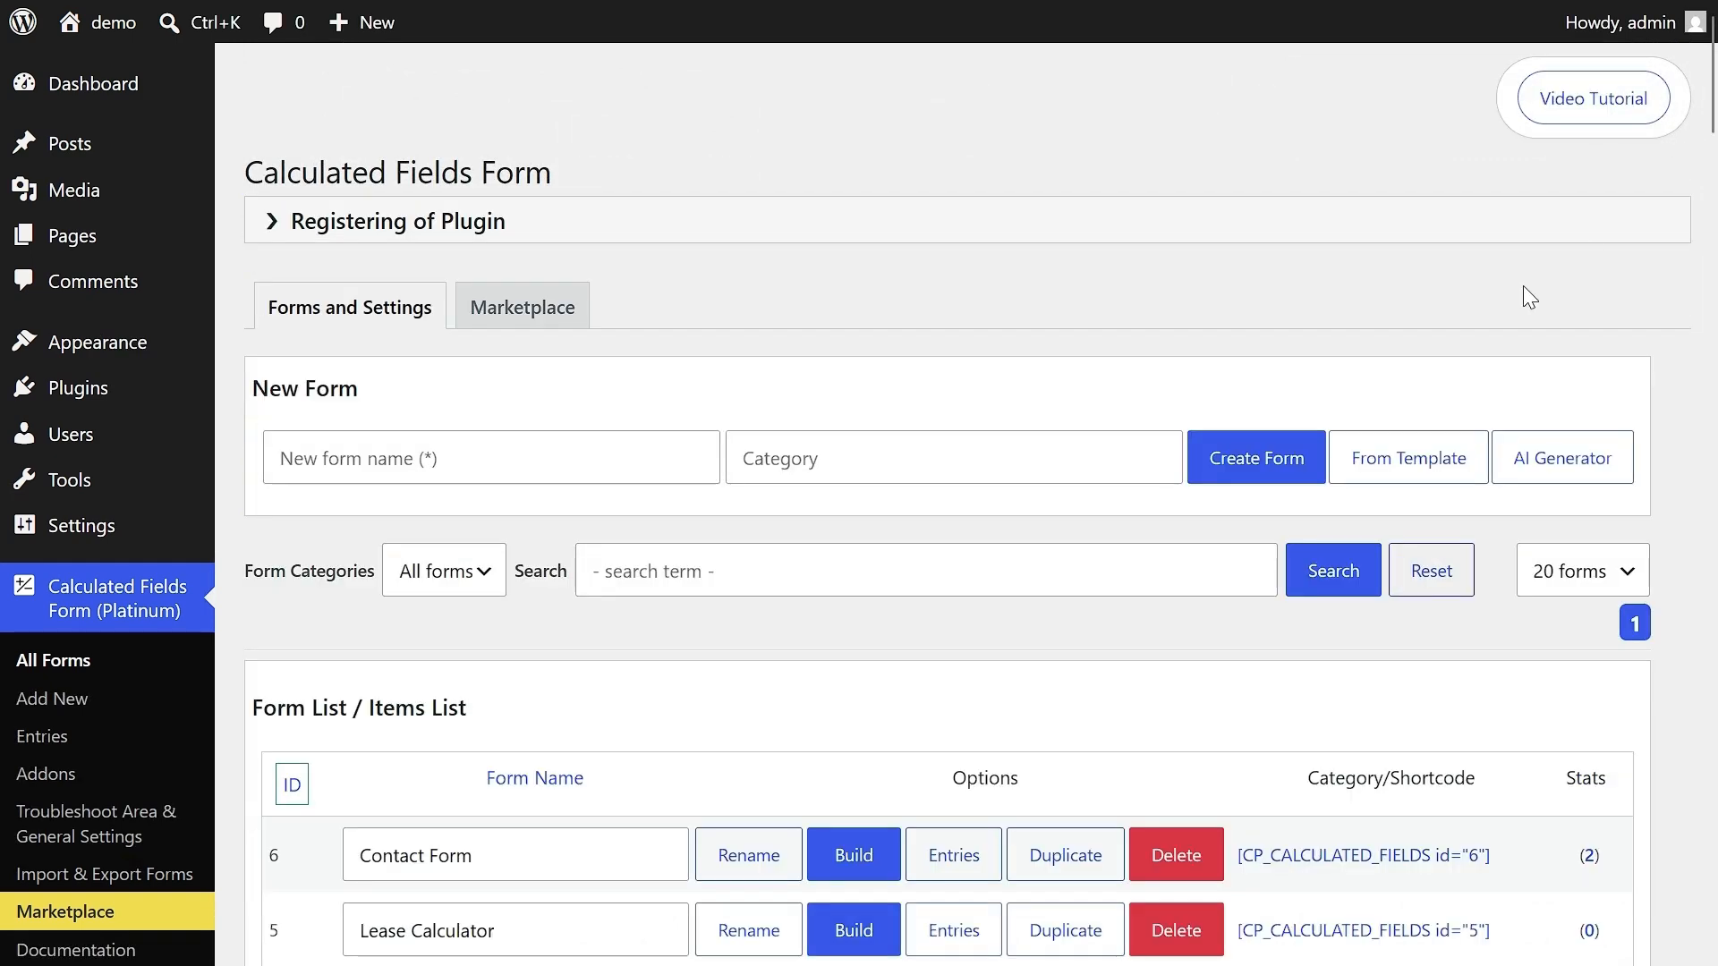
{"action": "left_click", "coordinate": [874, 856]}
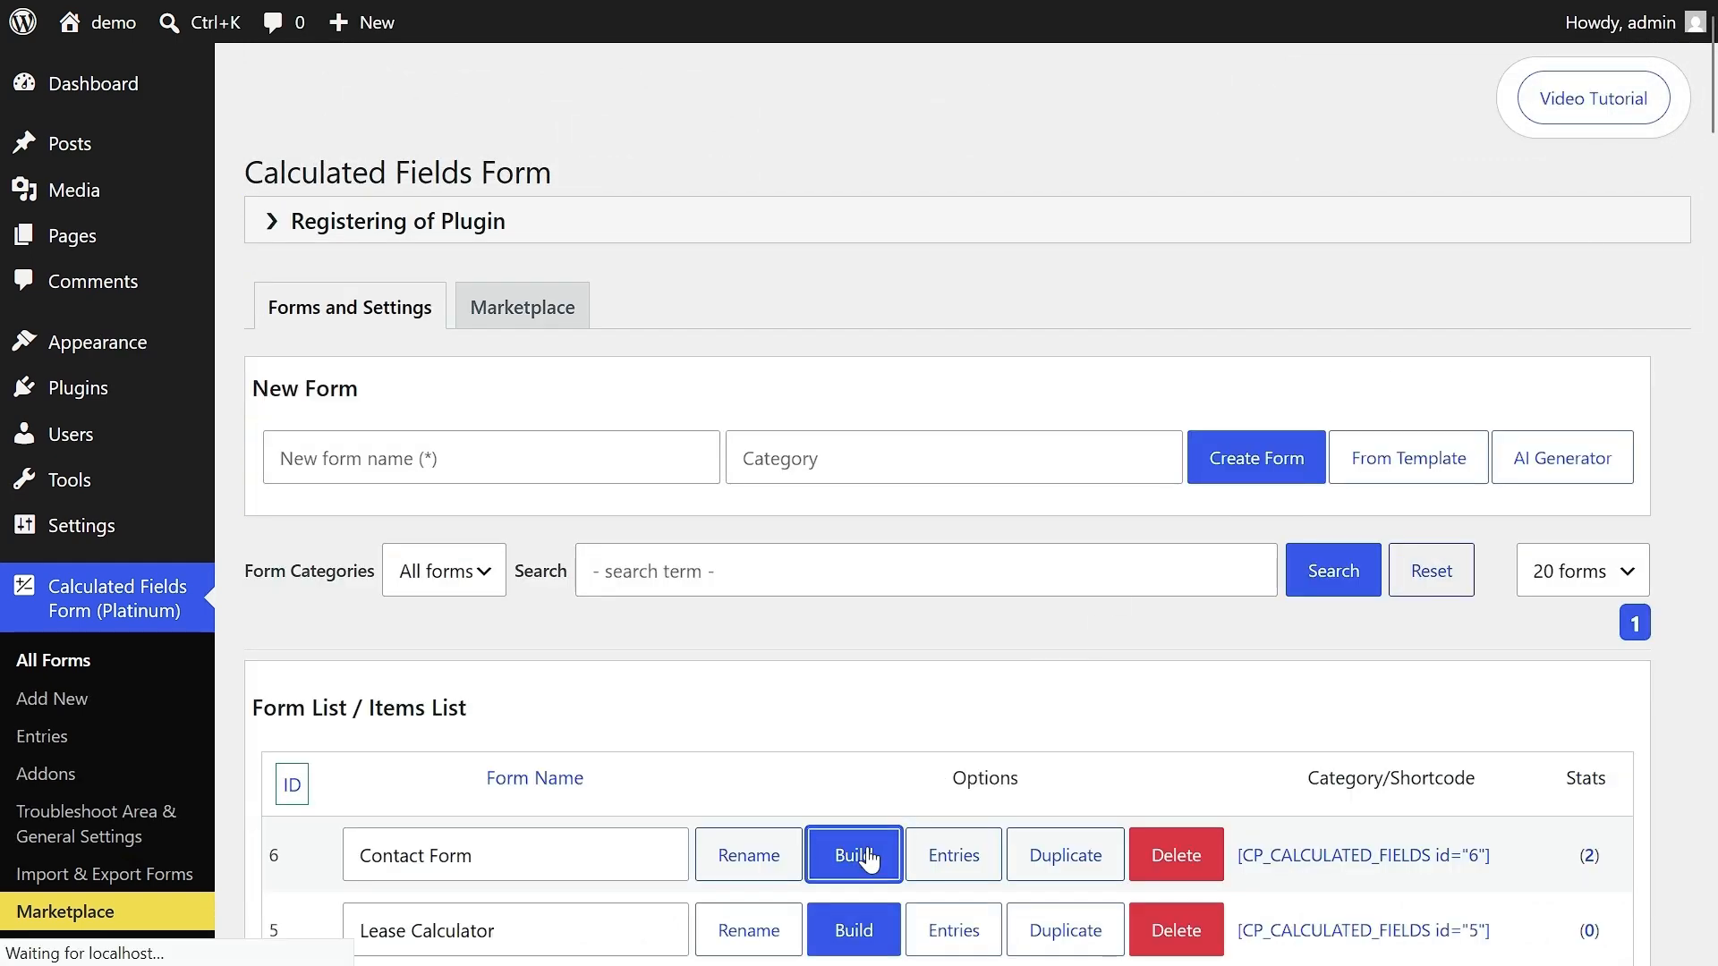
{"action": "left_click", "coordinate": [1437, 115]}
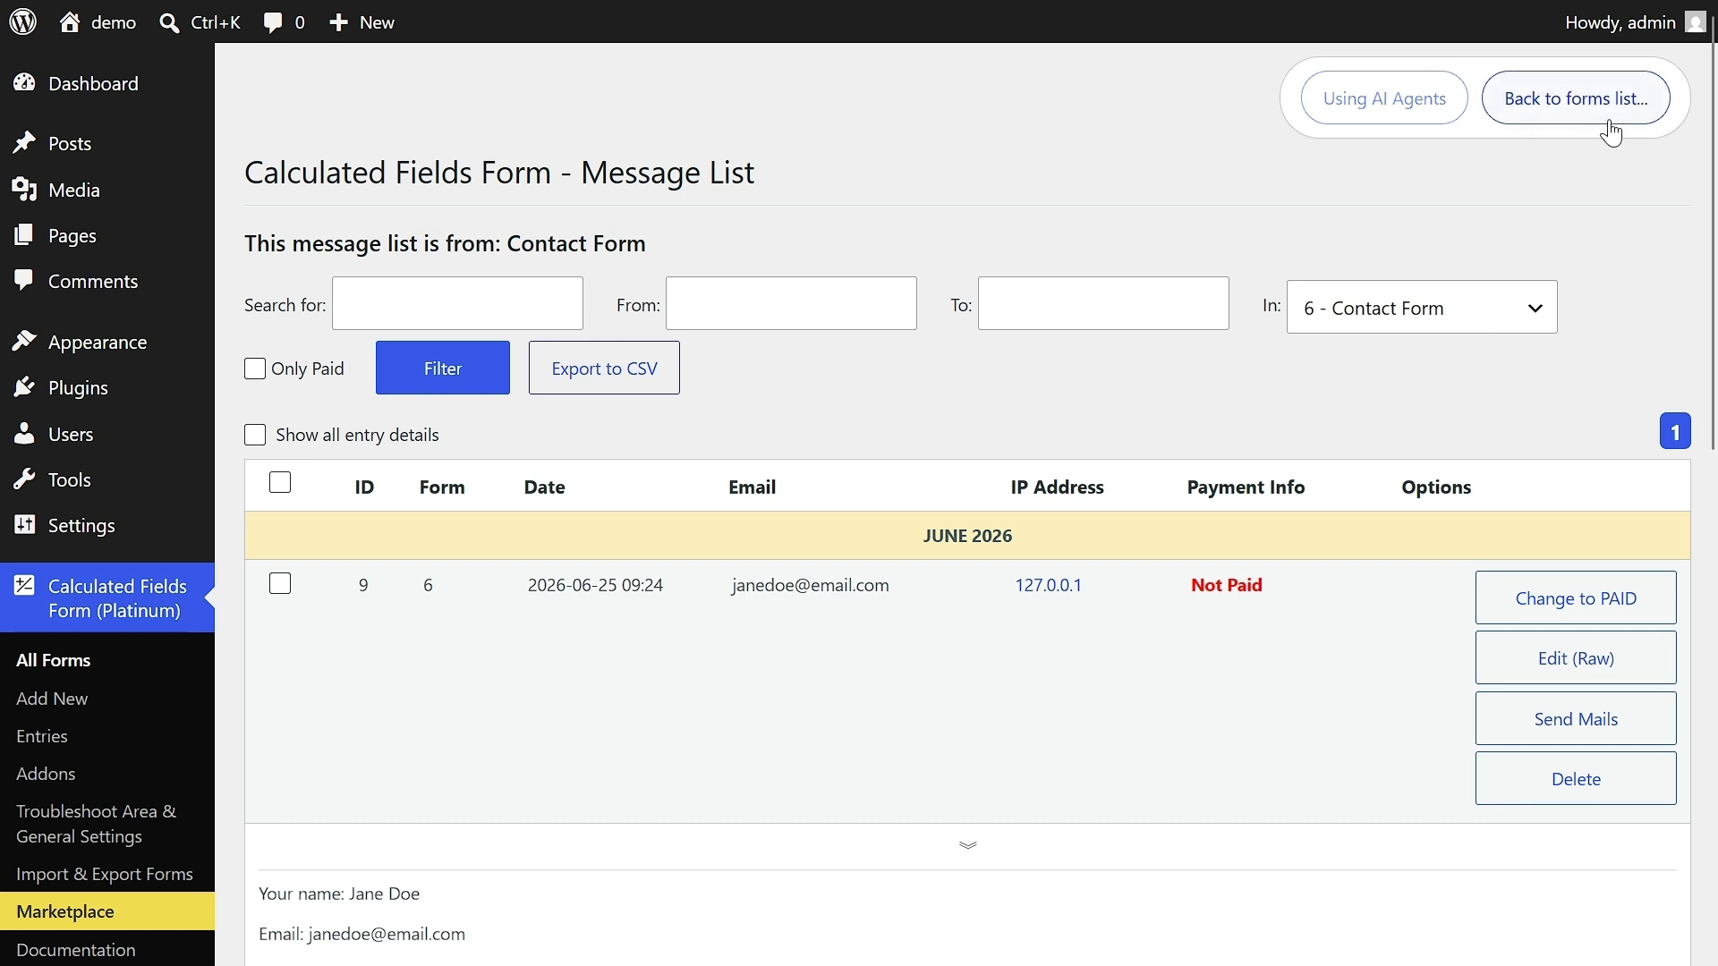
- Filter the message list to entries of all forms dated from 2026-06-01 to 2026-06-30
{"action": "left_click", "coordinate": [1446, 304]}
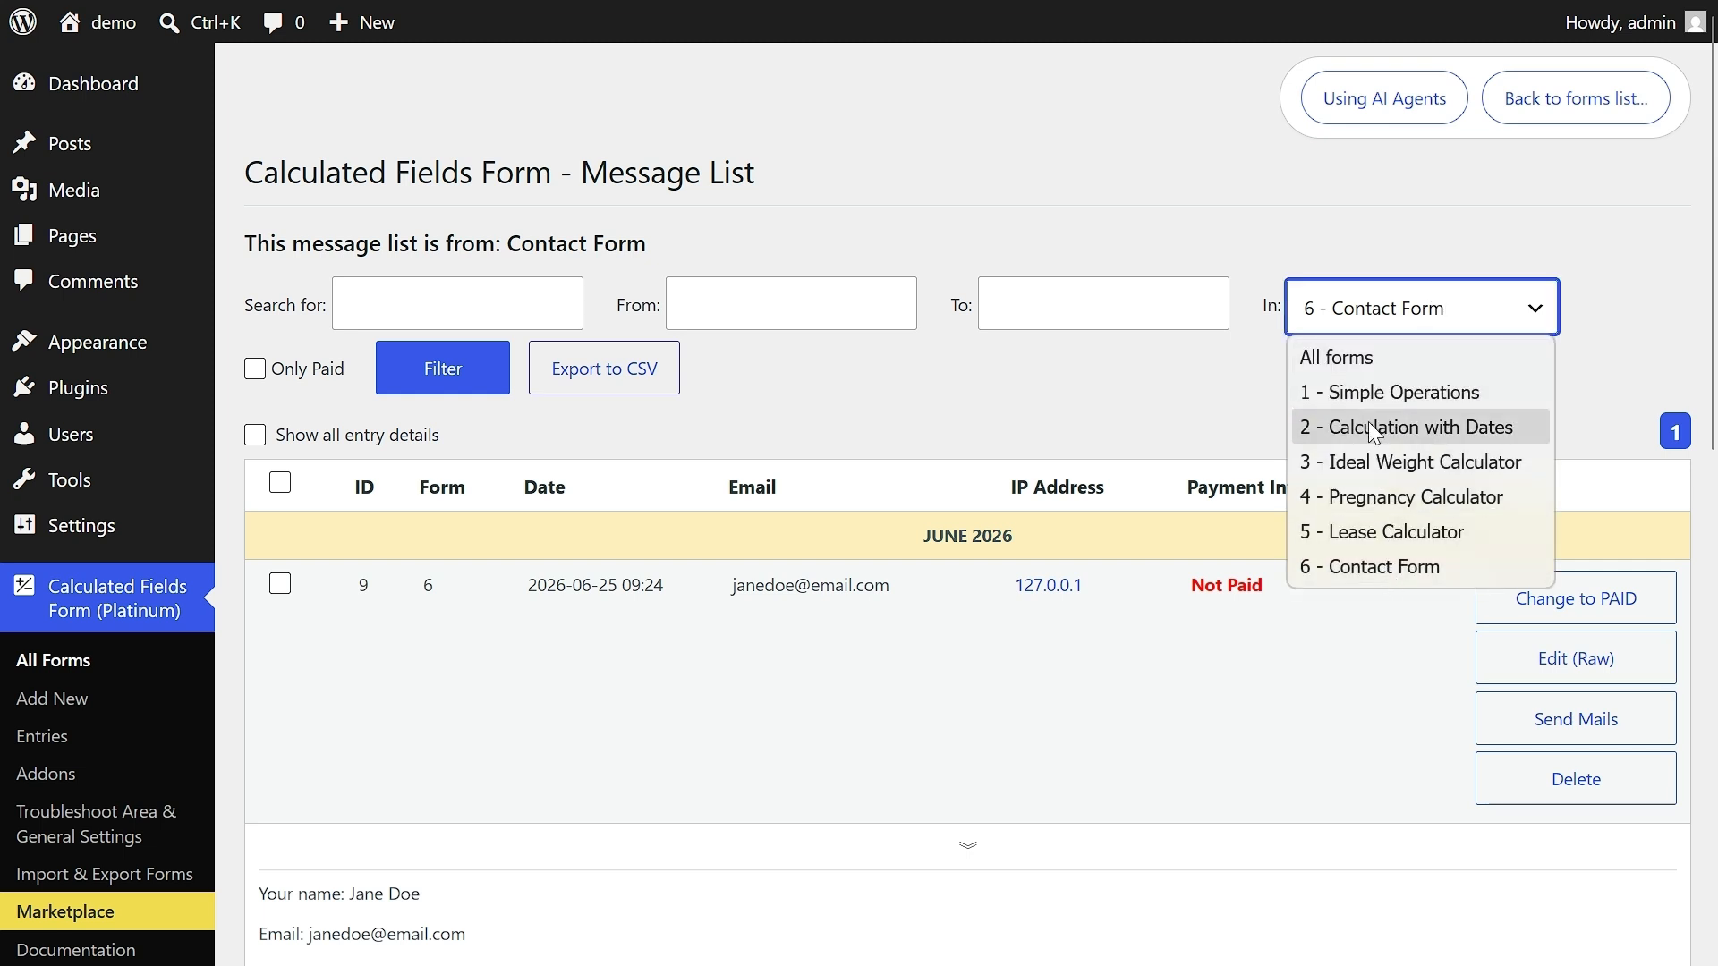
{"action": "left_click", "coordinate": [1369, 363]}
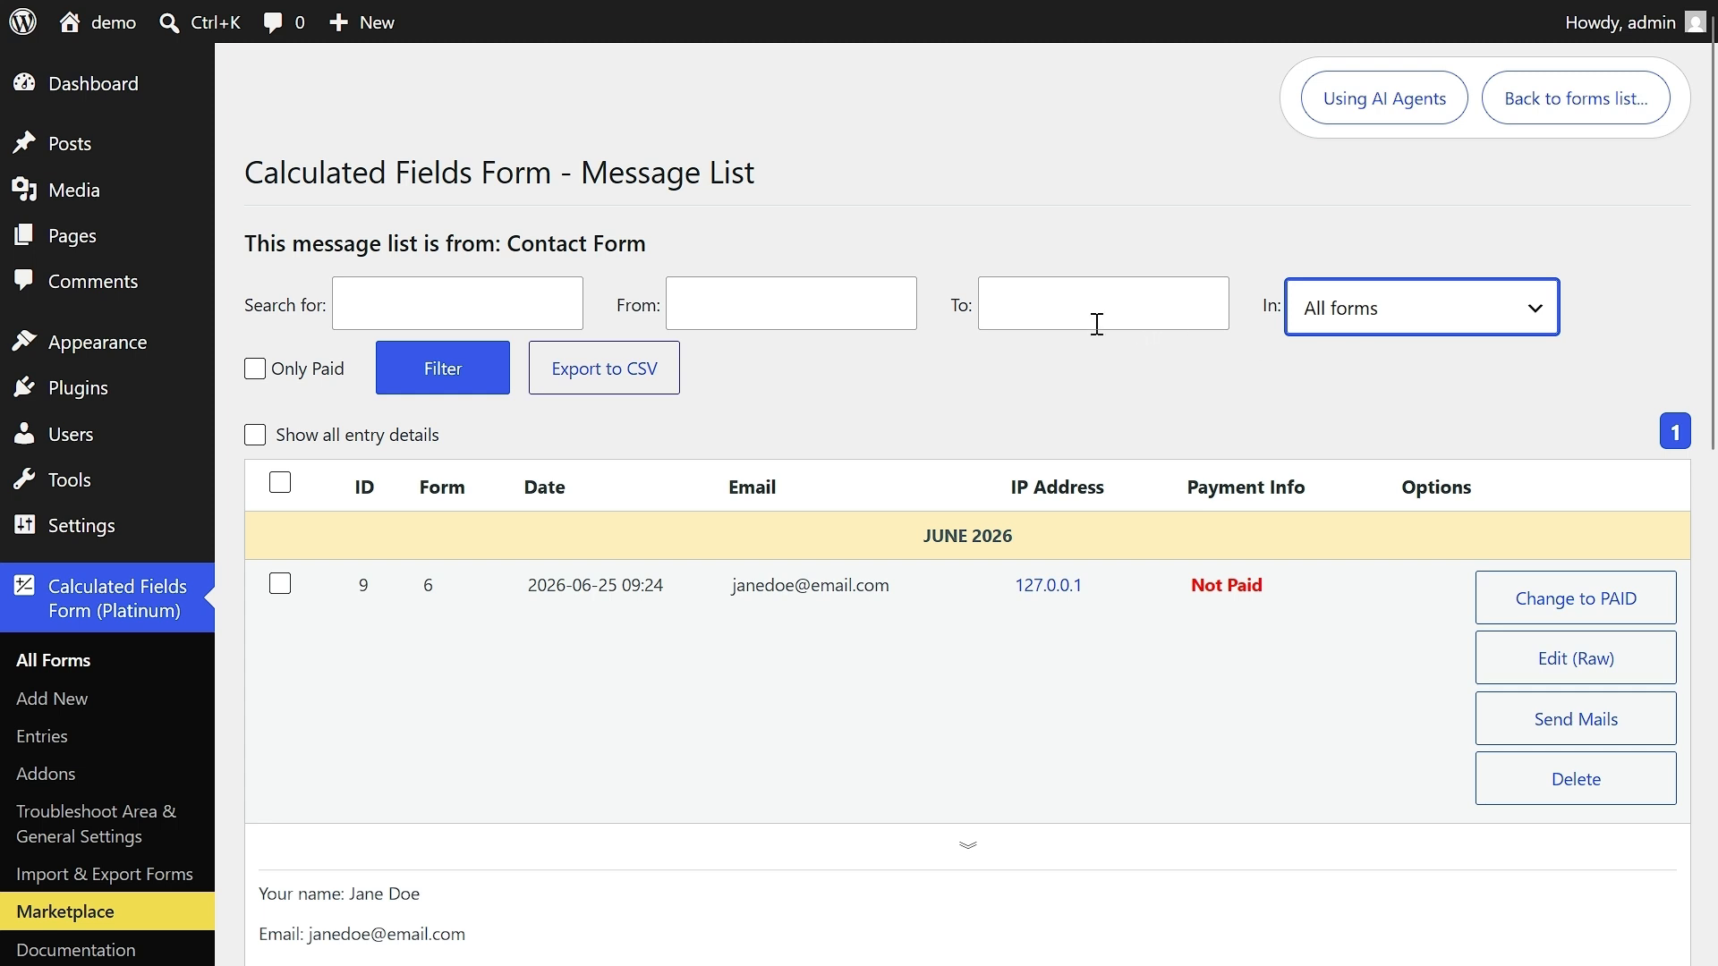
{"action": "left_click", "coordinate": [858, 310]}
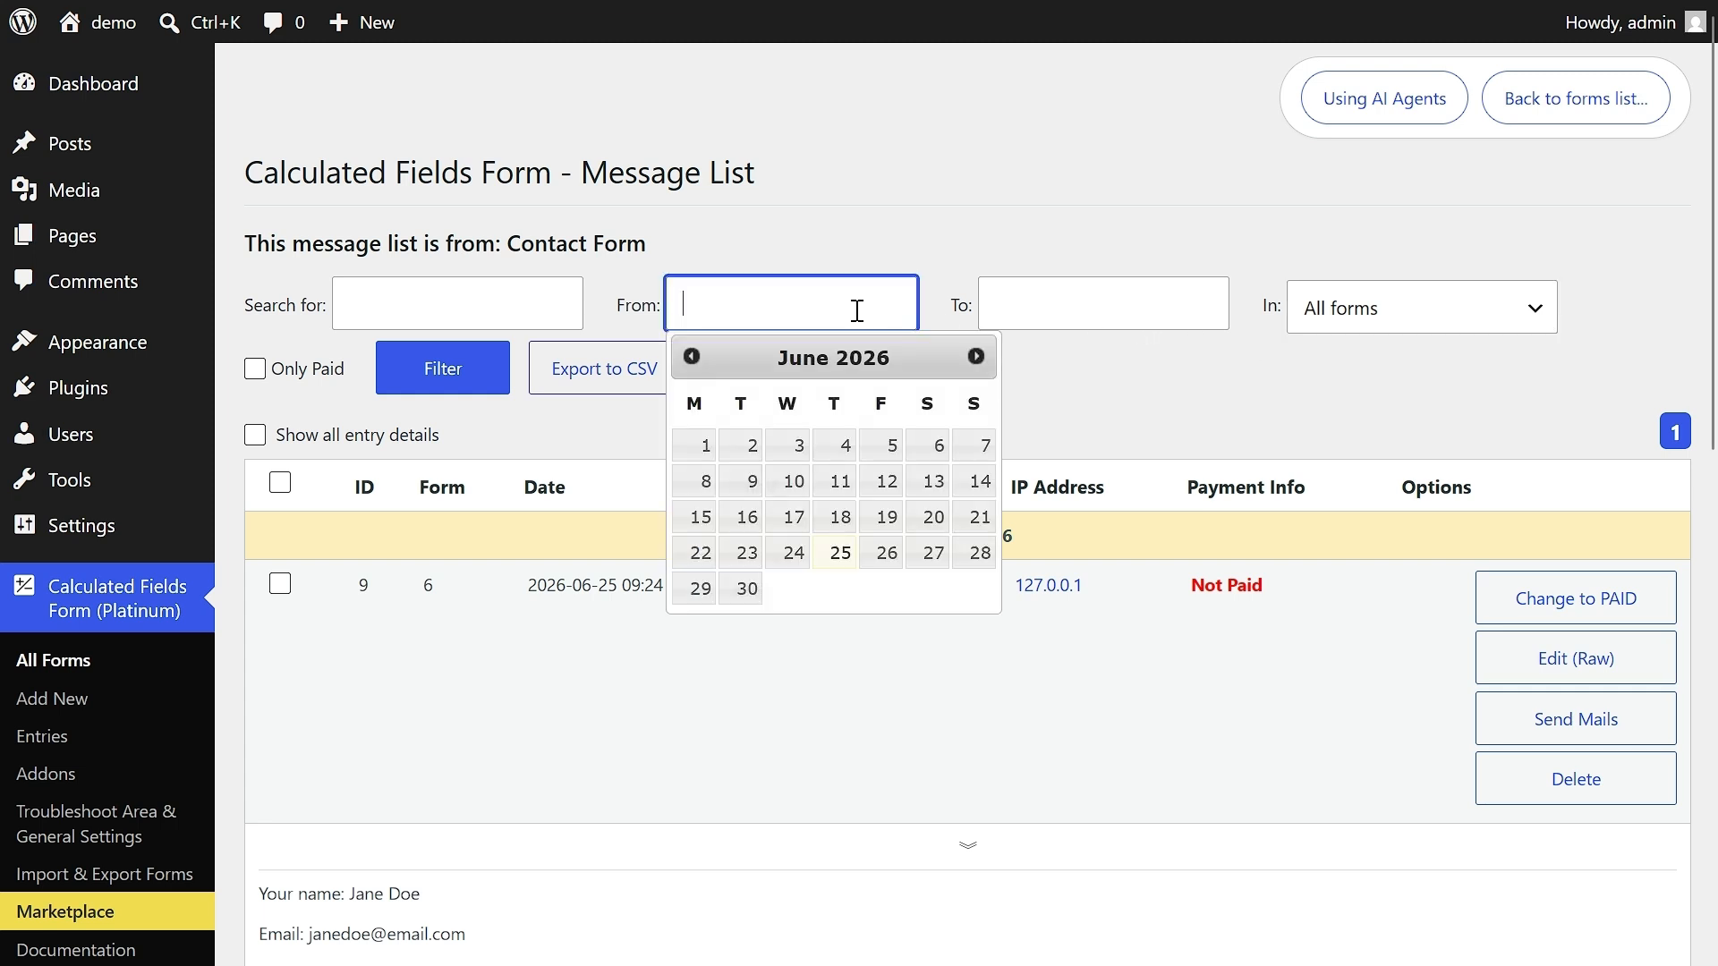
{"action": "left_click", "coordinate": [693, 452]}
{"action": "left_click", "coordinate": [1024, 301]}
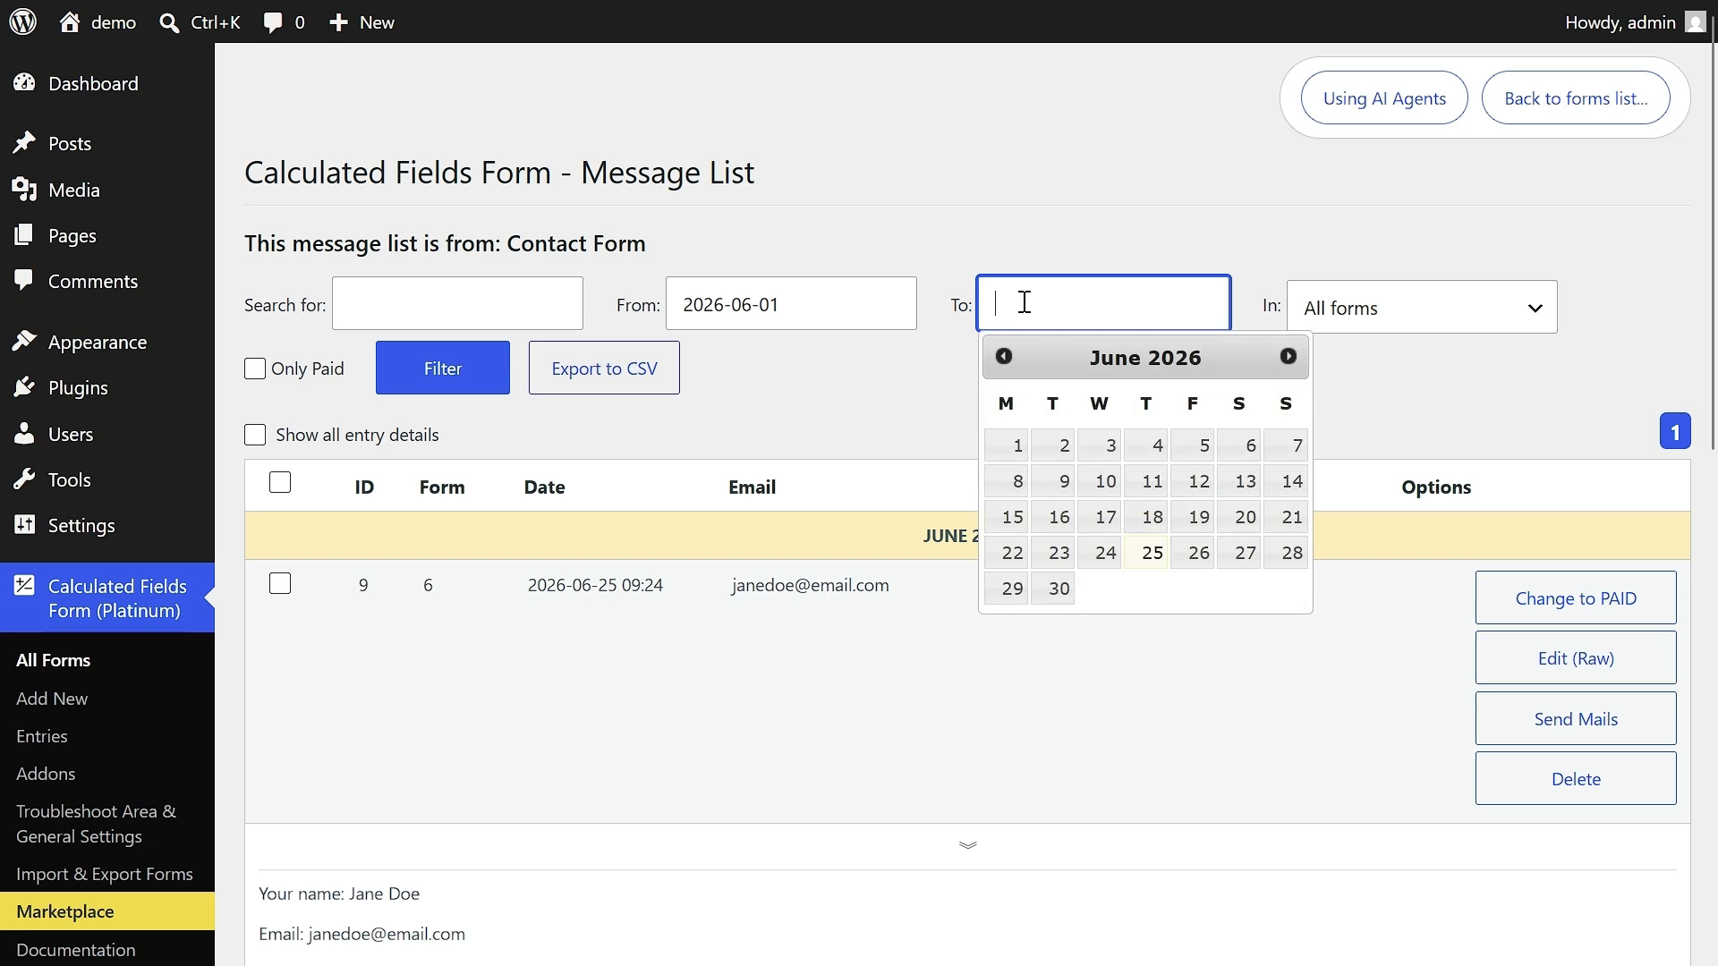
{"action": "left_click", "coordinate": [1052, 588]}
{"action": "left_click", "coordinate": [446, 380]}
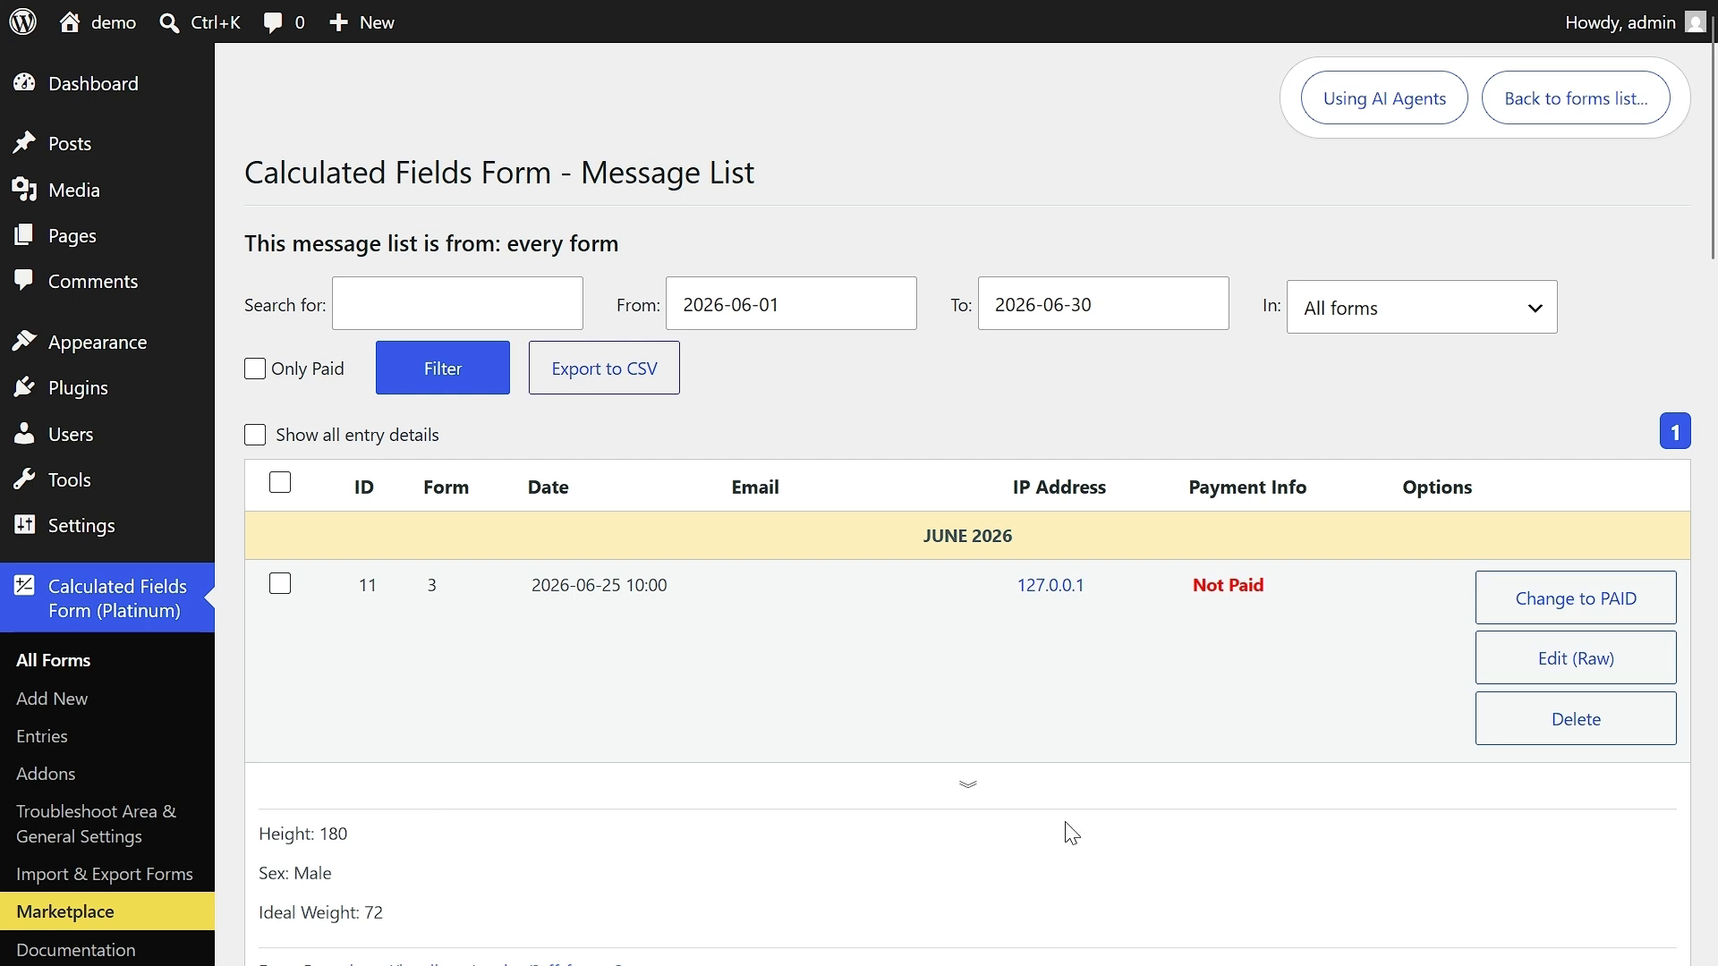
- Search the filtered entries for a submitter's first name
{"action": "left_click", "coordinate": [453, 307]}
{"action": "type", "text": "Jane"}
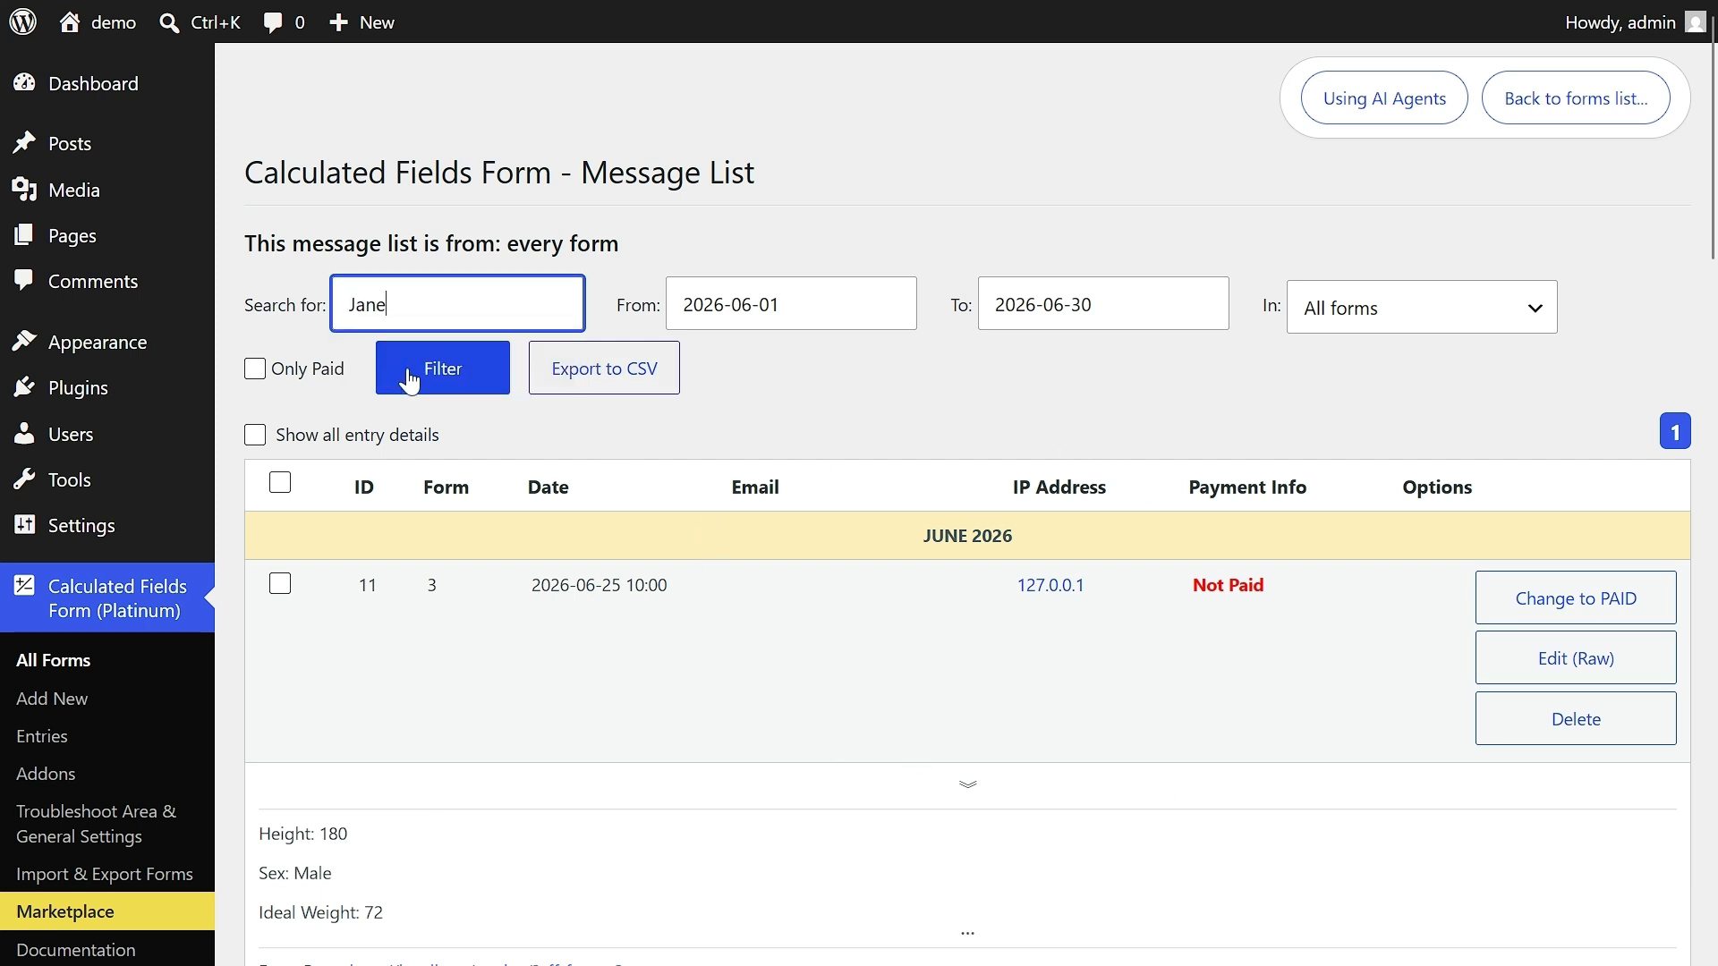
{"action": "left_click", "coordinate": [409, 376]}
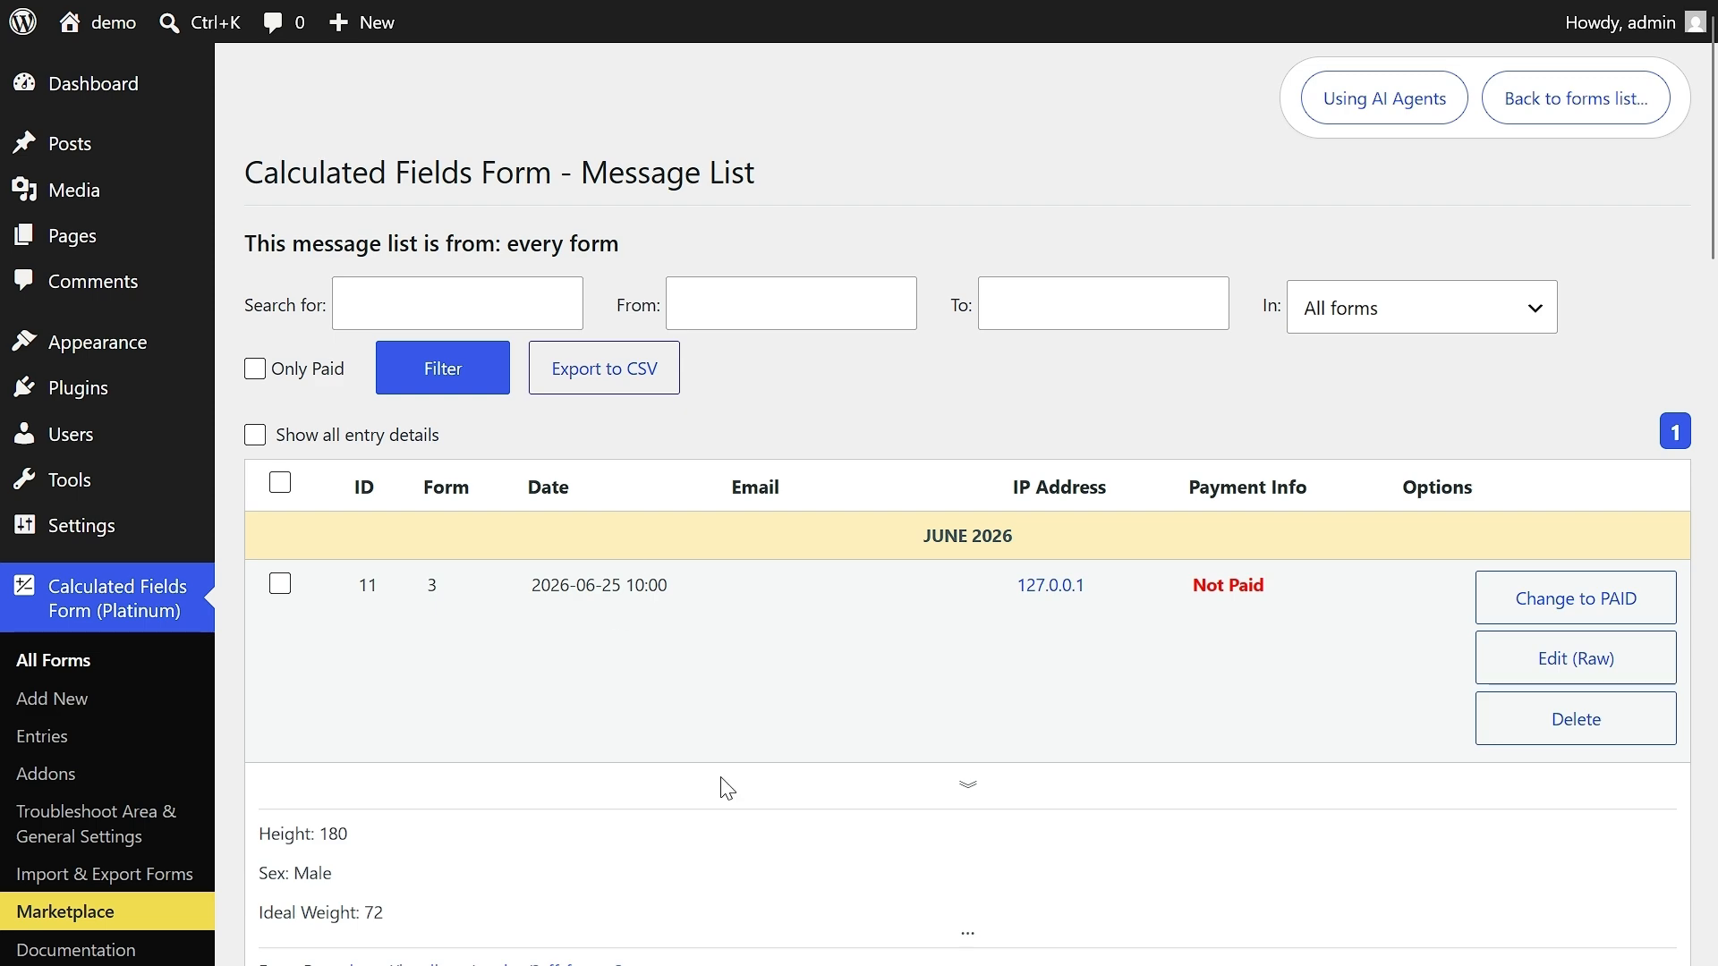
- Expand the details of entry 9 to read its full message, and collapse them again
{"action": "mouse_move", "coordinate": [1713, 235]}
{"action": "left_mouse_down"}
{"action": "mouse_move", "coordinate": [1710, 909]}
{"action": "mouse_move", "coordinate": [1711, 264]}
{"action": "left_mouse_up"}
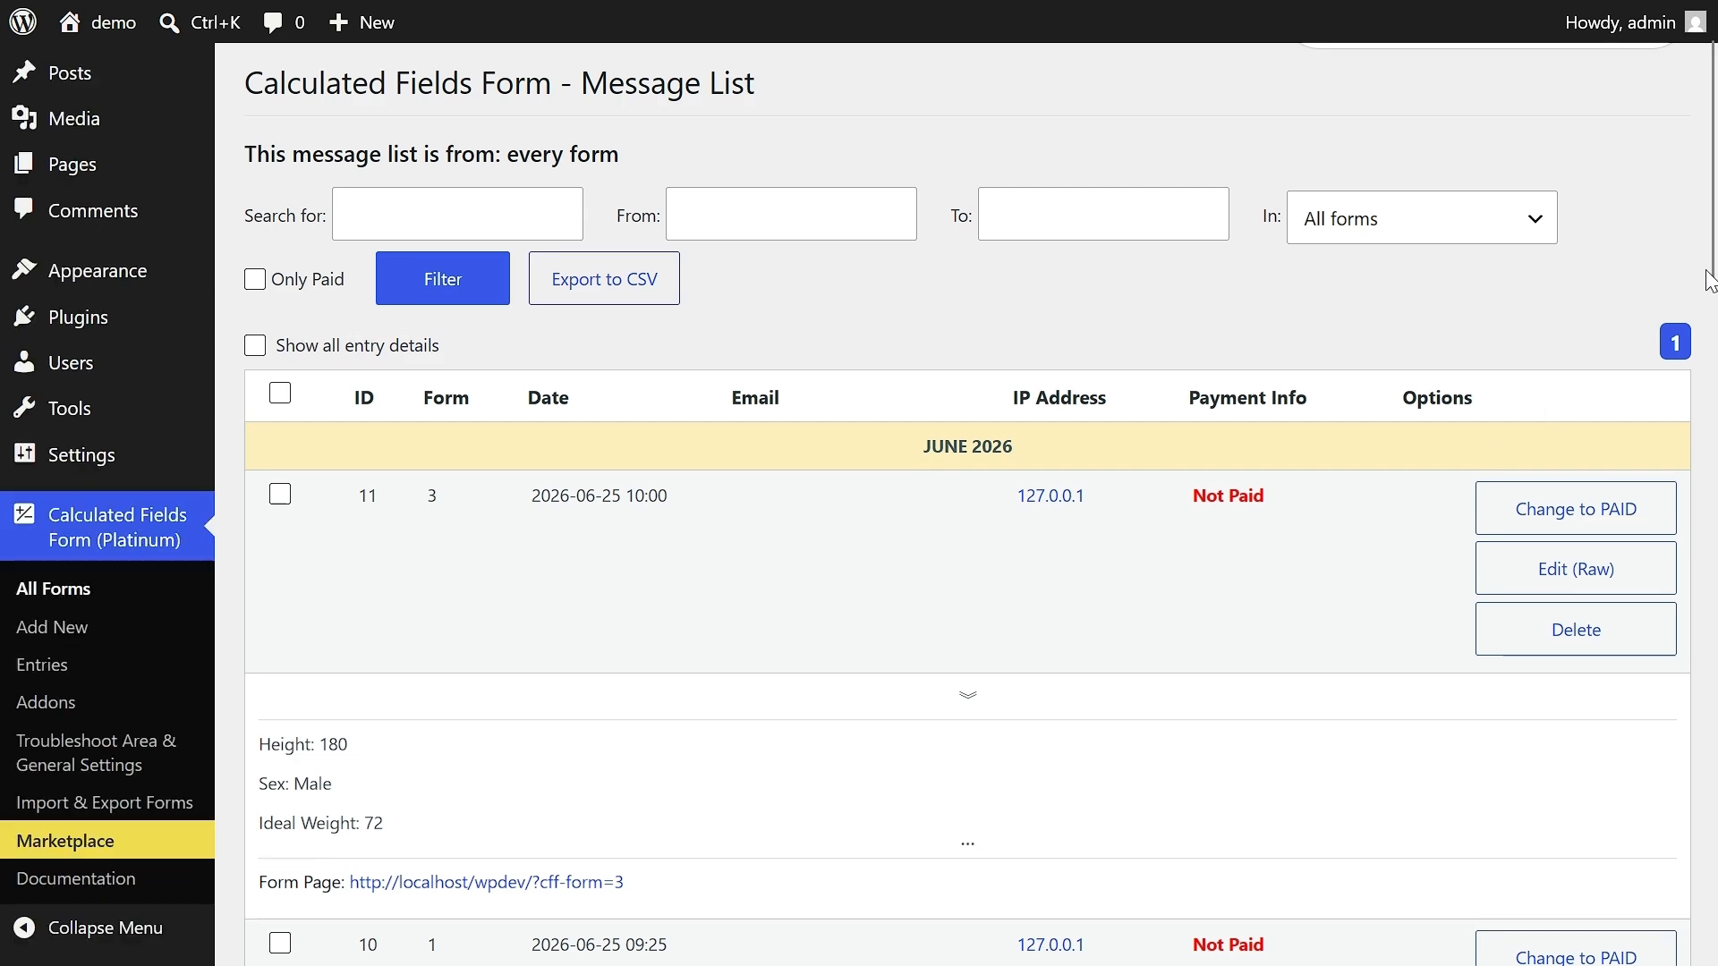
{"action": "scroll", "coordinate": [1713, 290], "scroll_direction": "down", "scroll_amount": 2}
{"action": "scroll", "coordinate": [1713, 291], "scroll_direction": "down", "scroll_amount": 15}
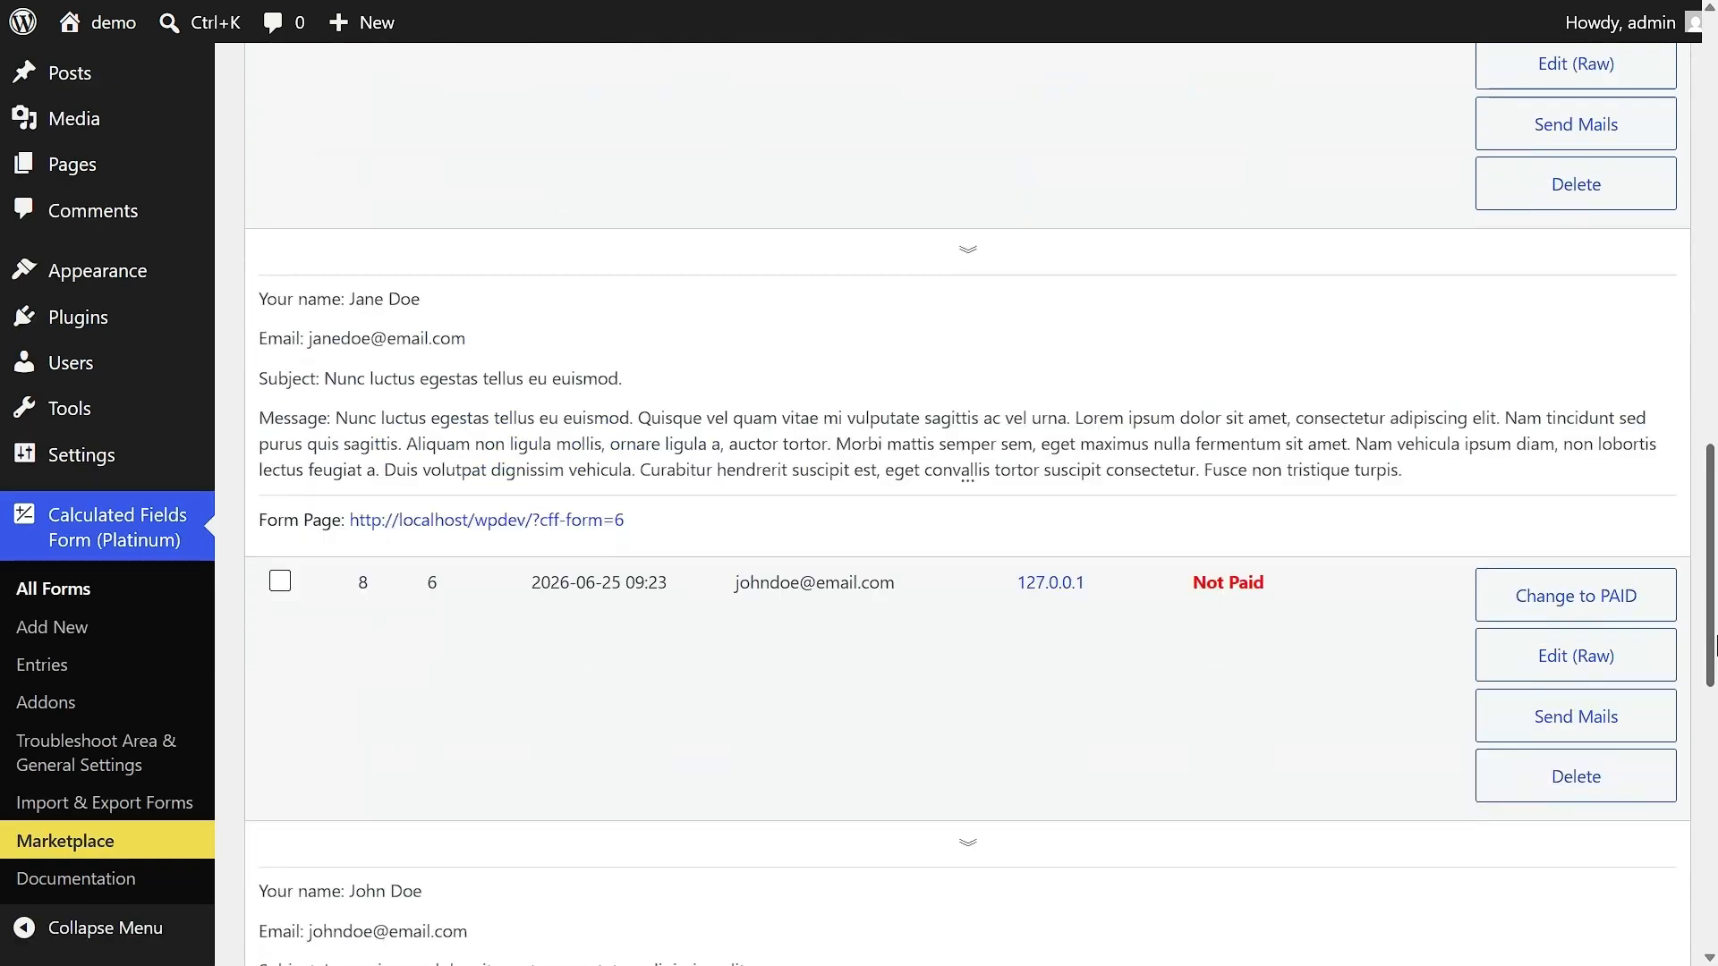
{"action": "left_click", "coordinate": [1265, 276]}
{"action": "left_click", "coordinate": [1253, 188]}
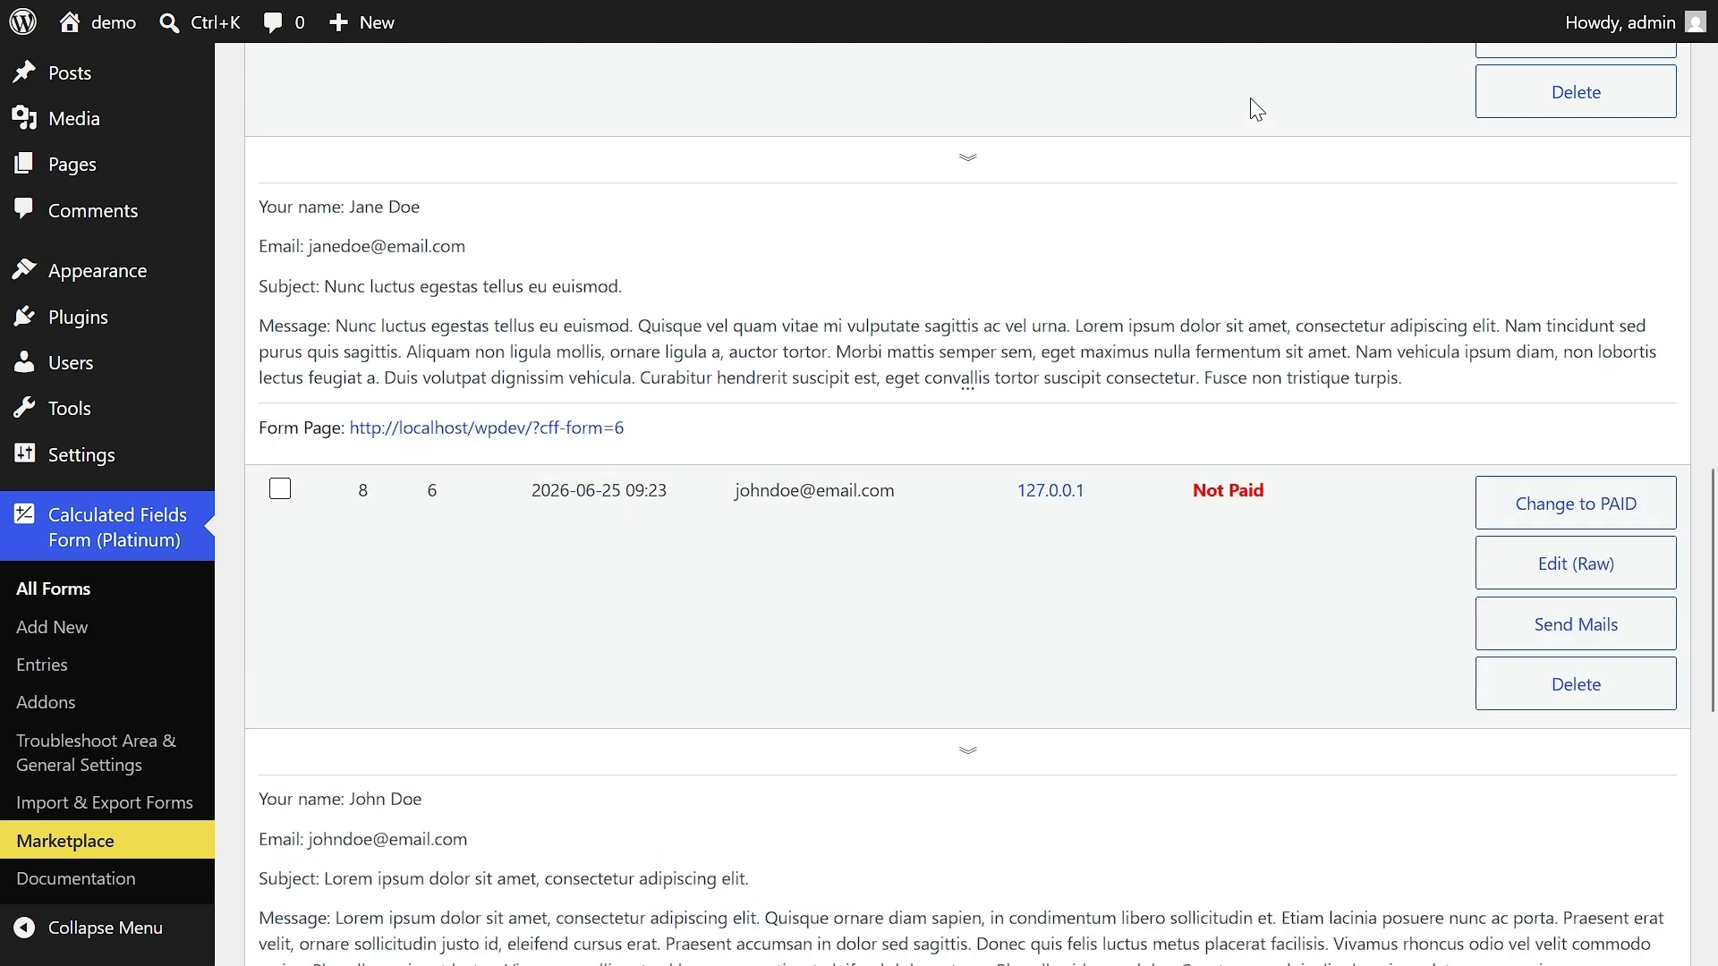
{"action": "left_click", "coordinate": [973, 163]}
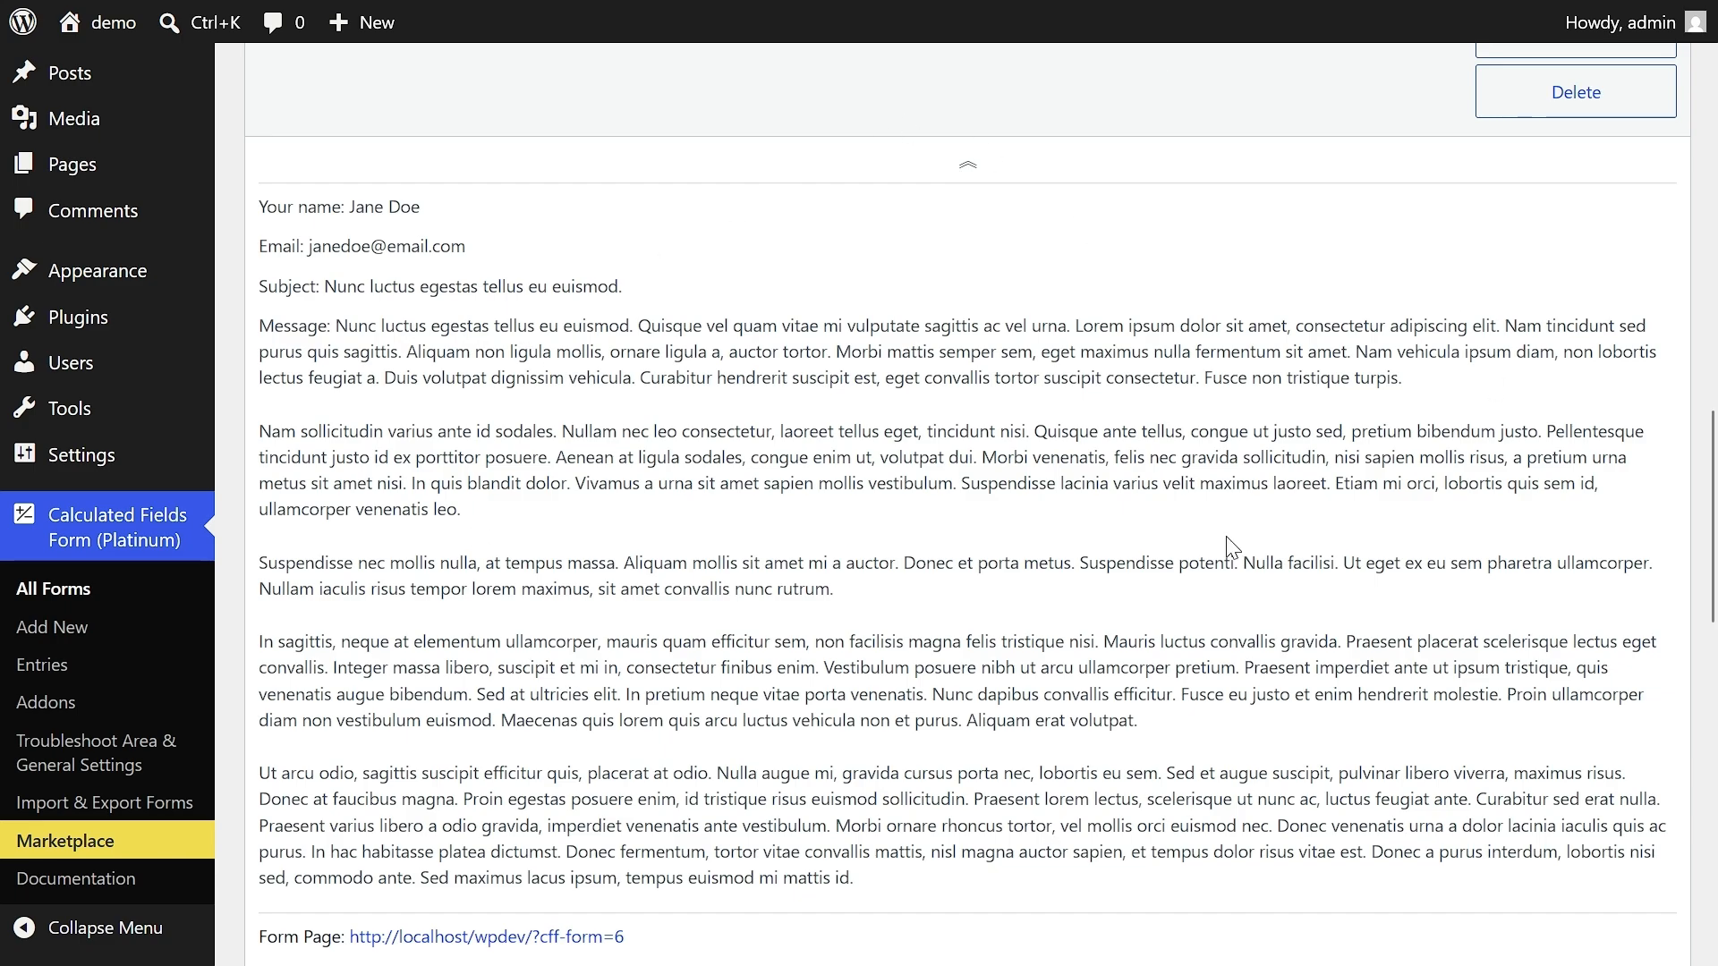
{"action": "left_click_drag", "start_coordinate": [1710, 538], "coordinate": [1714, 498]}
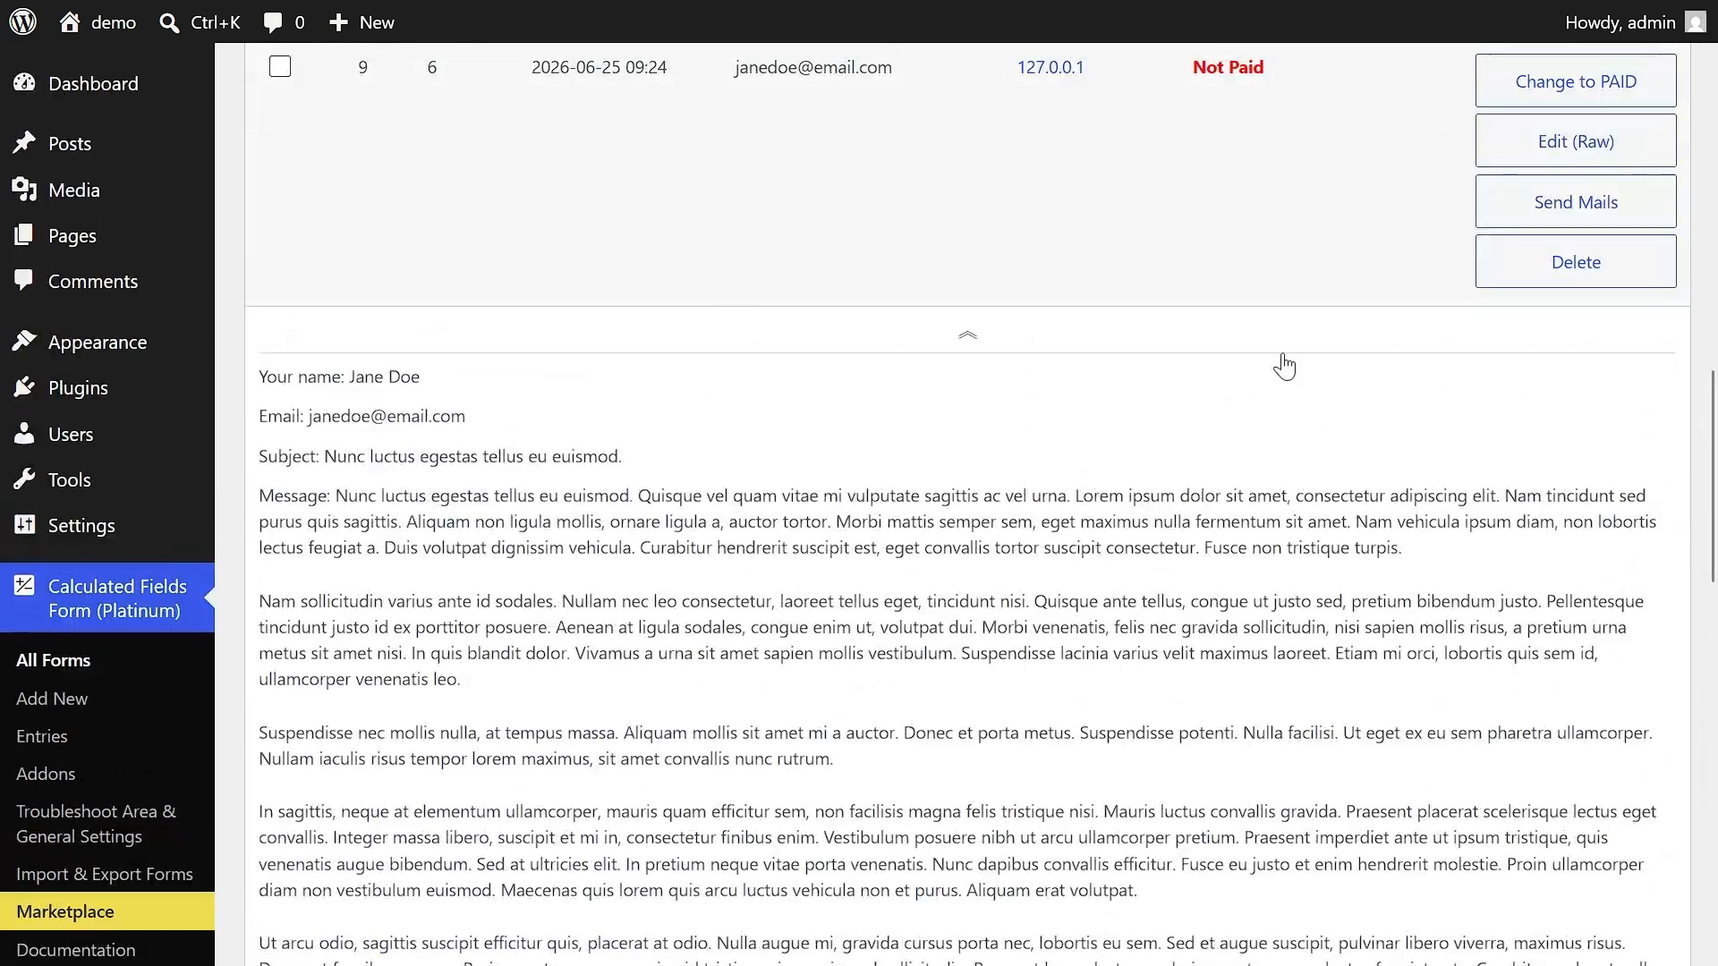
{"action": "left_click", "coordinate": [970, 333]}
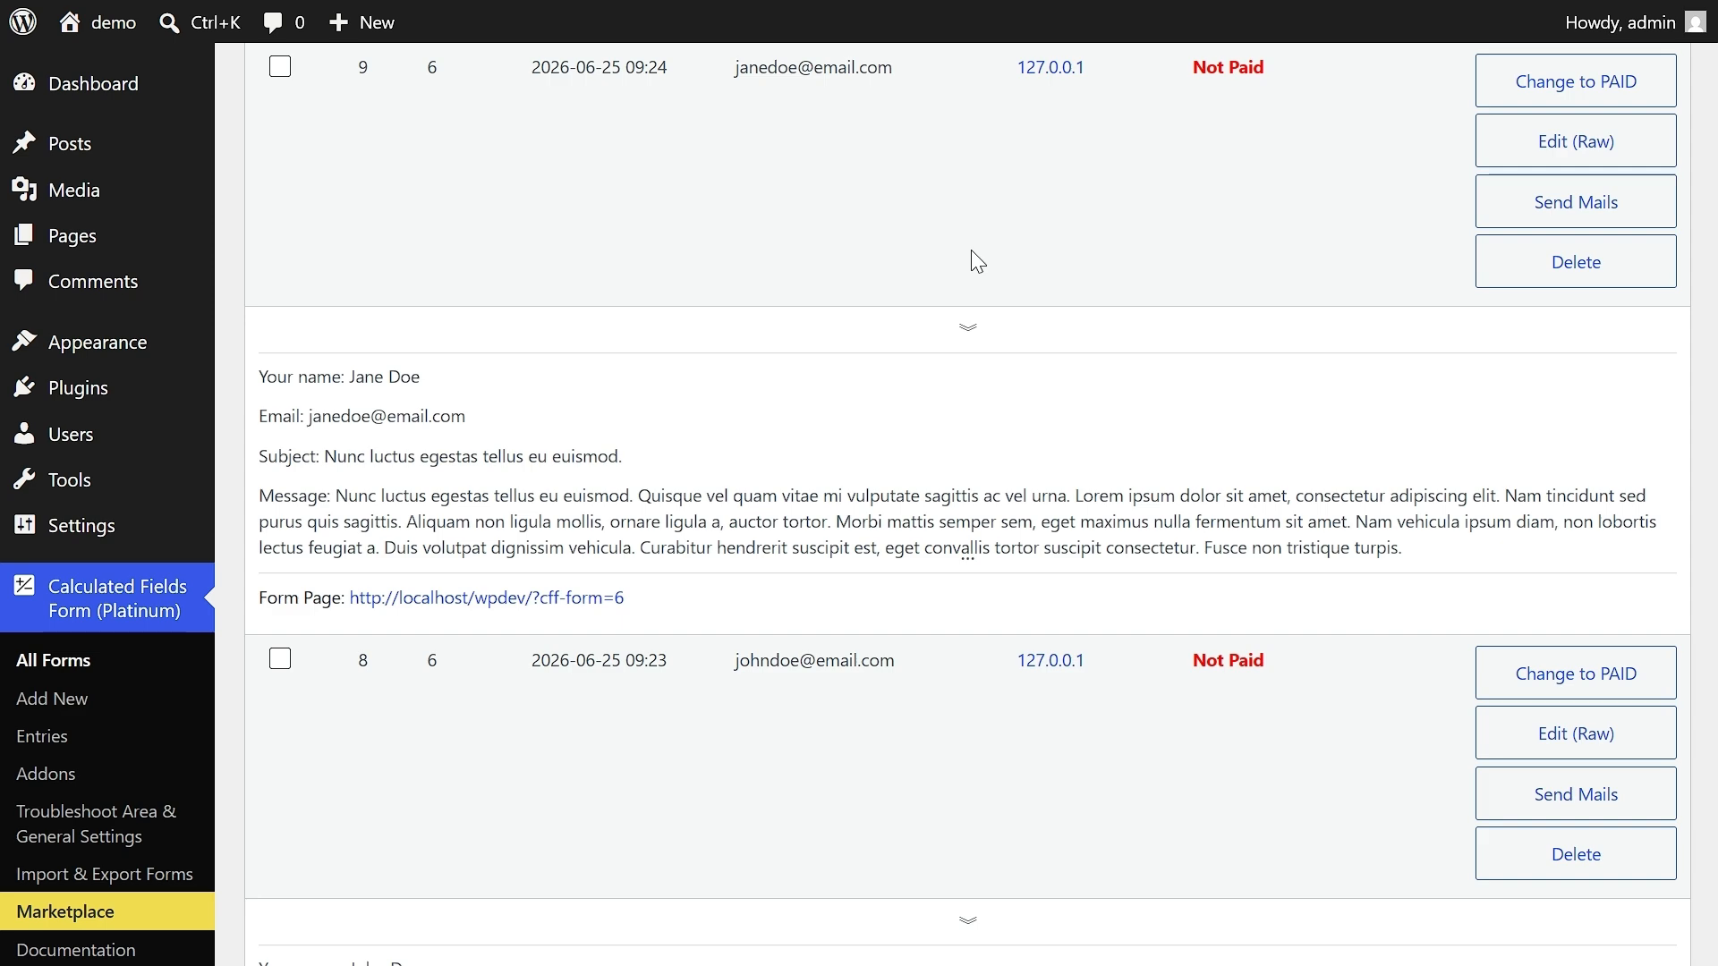
- Turn on the display of all entry details and review the expanded list down to its end
{"action": "left_click_drag", "start_coordinate": [1711, 452], "coordinate": [1712, 139]}
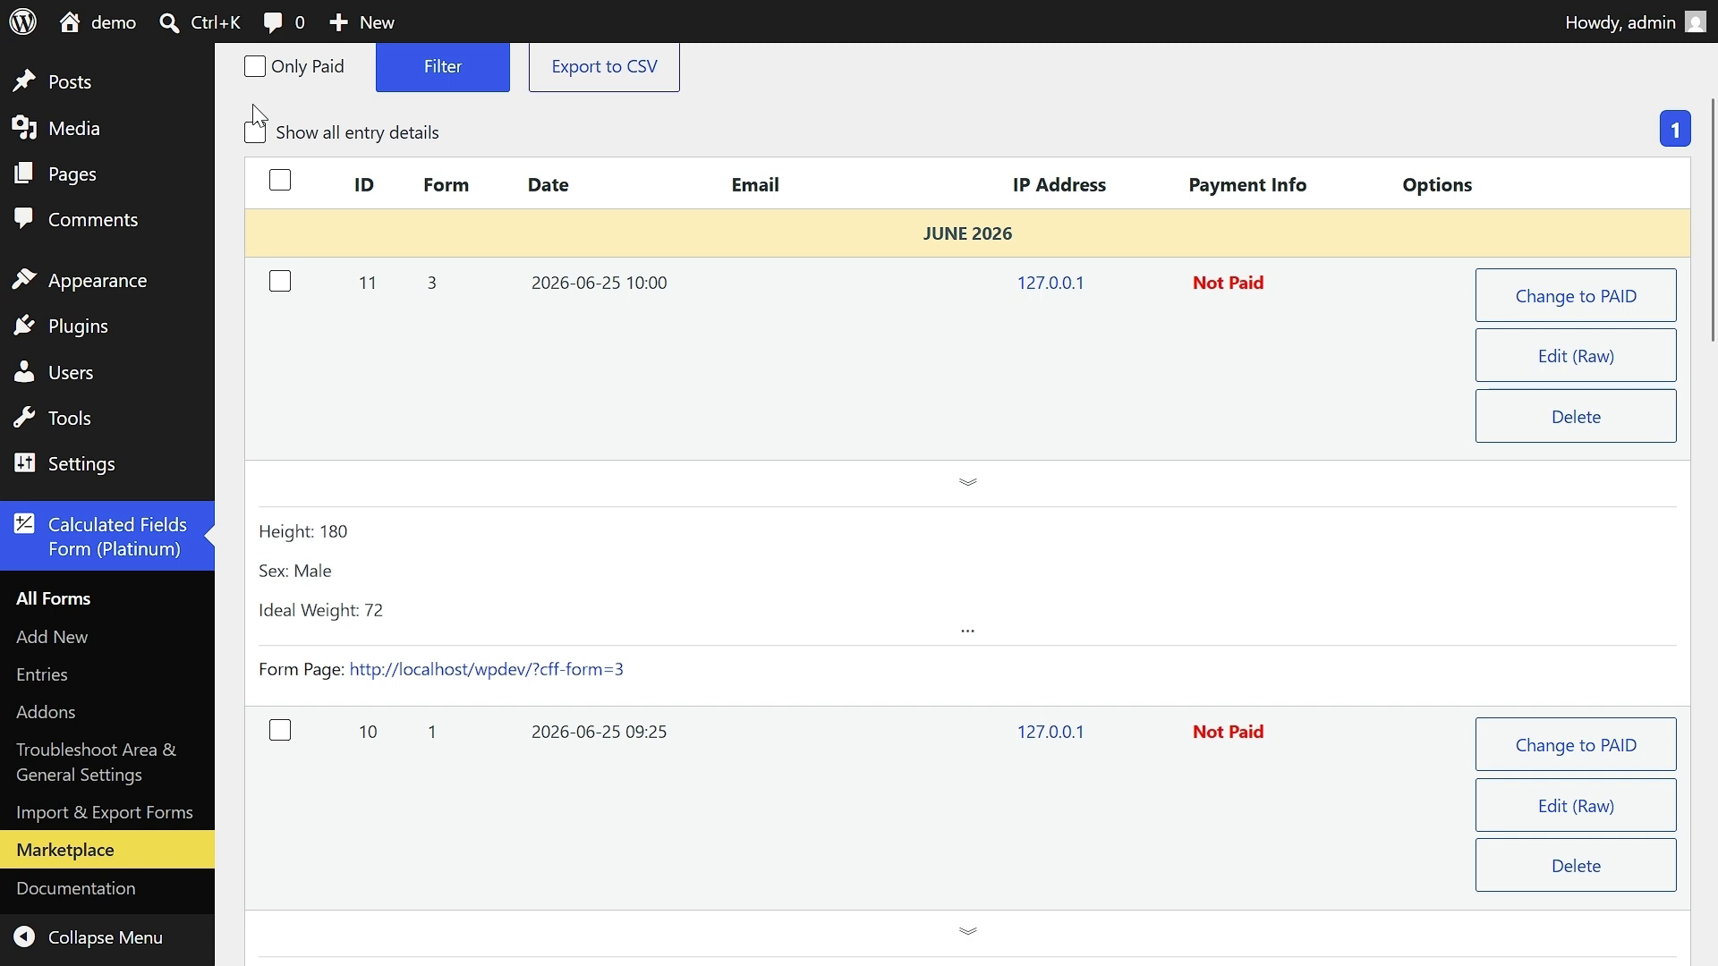
{"action": "left_click", "coordinate": [255, 133]}
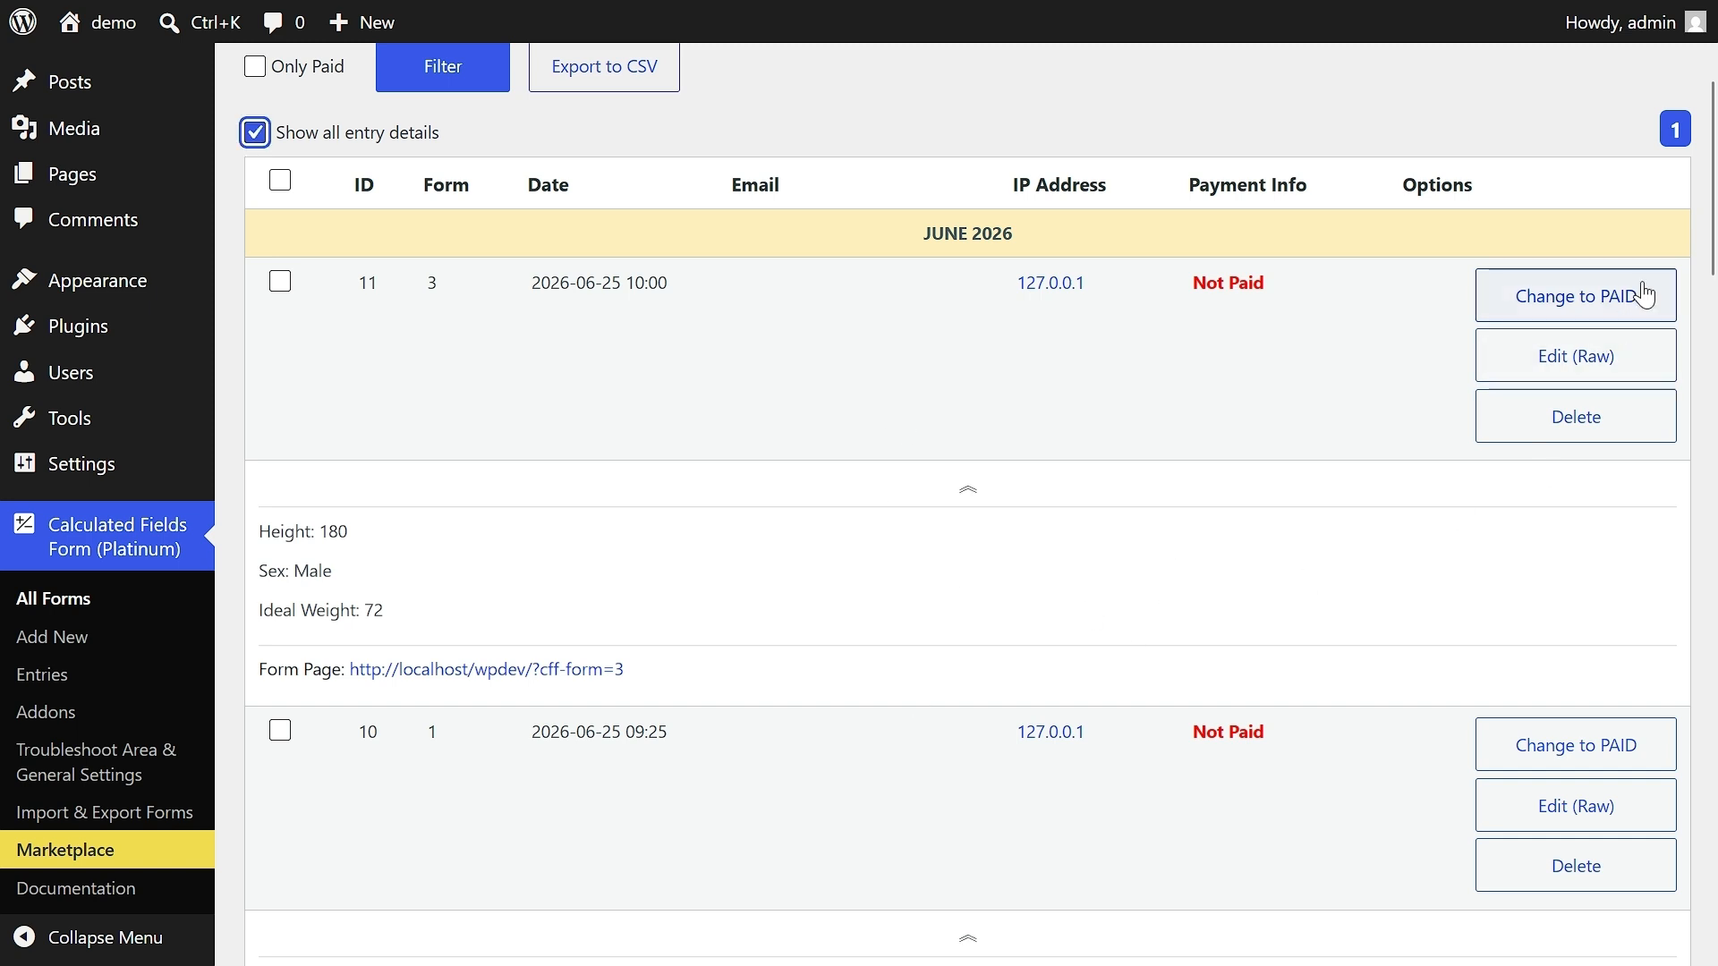
{"action": "left_click_drag", "start_coordinate": [1711, 234], "coordinate": [1711, 940]}
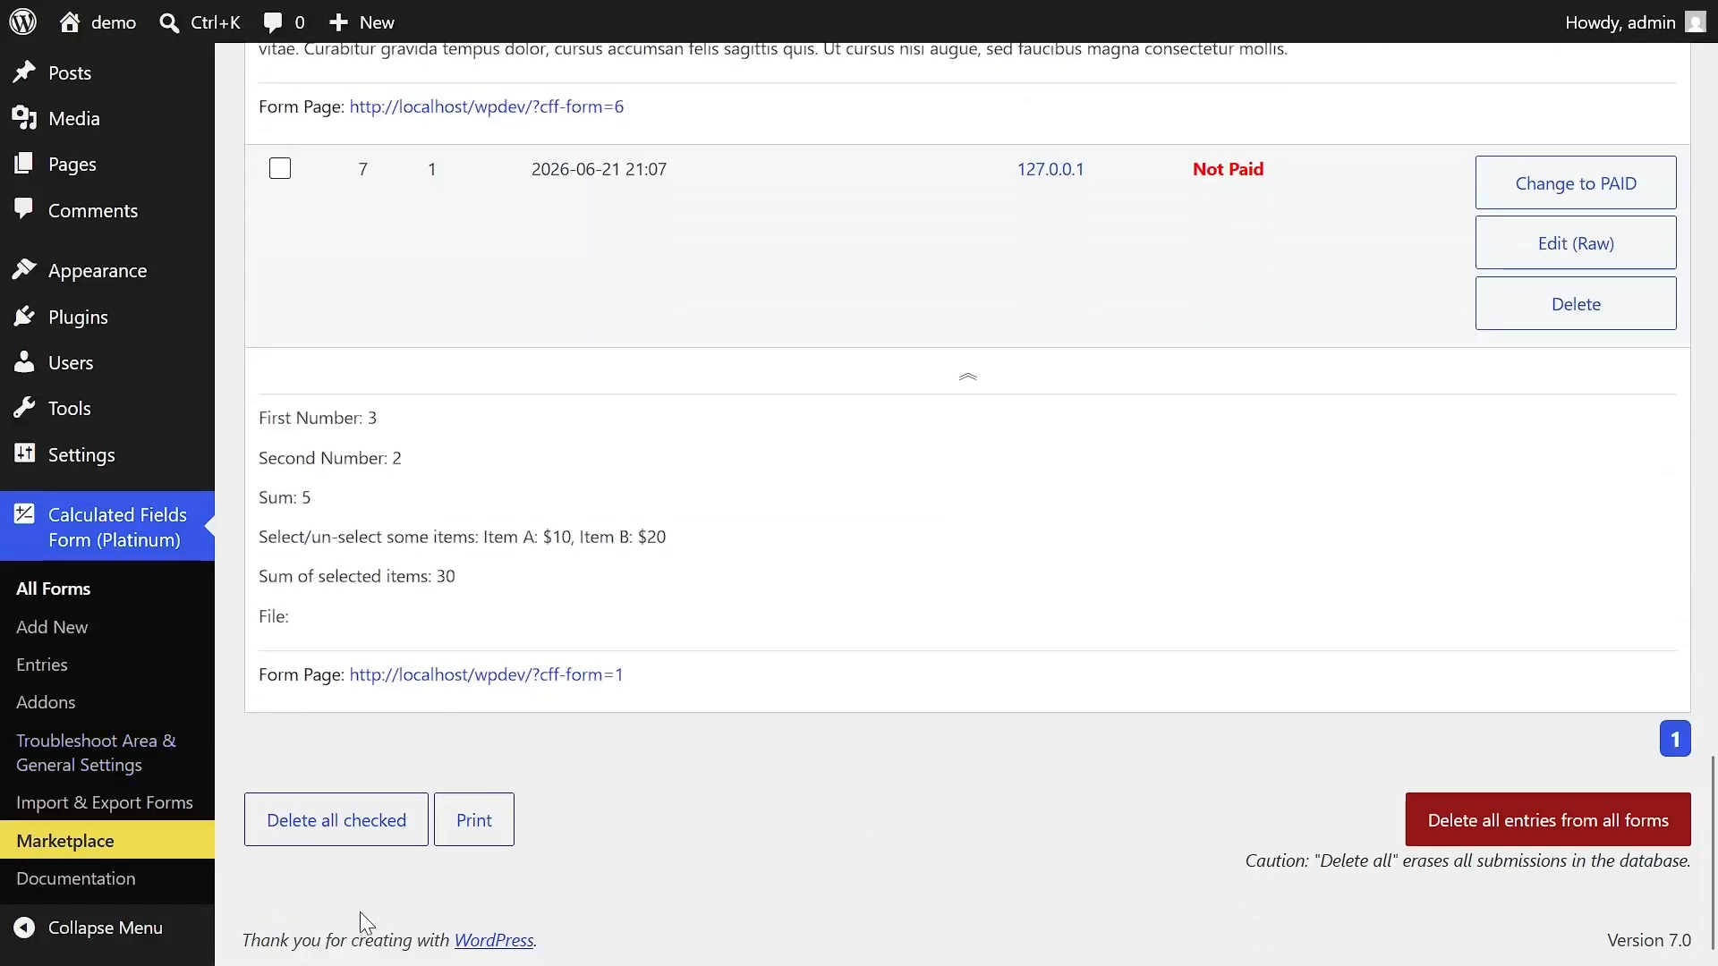
- Check entries 7 and 8, request deletion of all checked entries, and choose to keep them at the confirmation
{"action": "scroll", "coordinate": [269, 667], "scroll_direction": "up", "scroll_amount": 2}
{"action": "left_click", "coordinate": [281, 304]}
{"action": "scroll", "coordinate": [282, 309], "scroll_direction": "up", "scroll_amount": 6}
{"action": "scroll", "coordinate": [289, 313], "scroll_direction": "up", "scroll_amount": 4}
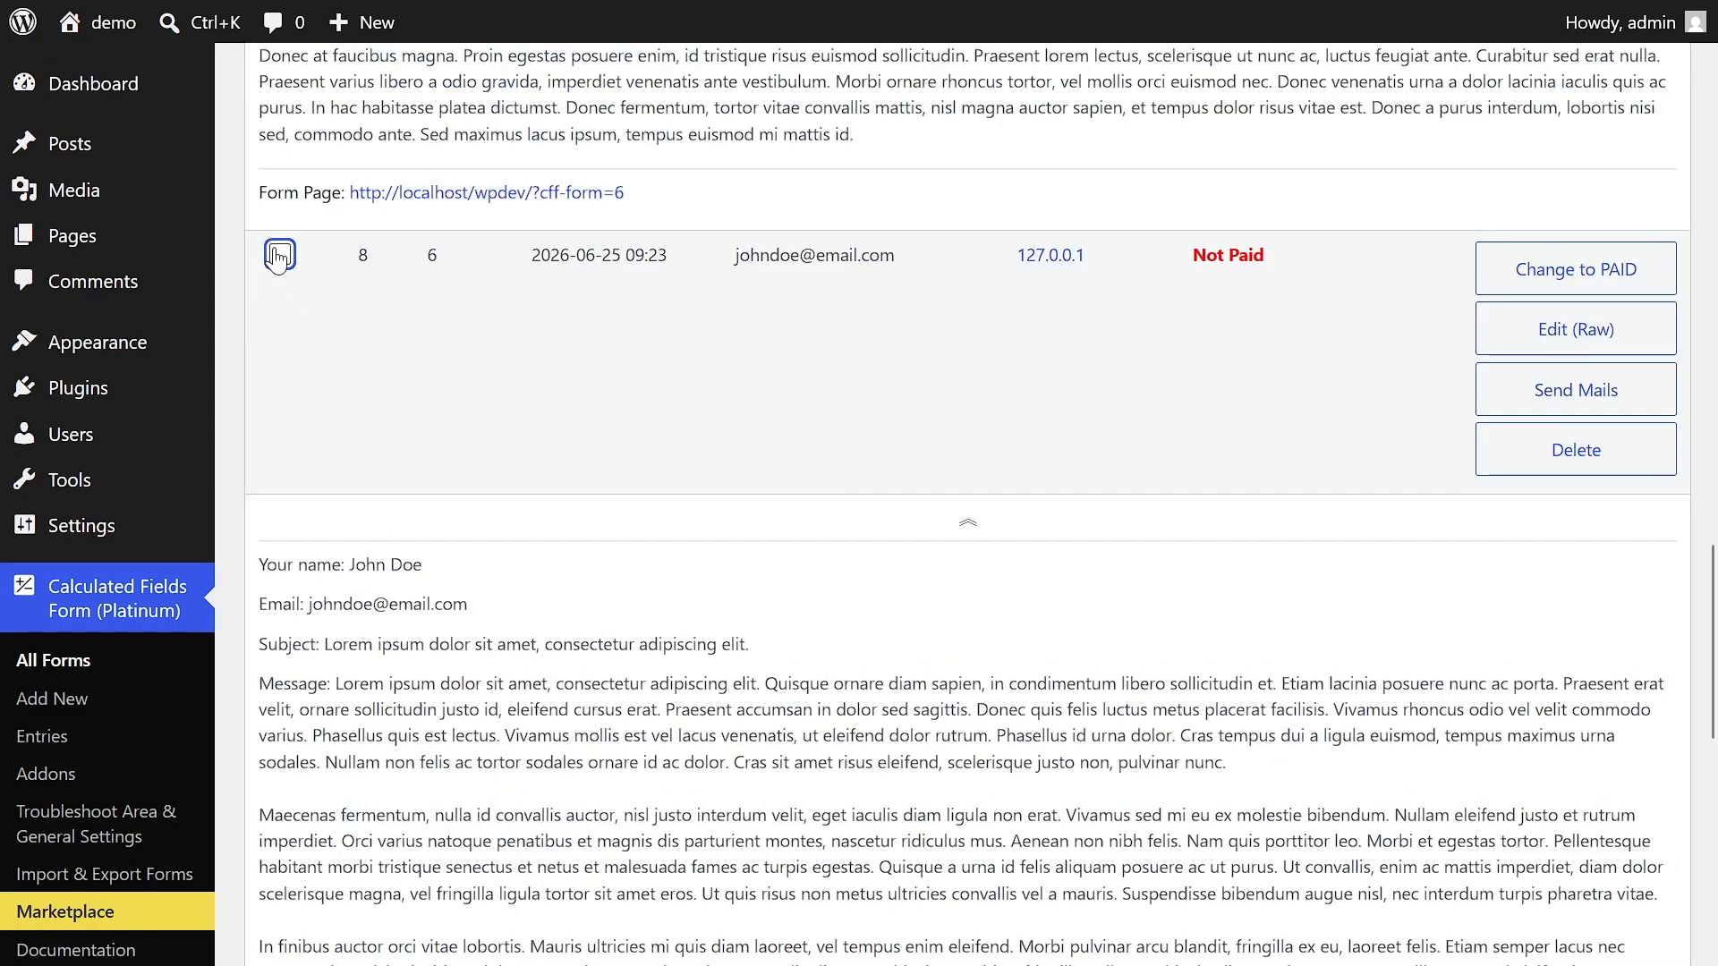
{"action": "scroll", "coordinate": [255, 358], "scroll_direction": "down", "scroll_amount": 12}
{"action": "left_click", "coordinate": [335, 816]}
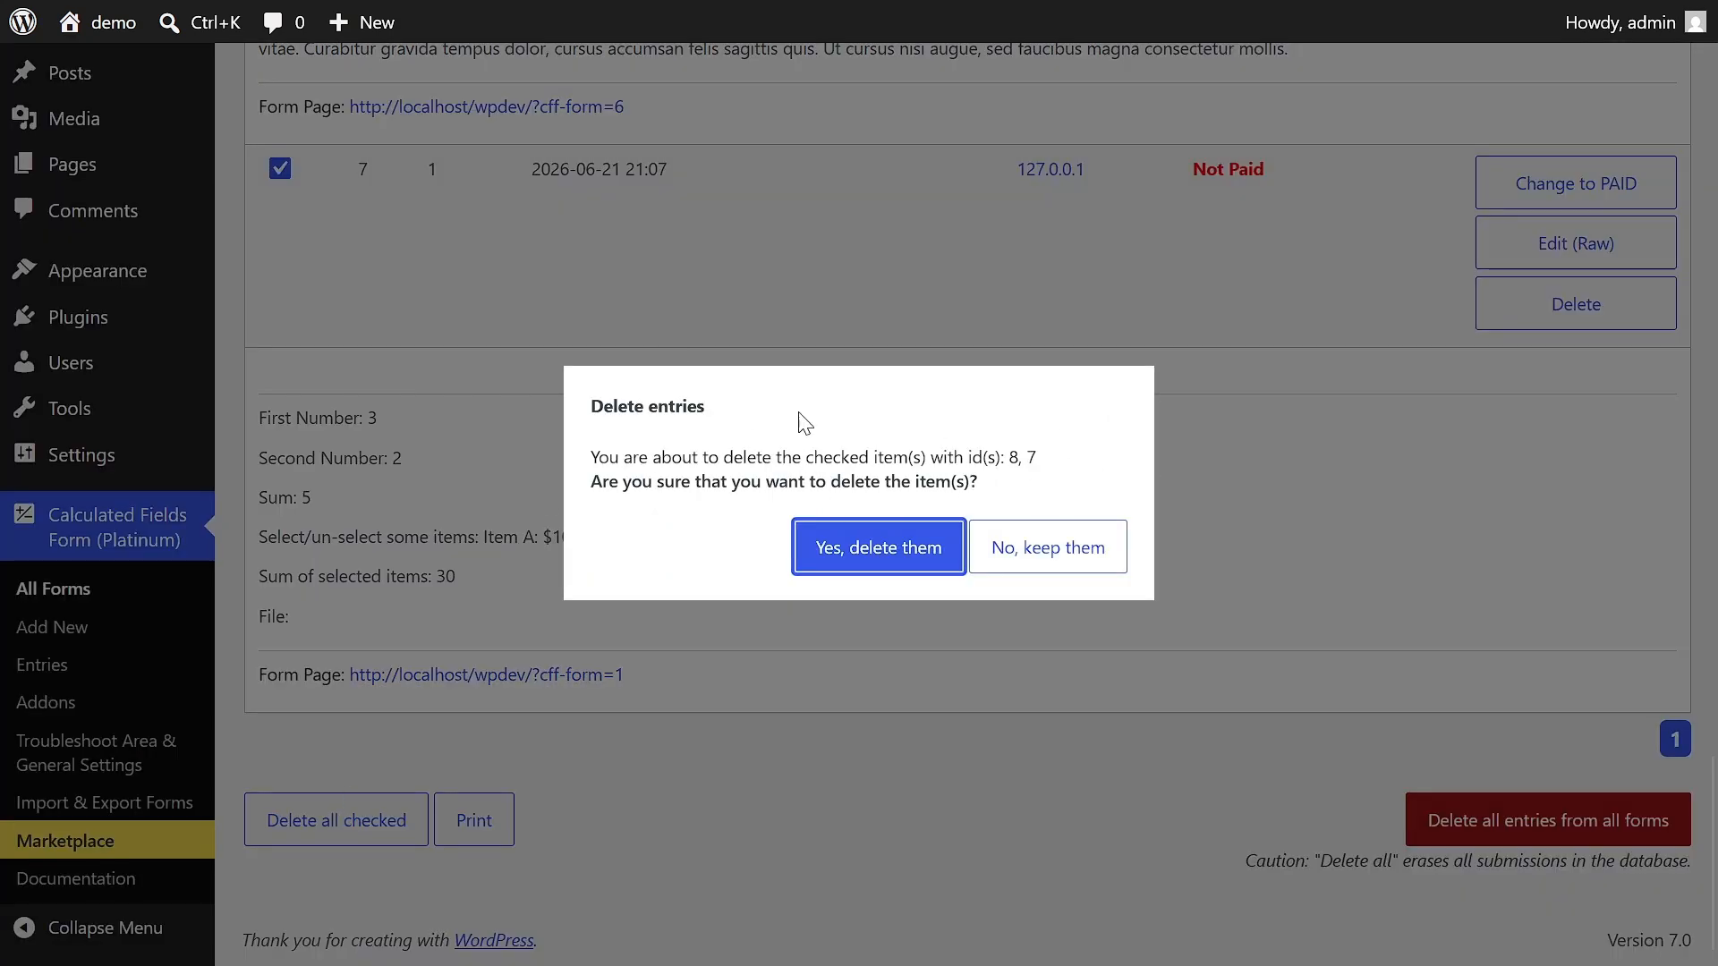
{"action": "left_click", "coordinate": [1051, 562]}
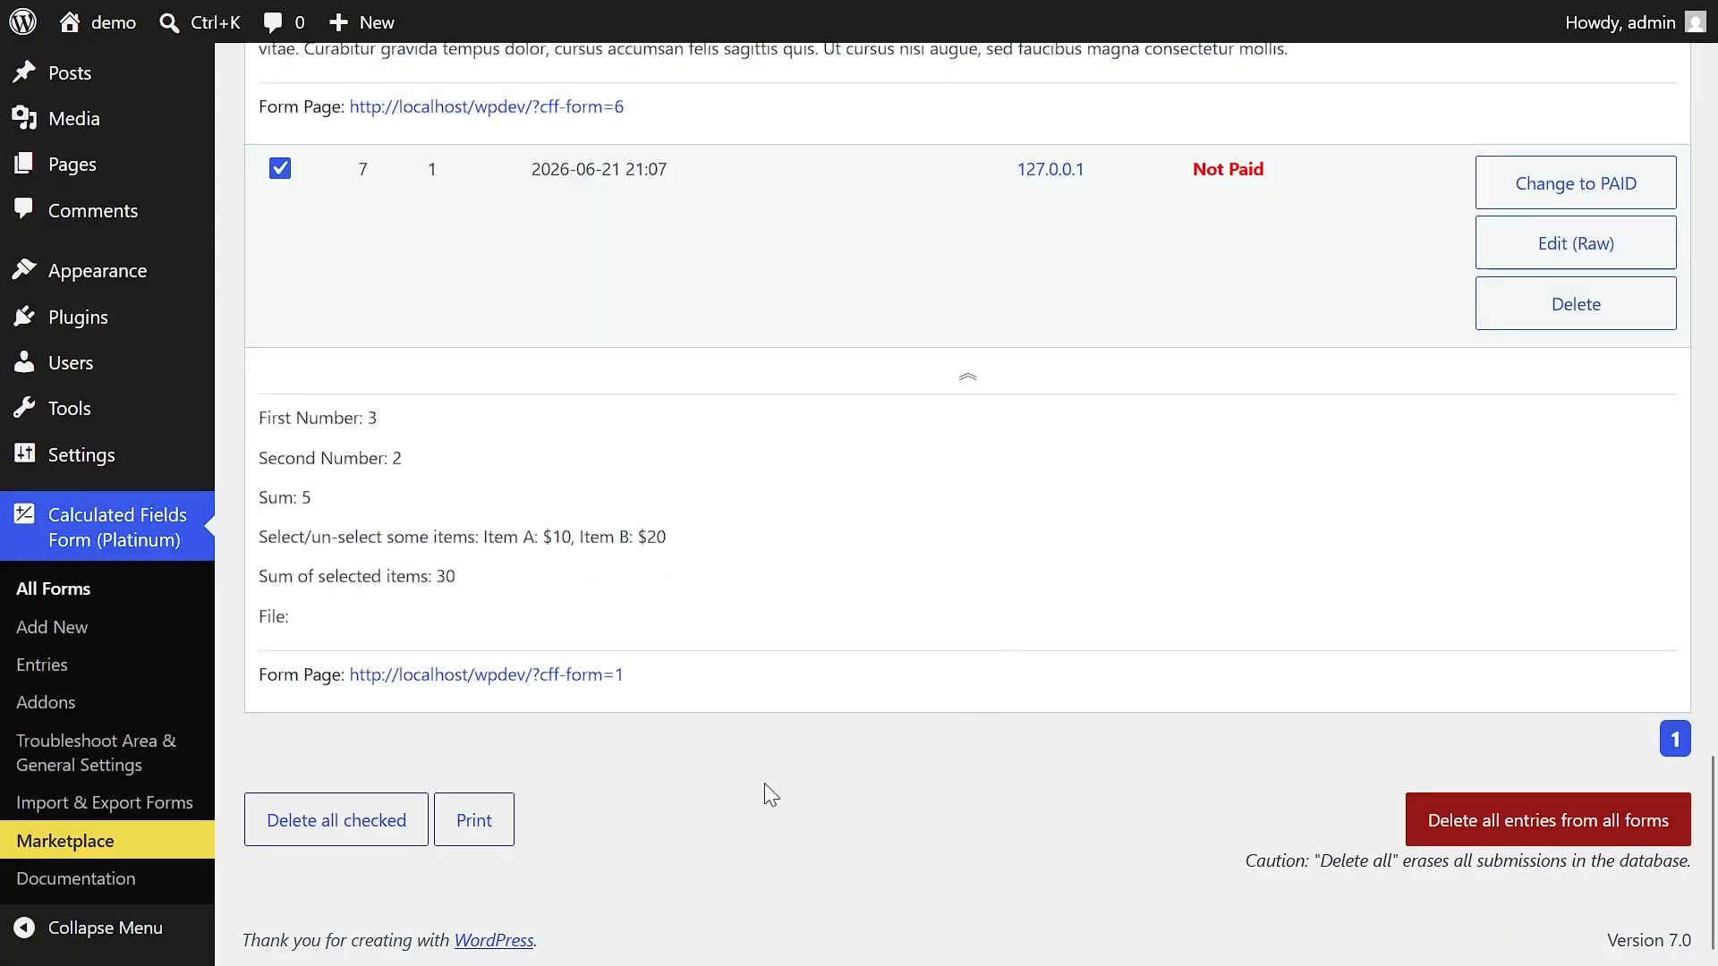
- Preview the printout of the entries list and cancel without printing or saving it
{"action": "left_click", "coordinate": [479, 838]}
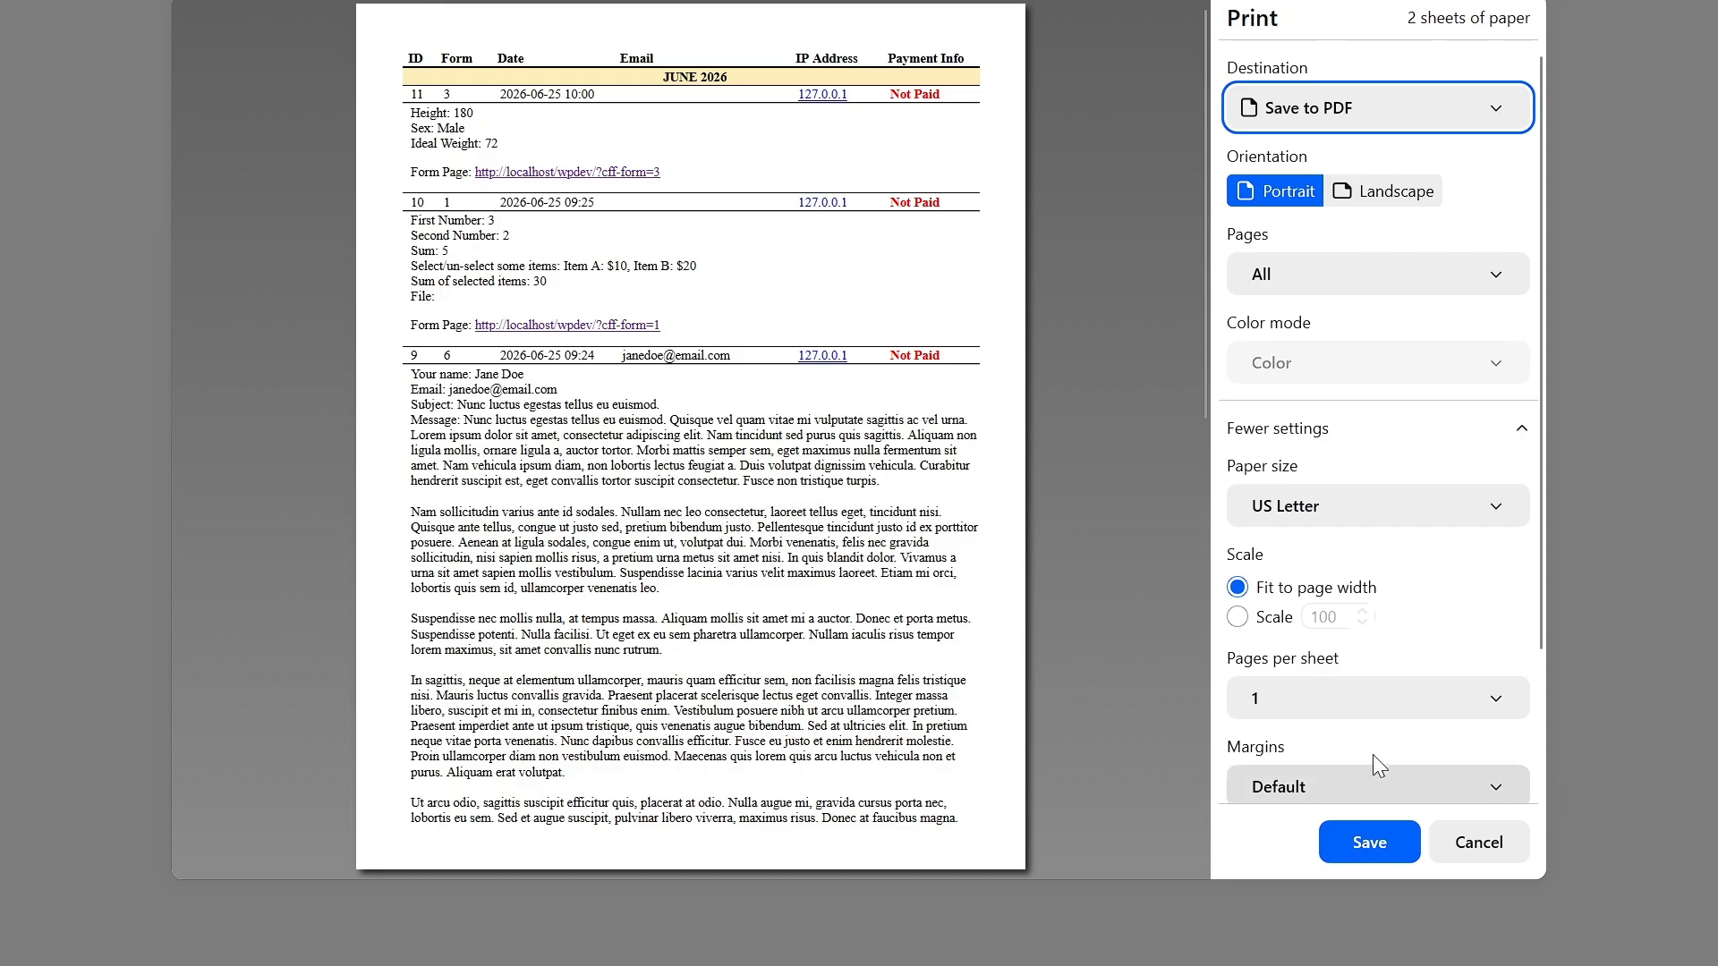
{"action": "left_click", "coordinate": [1490, 845]}
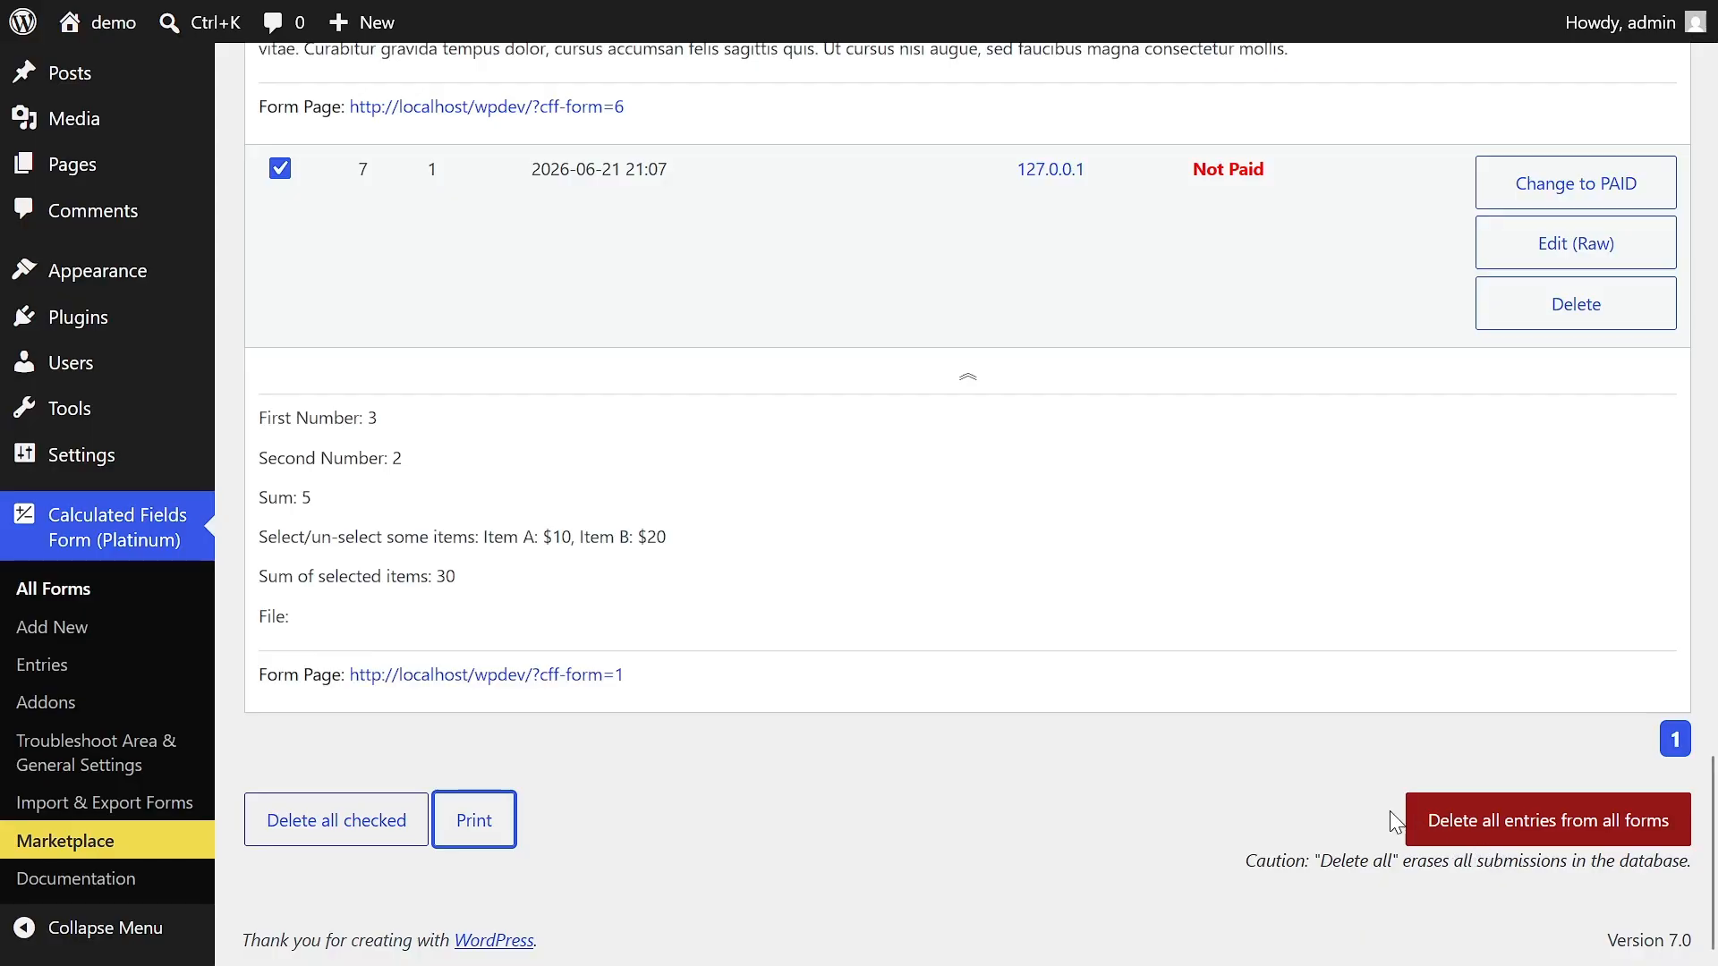
- Try to delete all entries from all forms with "qwerty" as the confirmation word, and choose to keep them
{"action": "left_click", "coordinate": [1462, 824]}
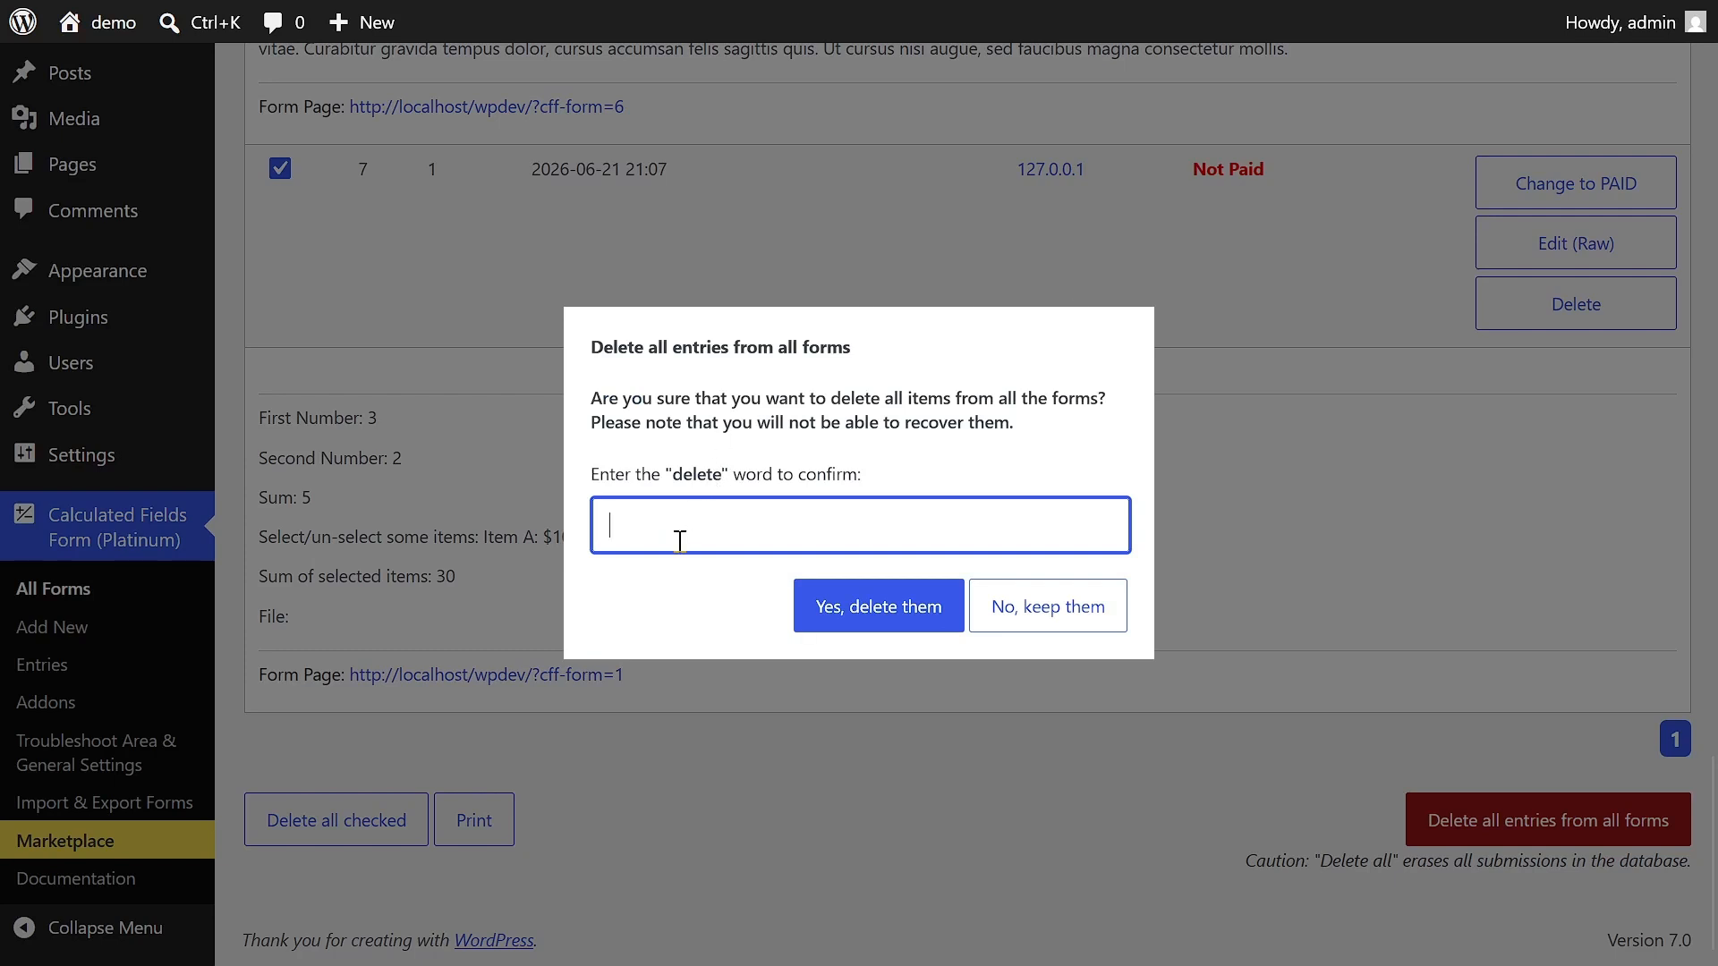
{"action": "type", "text": "qwerty"}
{"action": "left_click", "coordinate": [875, 609]}
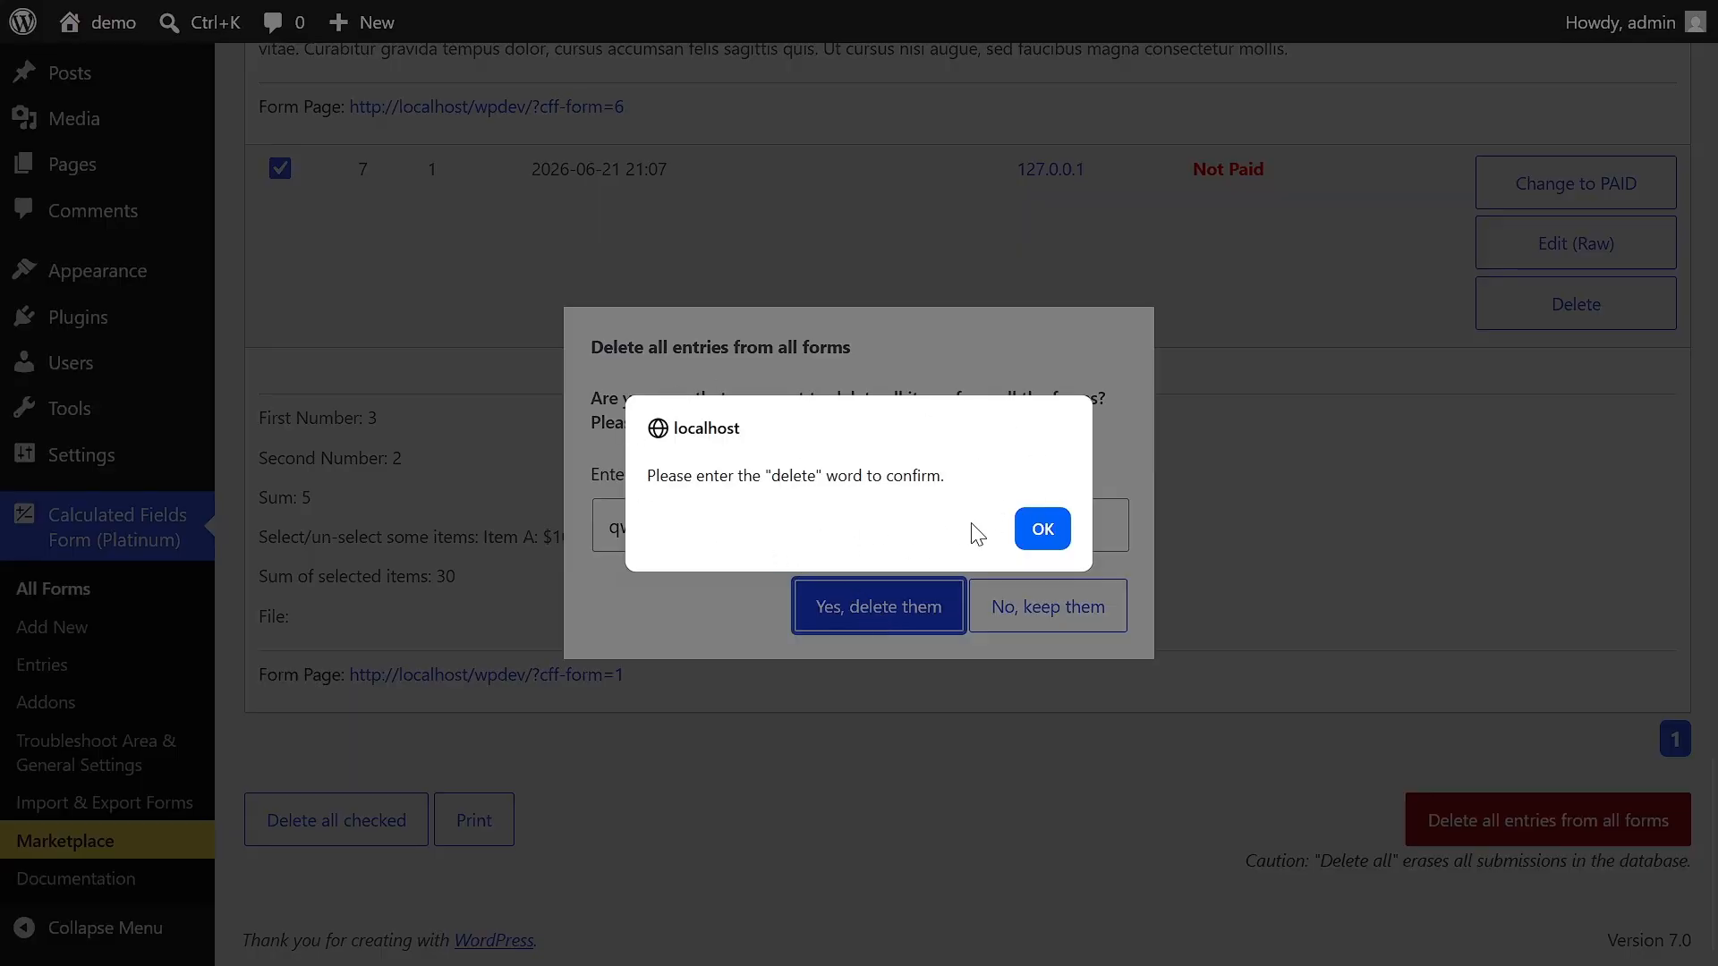
{"action": "left_click", "coordinate": [1043, 529]}
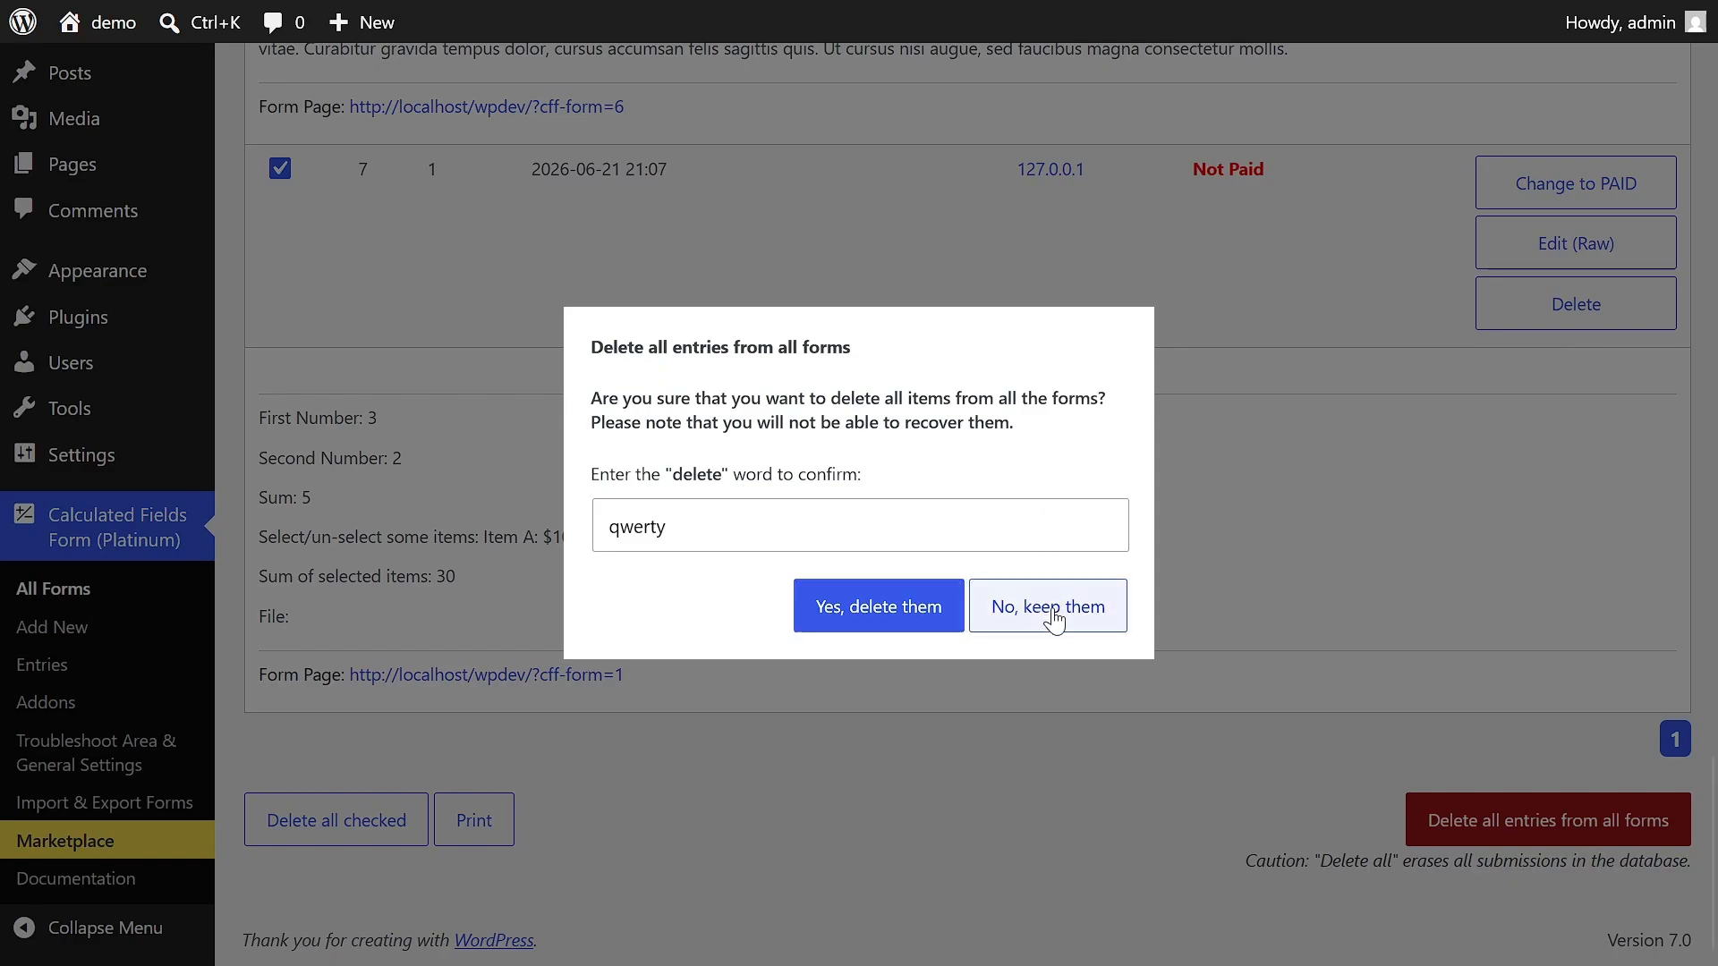
{"action": "left_click", "coordinate": [1052, 609]}
- Enable Akismet spam protection in the plugin's general settings, save the change, and return to the entries list
{"action": "scroll", "coordinate": [928, 794], "scroll_direction": "up", "scroll_amount": 3}
{"action": "scroll", "coordinate": [910, 767], "scroll_direction": "up", "scroll_amount": 10}
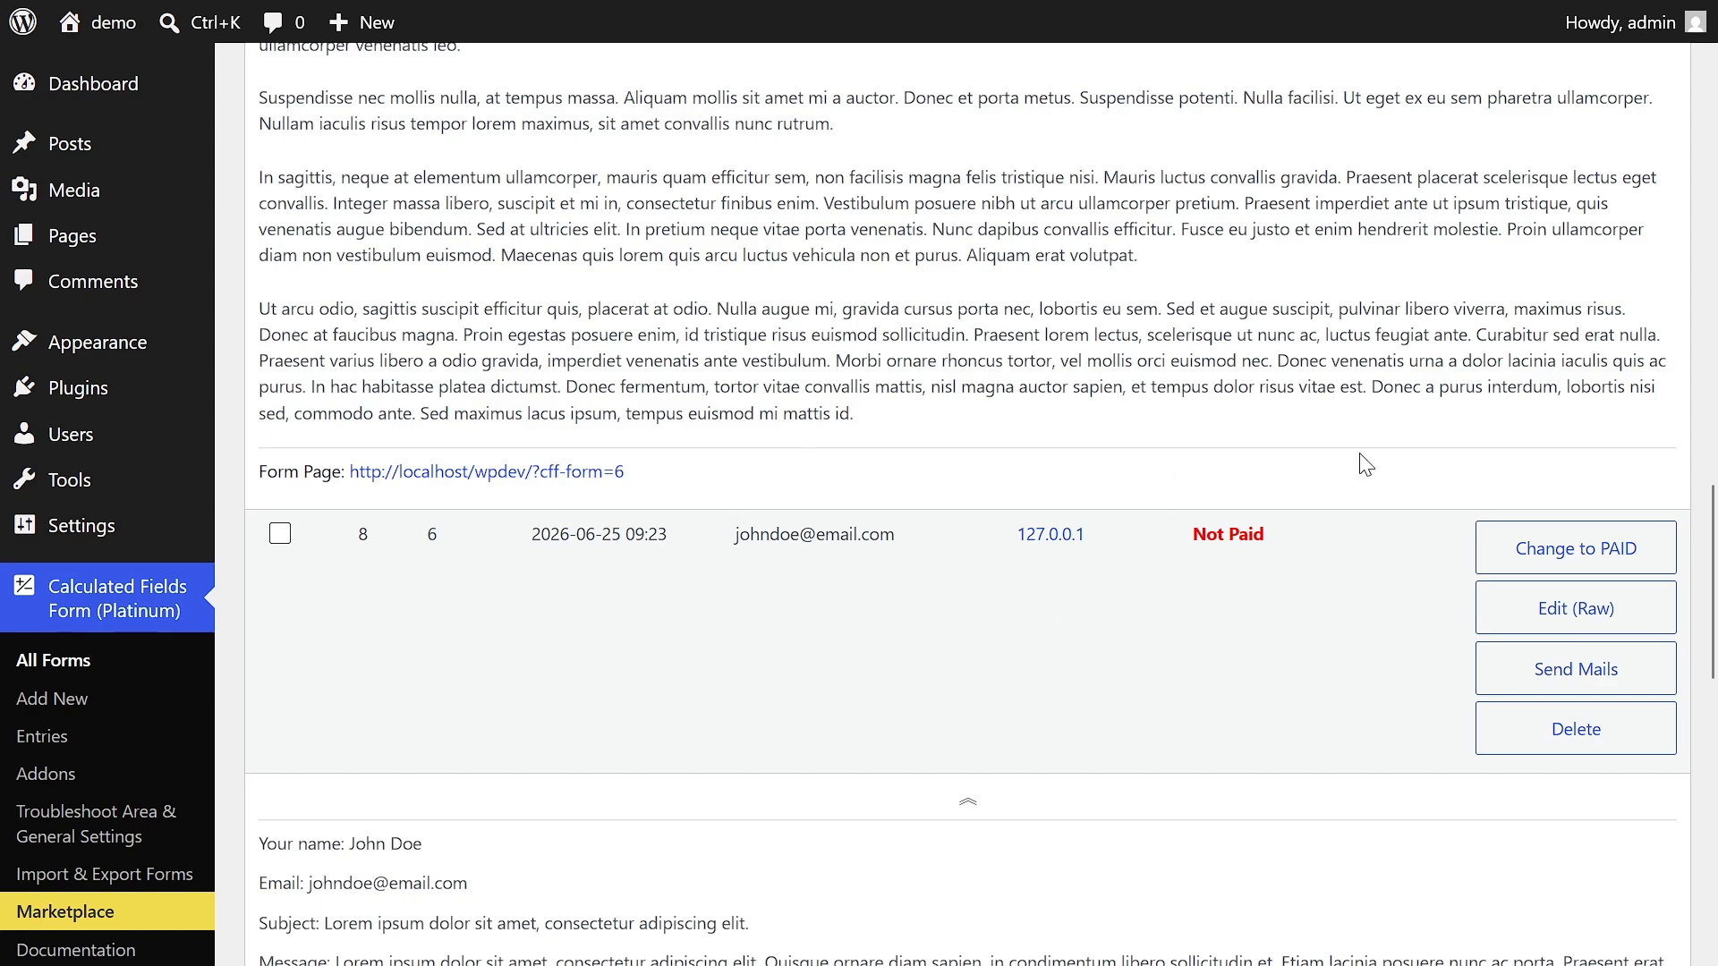
{"action": "scroll", "coordinate": [1002, 387], "scroll_direction": "up", "scroll_amount": 5}
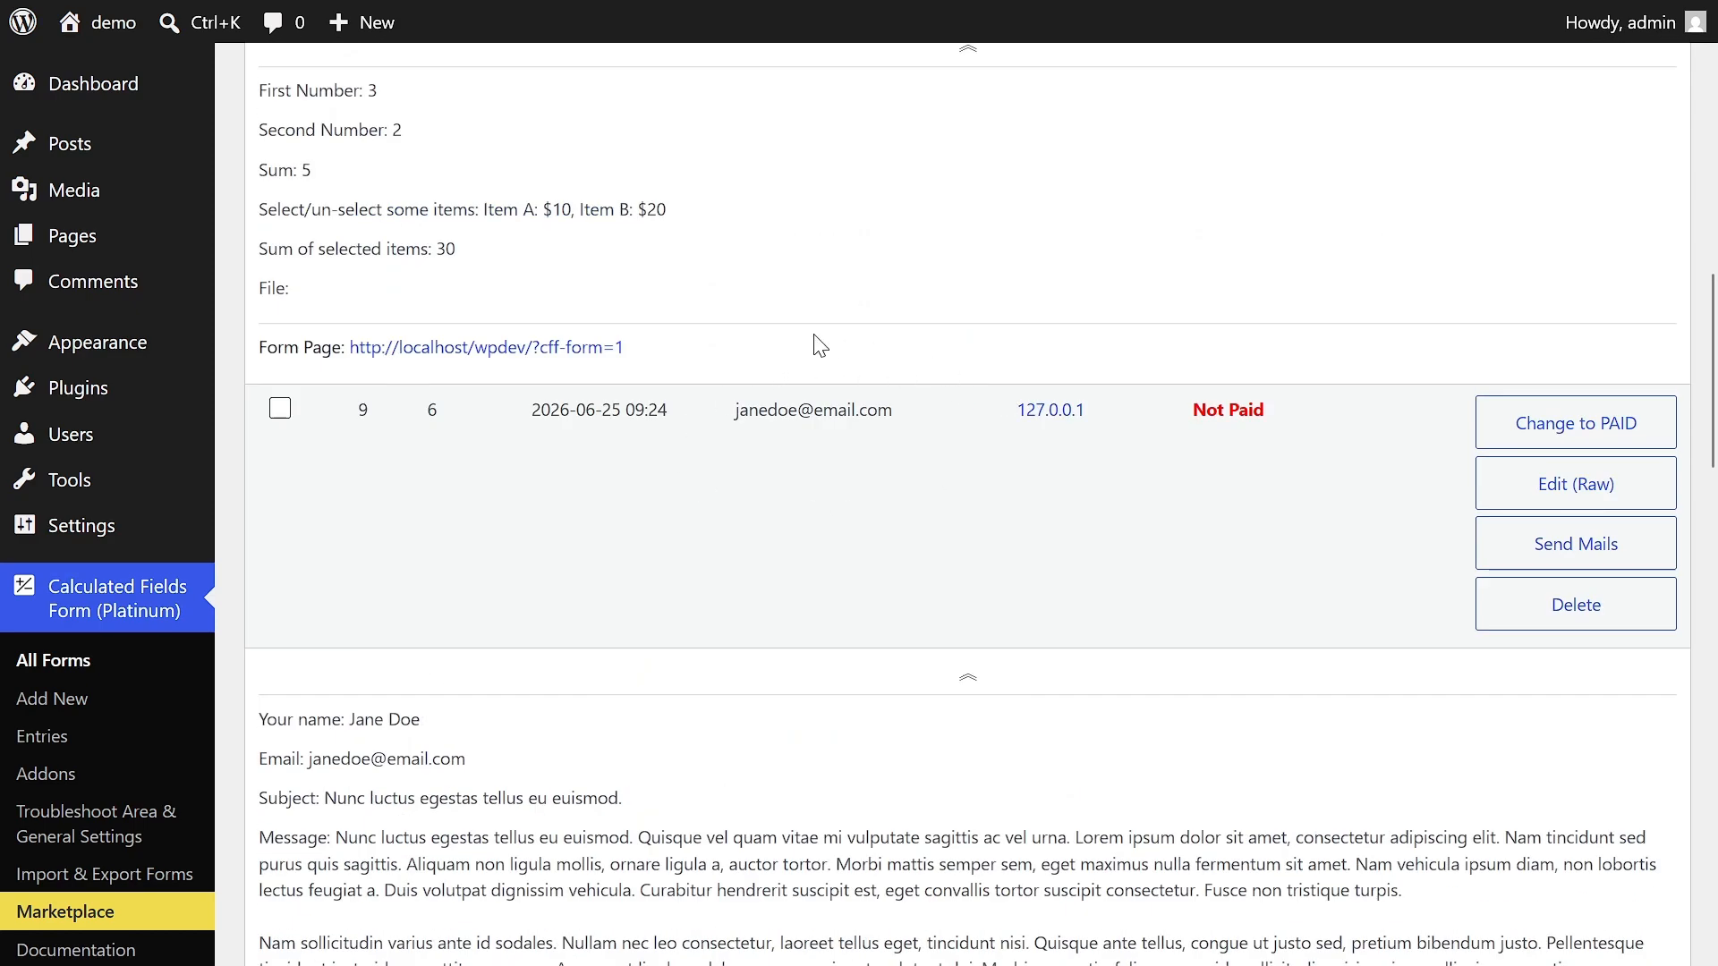
{"action": "left_click_drag", "start_coordinate": [1715, 414], "coordinate": [1711, 179]}
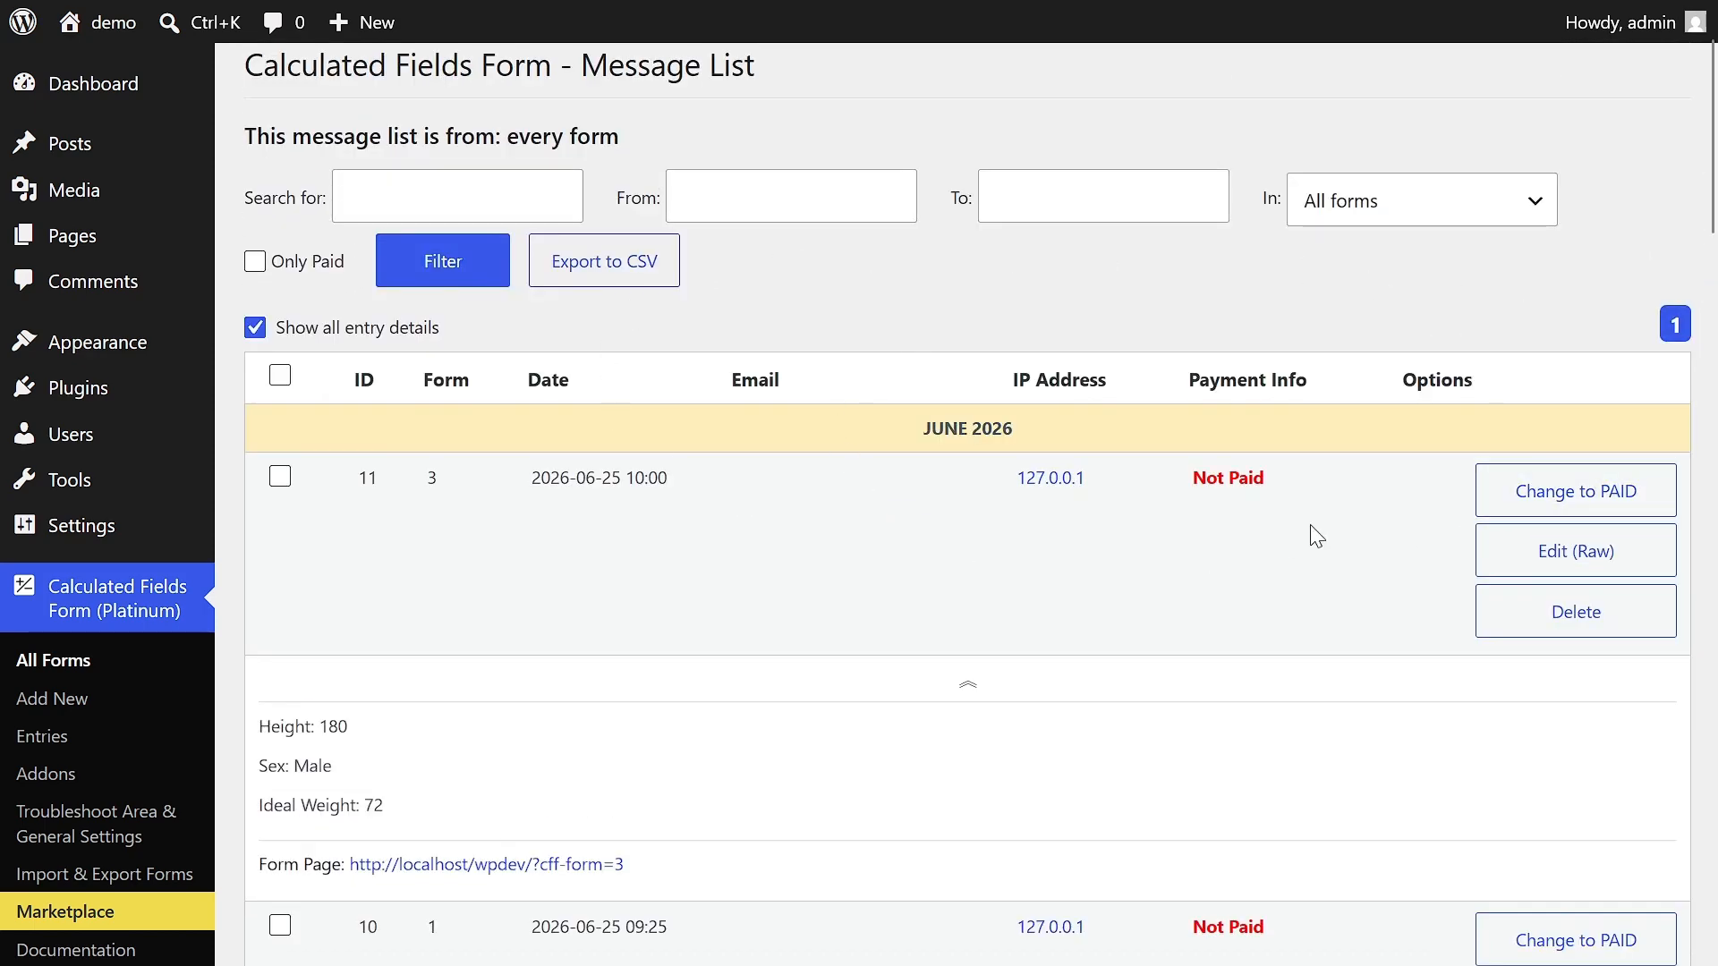
{"action": "left_click", "coordinate": [130, 834]}
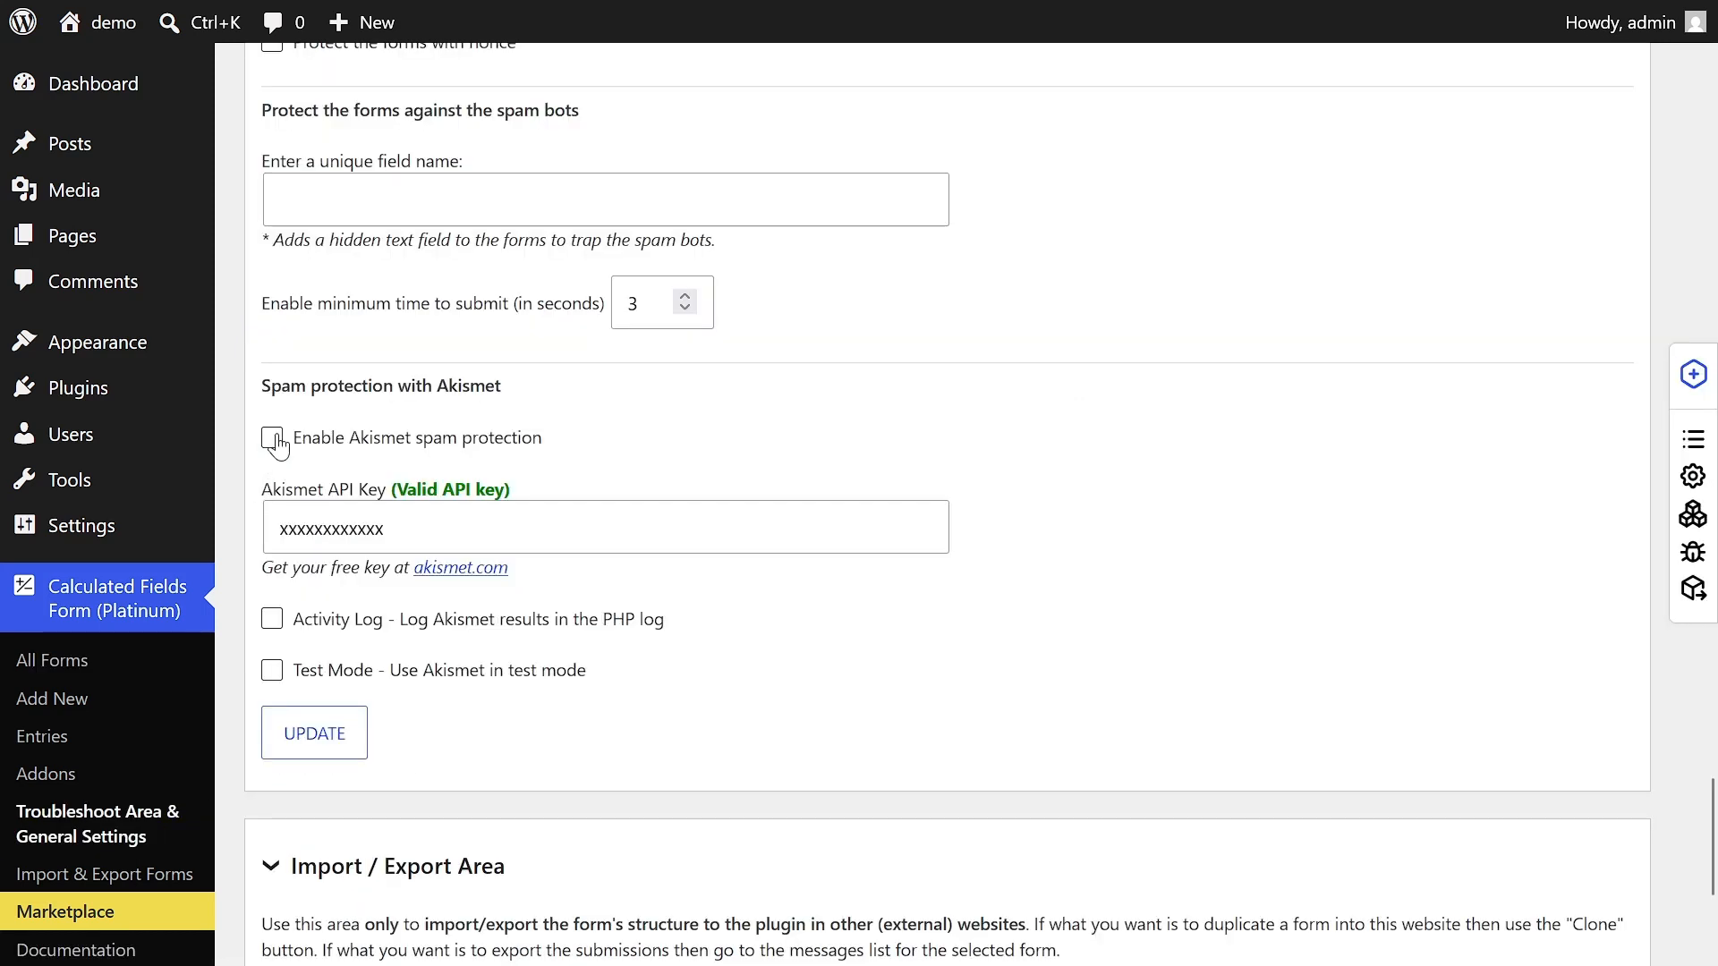
{"action": "left_click", "coordinate": [272, 439]}
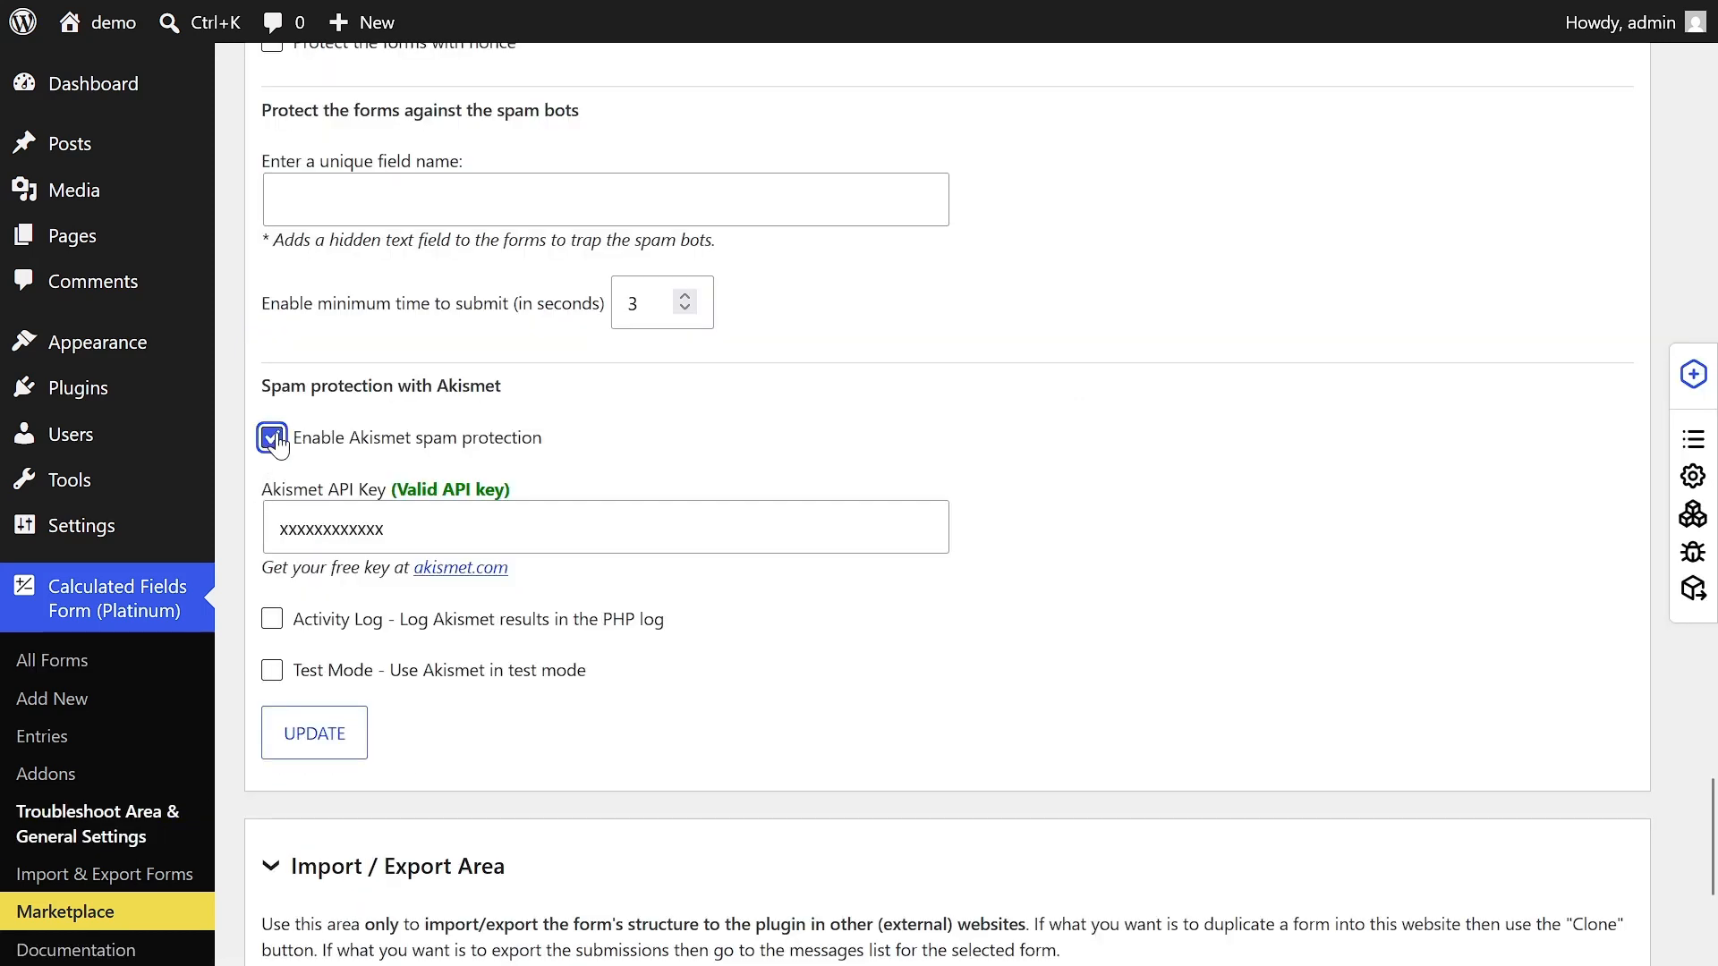
{"action": "left_click", "coordinate": [316, 735]}
{"action": "left_click", "coordinate": [720, 565]}
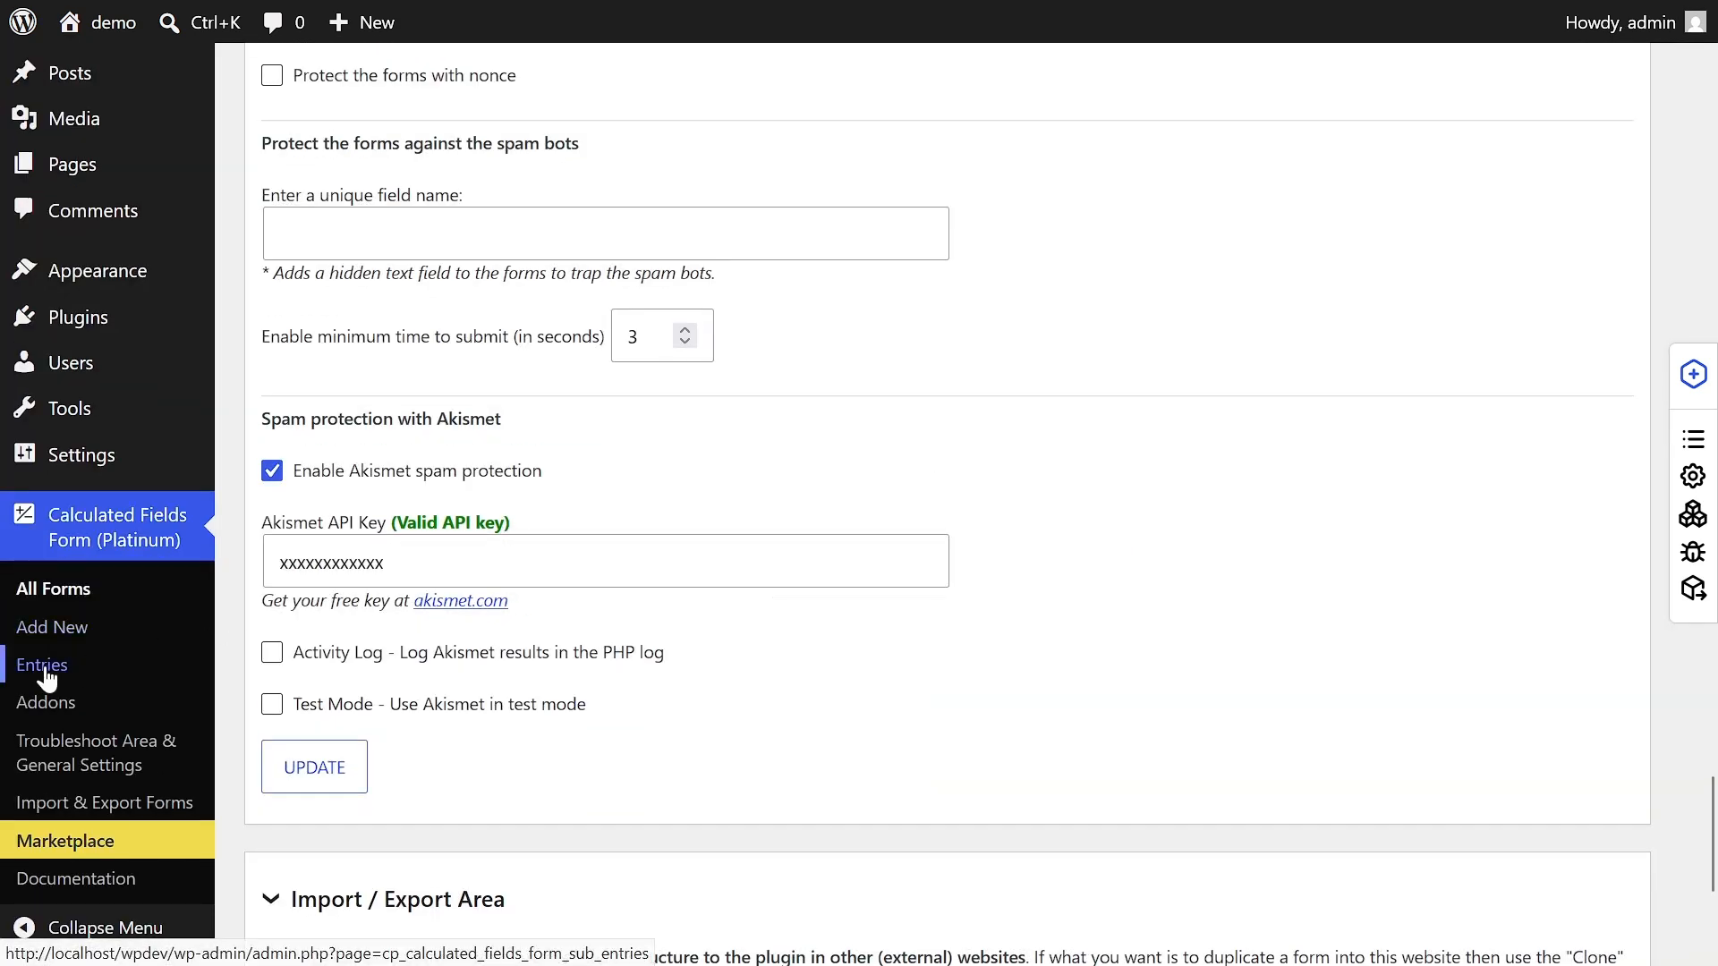
{"action": "left_click", "coordinate": [42, 666]}
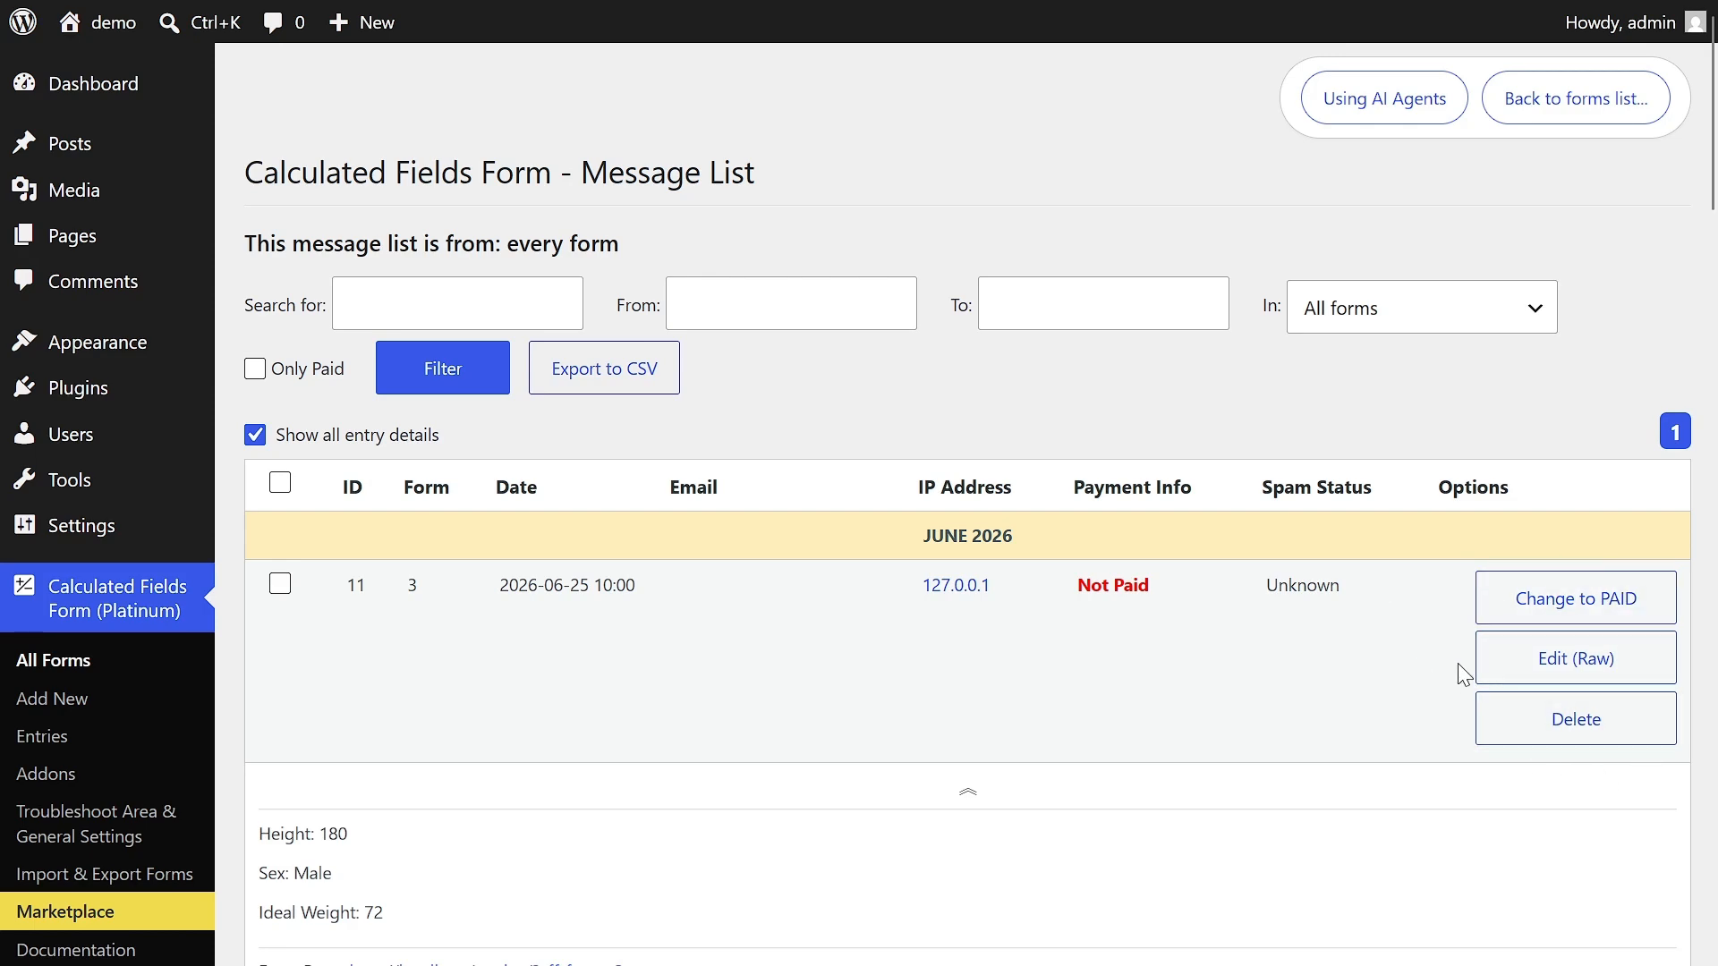
- Request deletion of entry 11 but keep it, and switch its payment status to paid and back to not paid
{"action": "left_click", "coordinate": [1548, 718]}
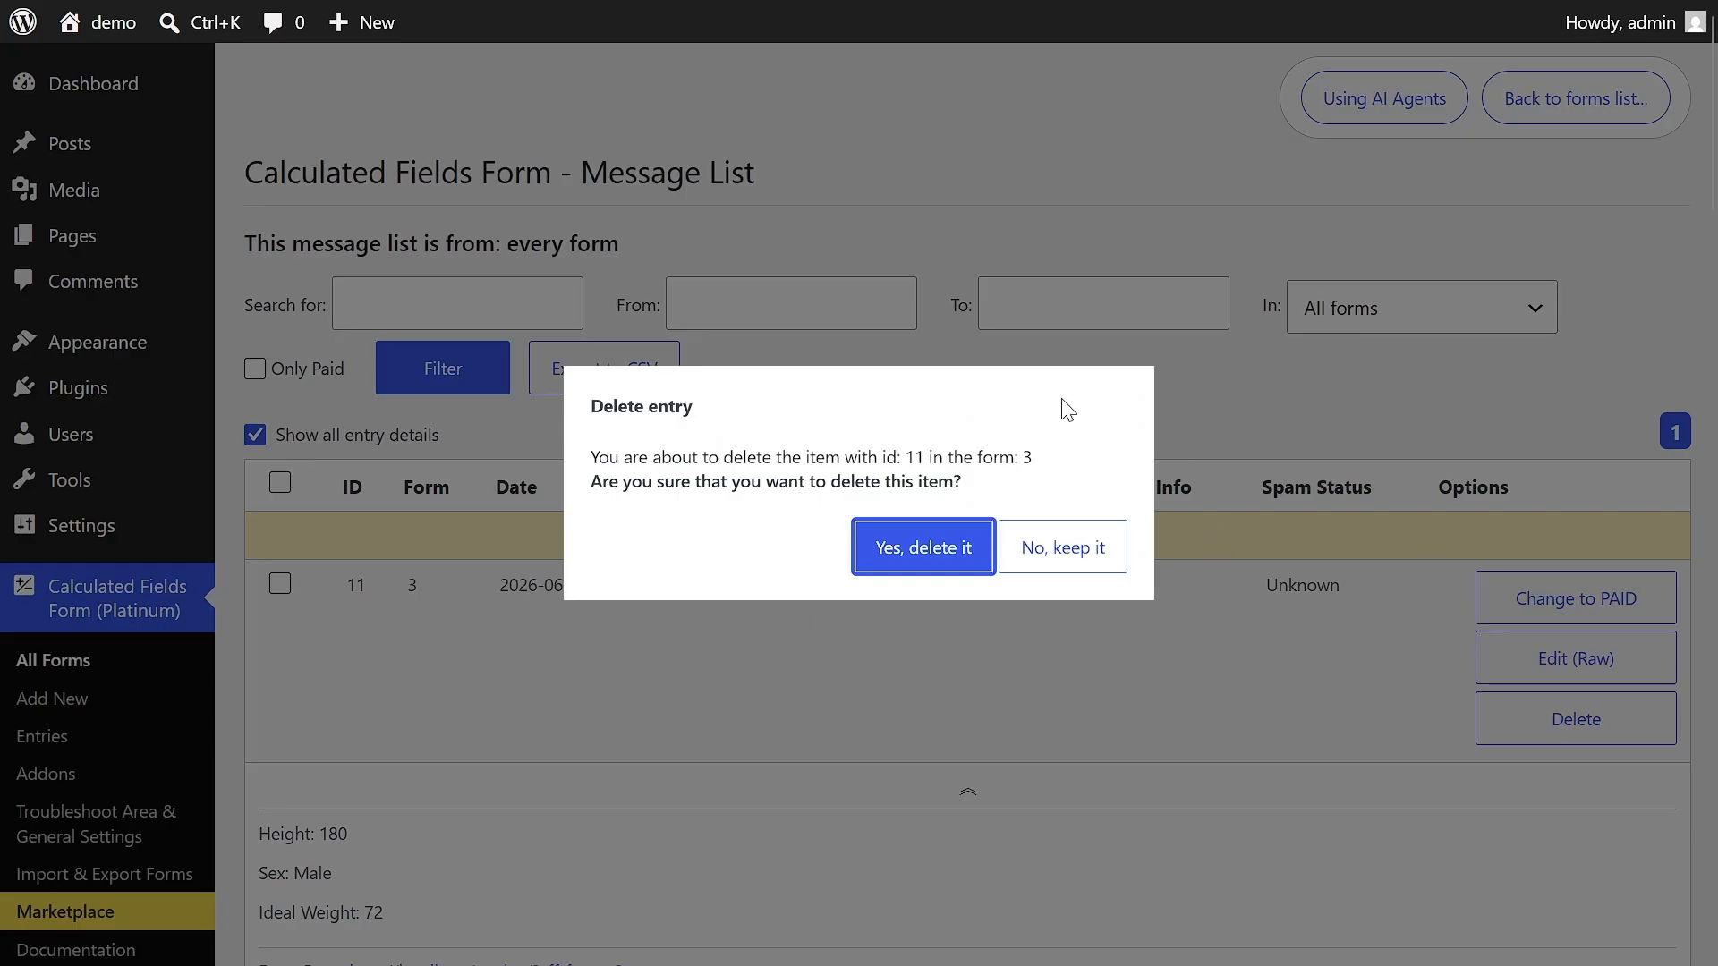
{"action": "left_click", "coordinate": [1065, 547]}
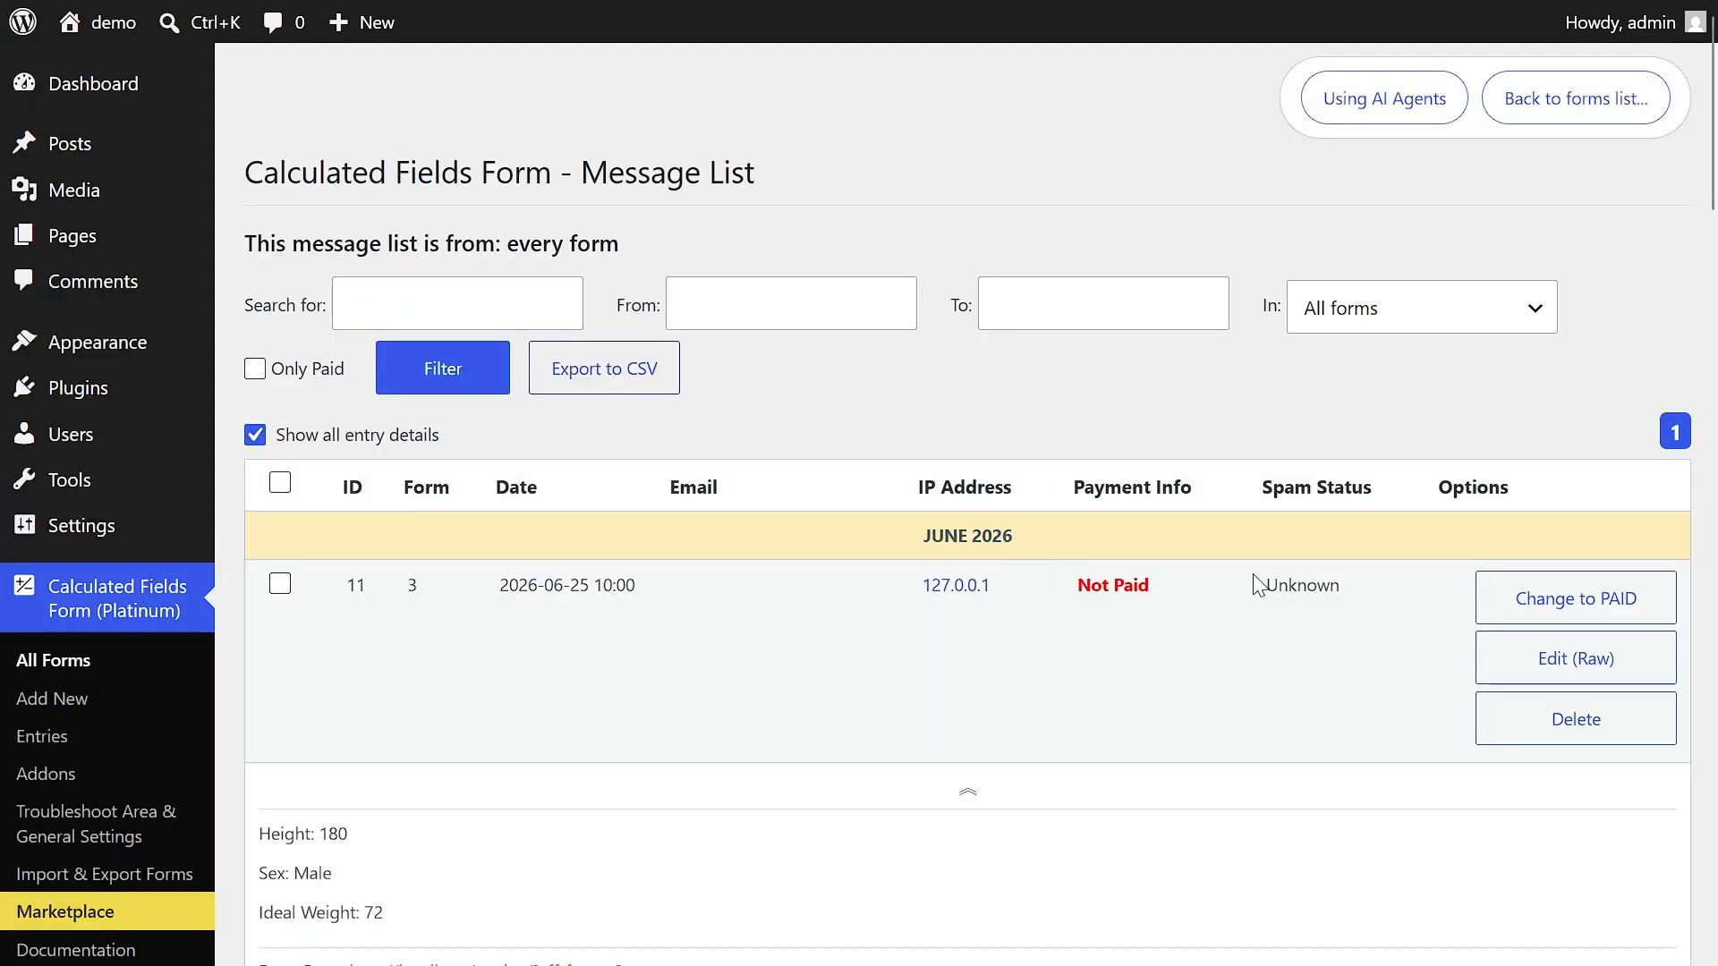
{"action": "left_click", "coordinate": [1550, 607]}
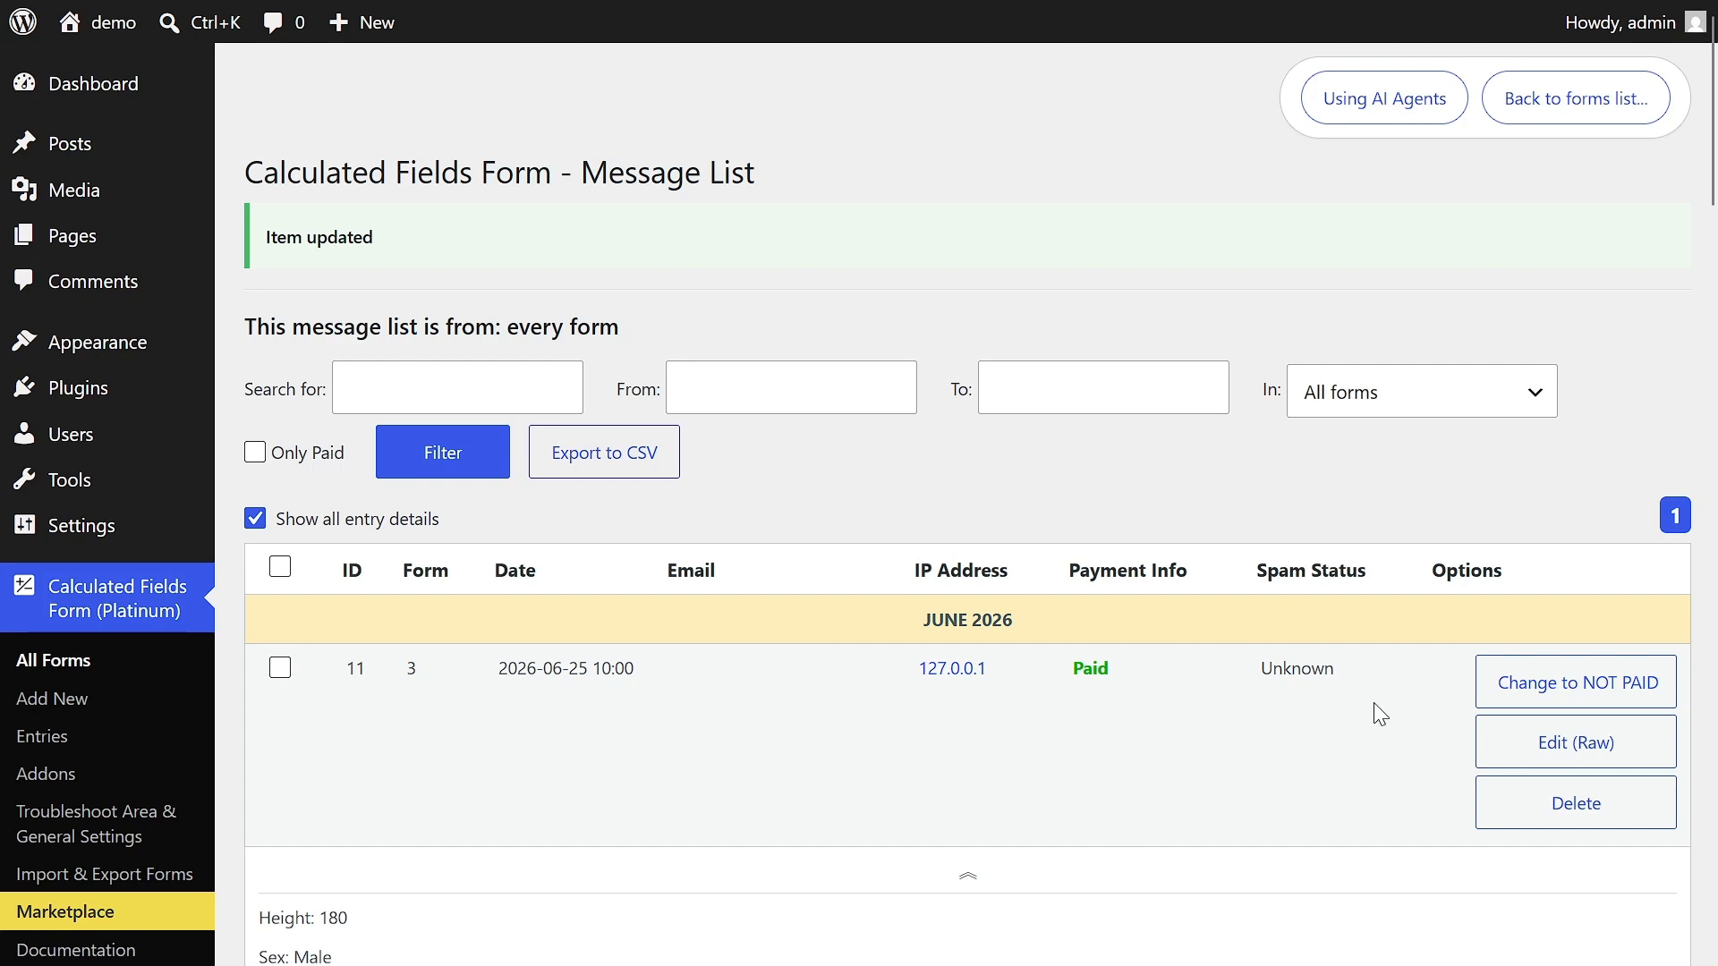
{"action": "left_click", "coordinate": [1524, 694]}
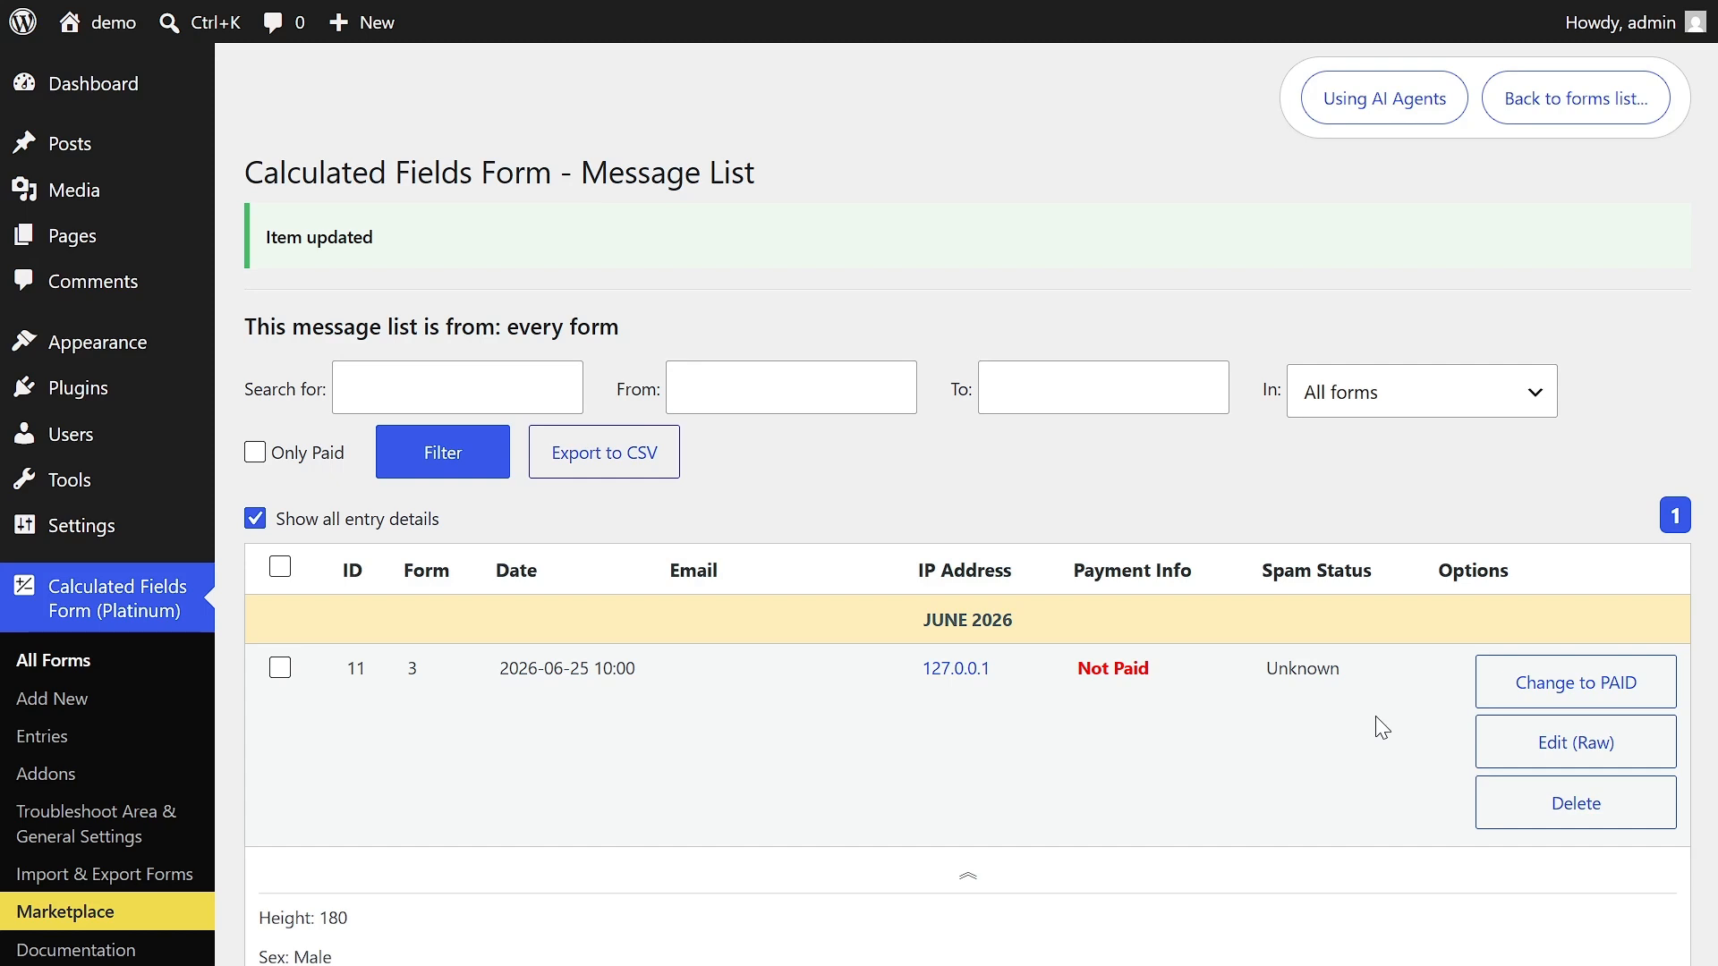
- Append "(Edited)" to the subject of entry 9 in its raw data and save the changes
{"action": "scroll", "coordinate": [1382, 727], "scroll_direction": "down", "scroll_amount": 12}
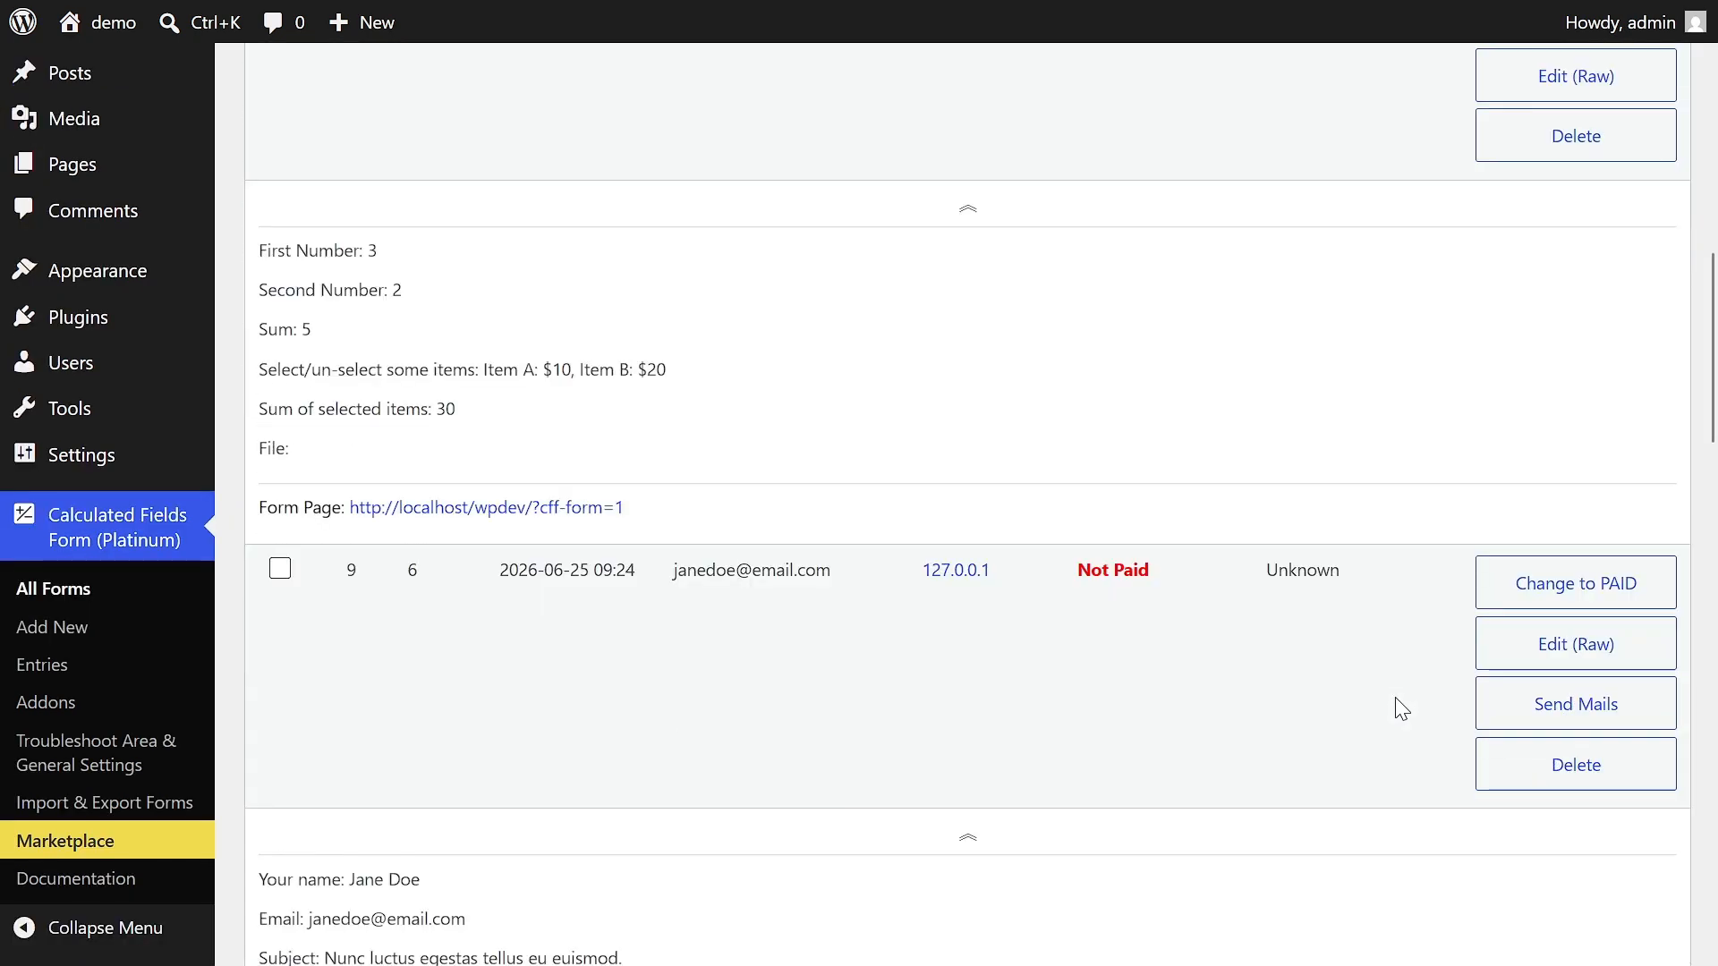
{"action": "left_click", "coordinate": [1539, 646]}
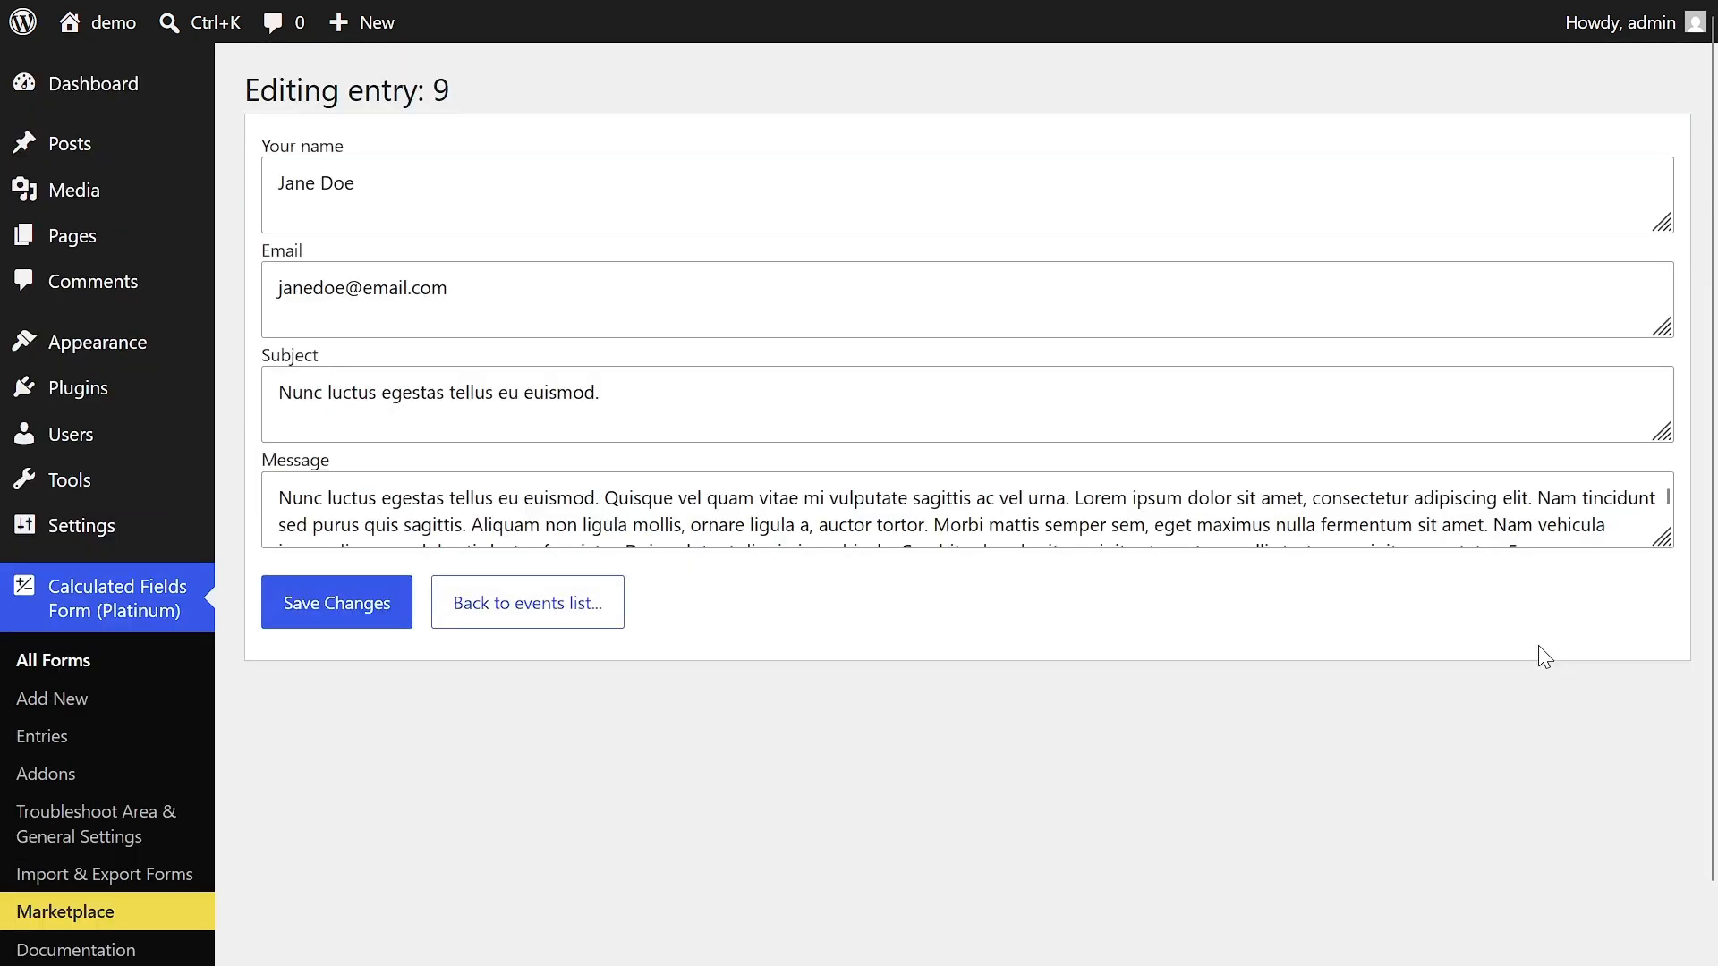
{"action": "left_click", "coordinate": [752, 403]}
{"action": "type", "text": "(Edit)"}
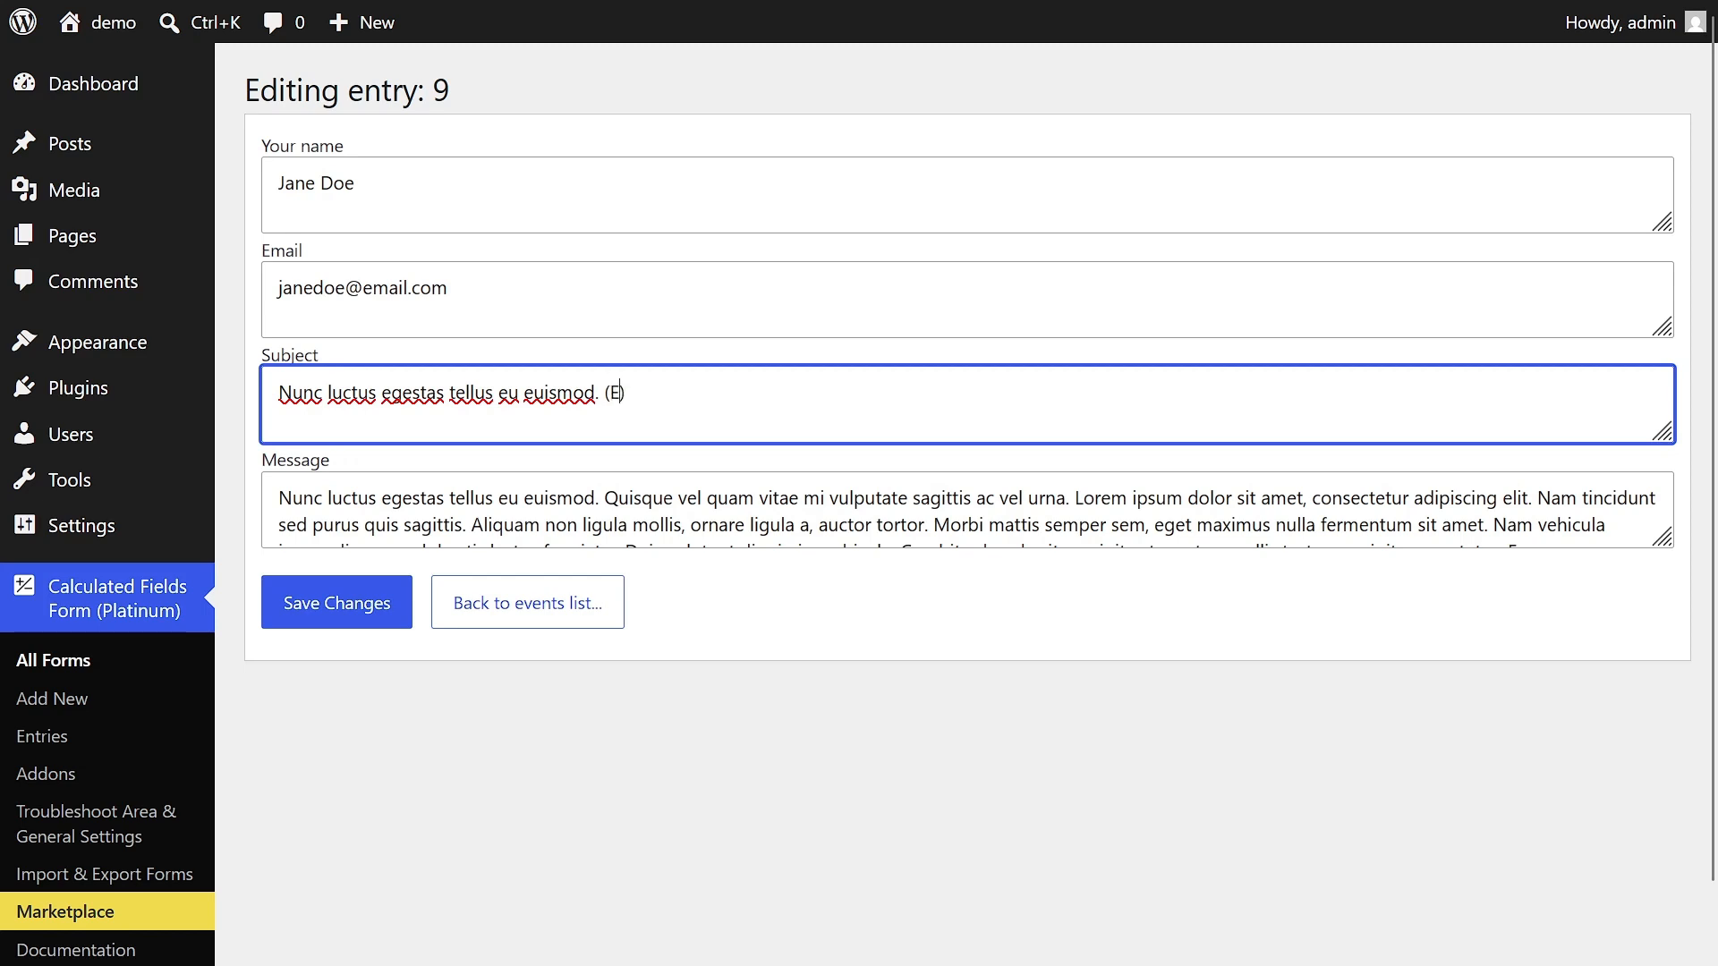
{"action": "type", "text": "ed"}
{"action": "left_click", "coordinate": [322, 622]}
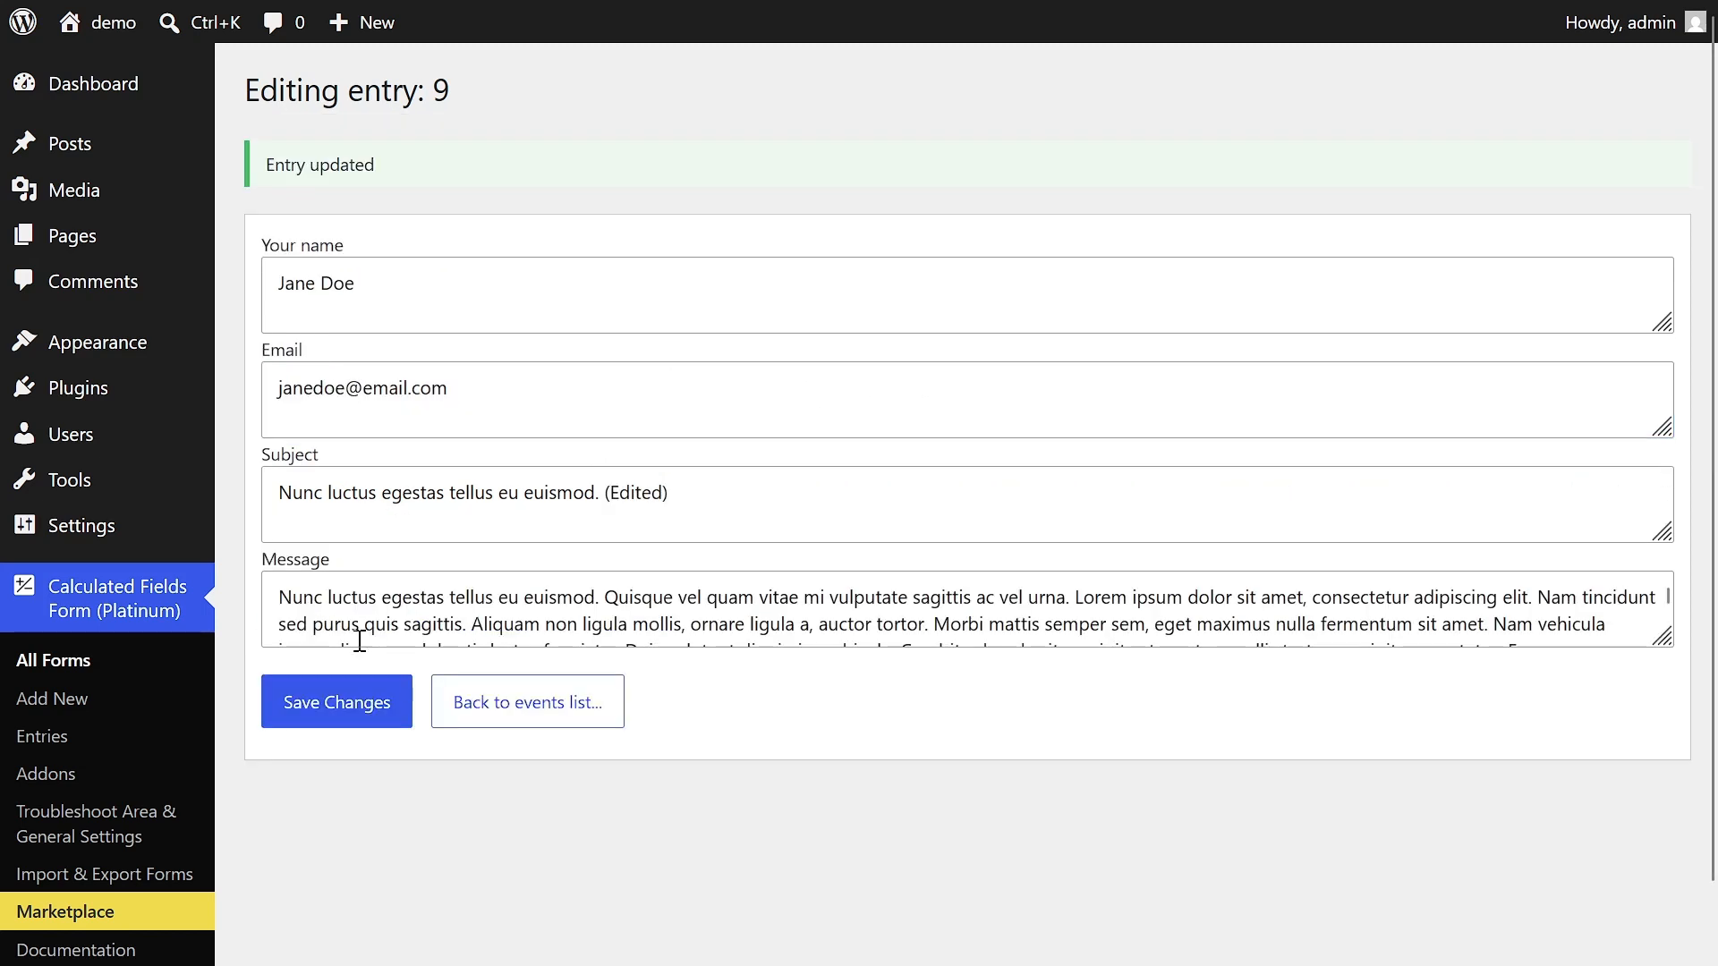
- Return to the entries list and send the emails for entry 9
{"action": "left_click", "coordinate": [464, 699]}
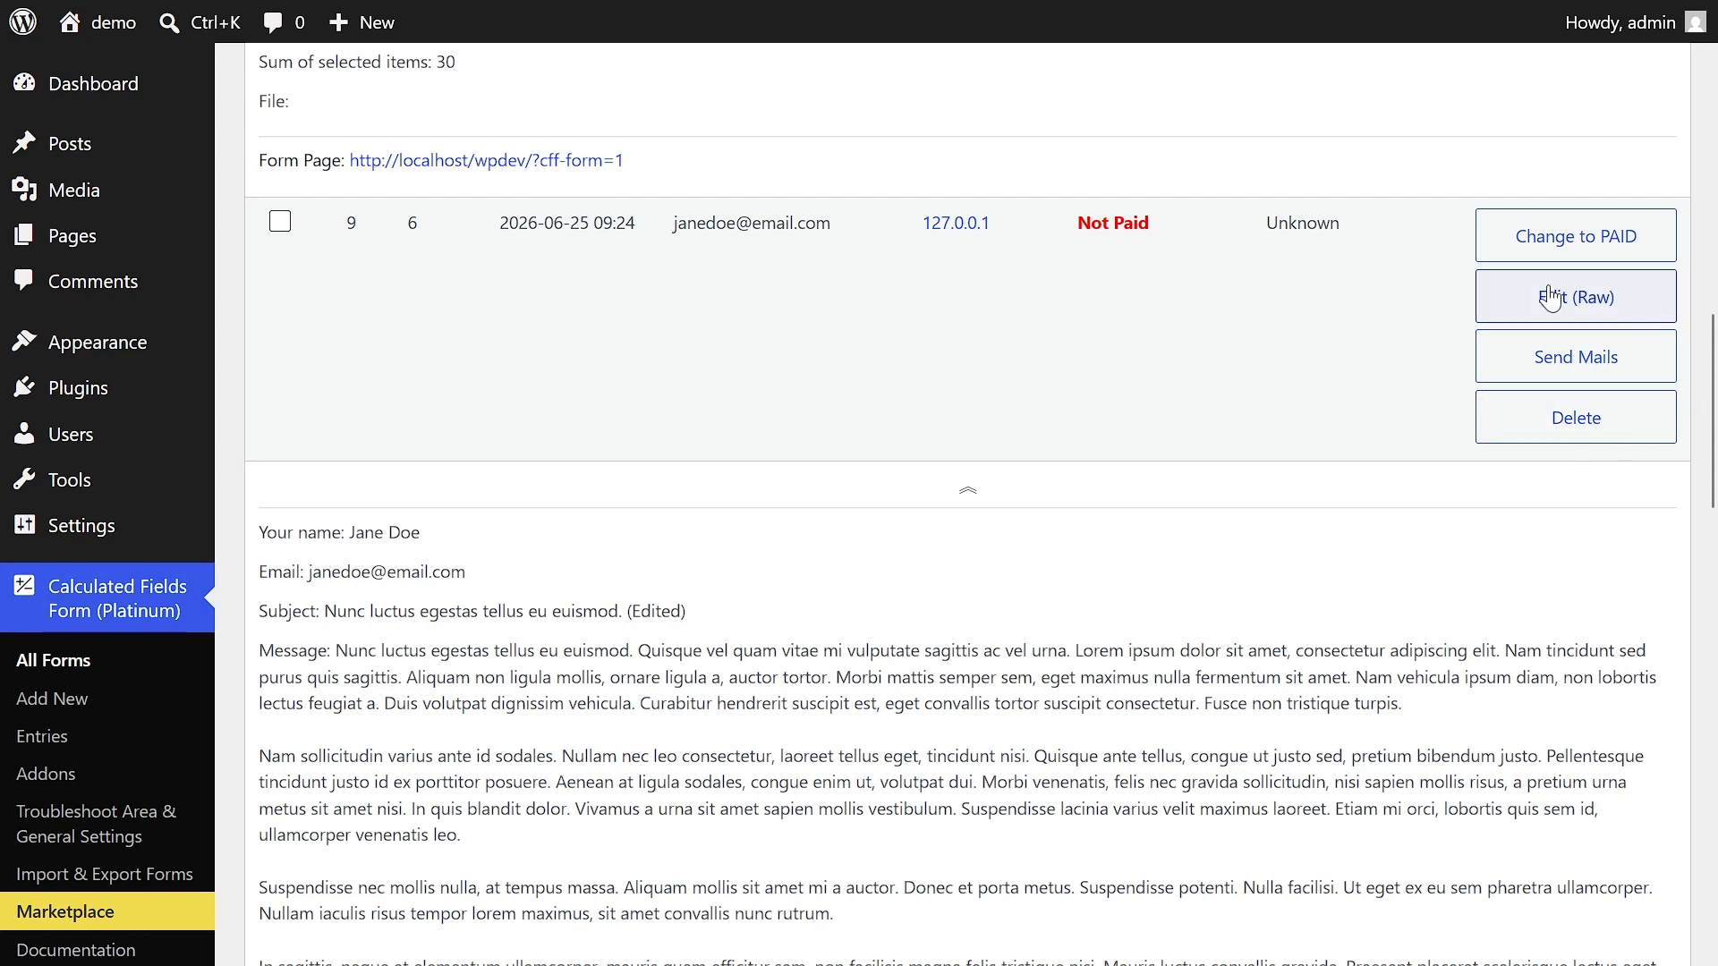
{"action": "left_click", "coordinate": [1598, 371]}
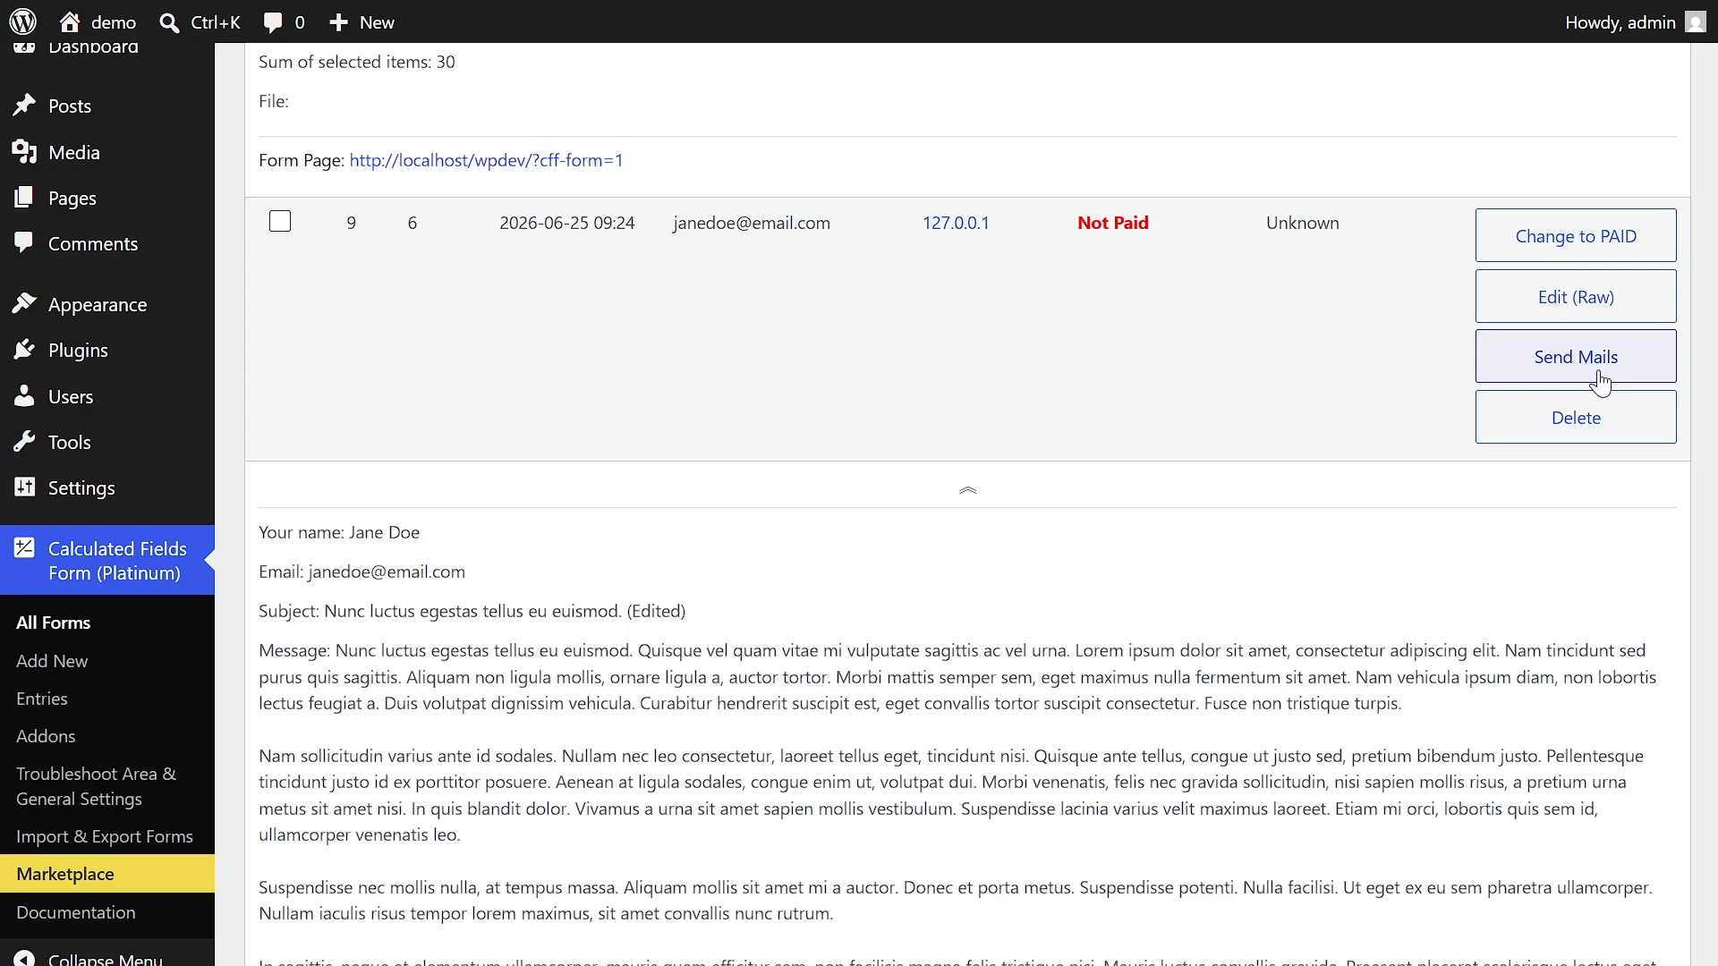
{"action": "scroll", "coordinate": [947, 369], "scroll_direction": "up", "scroll_amount": 10}
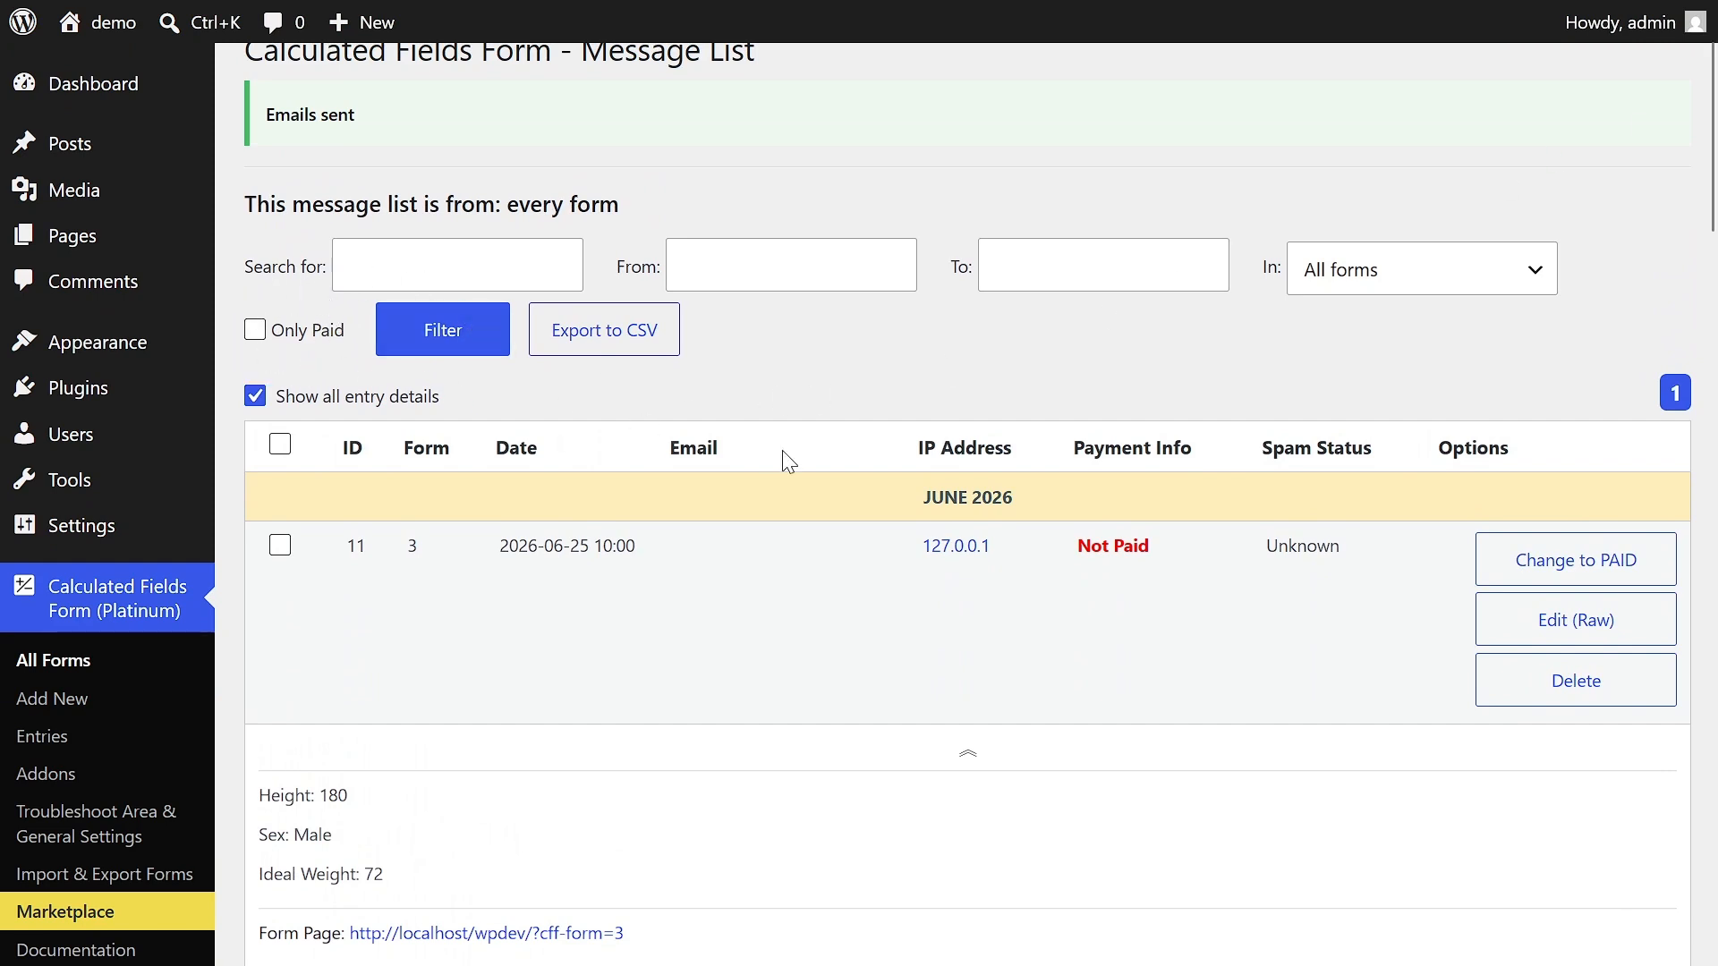
- Mark entry 11 as paid and filter the list to show only paid entries
{"action": "left_click", "coordinate": [1527, 558]}
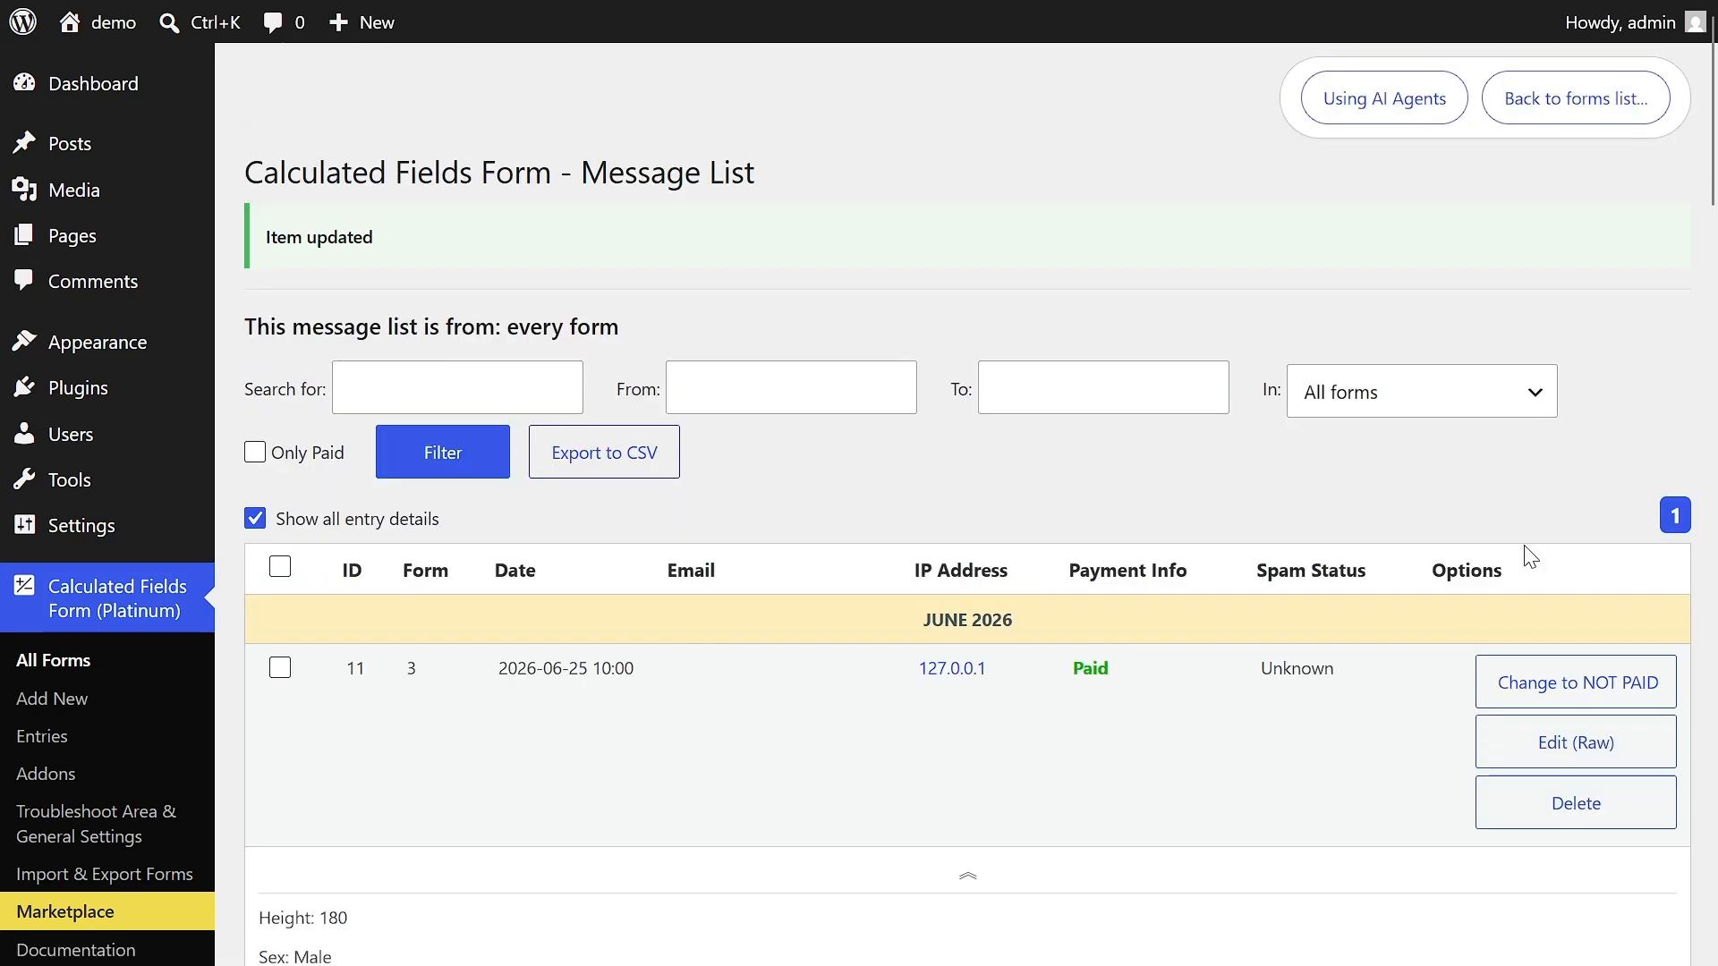
{"action": "left_click", "coordinate": [256, 453]}
{"action": "left_click", "coordinate": [430, 455]}
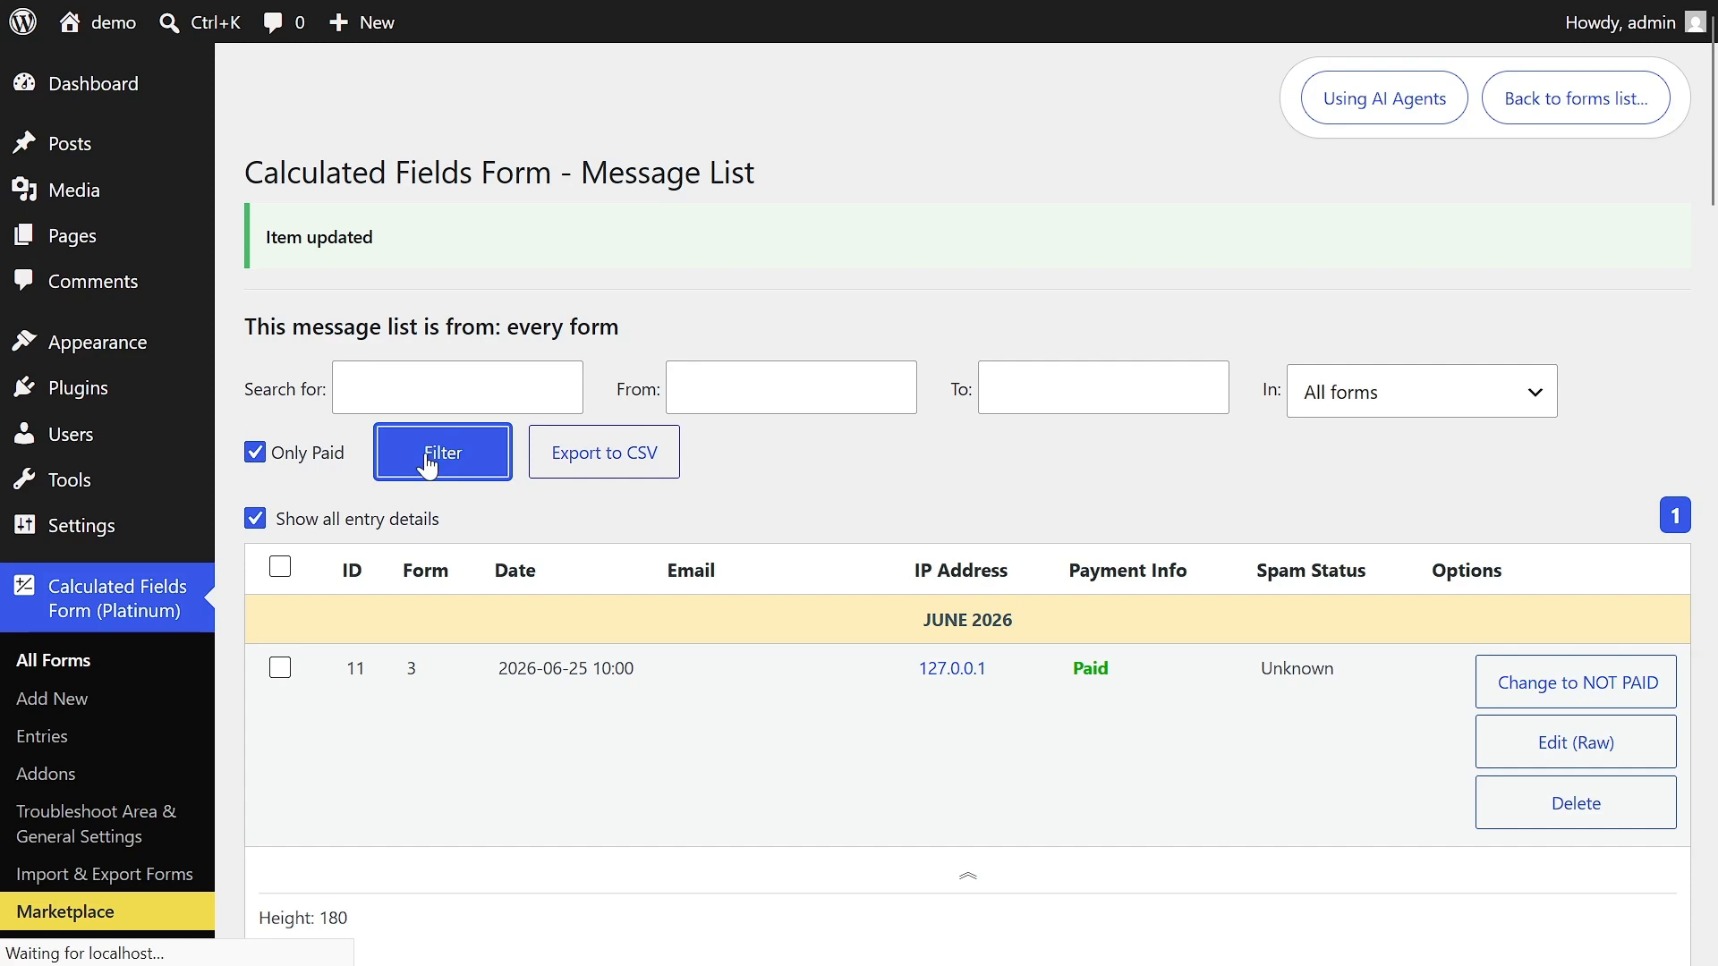
{"action": "scroll", "coordinate": [1710, 250], "scroll_direction": "down", "scroll_amount": 3}
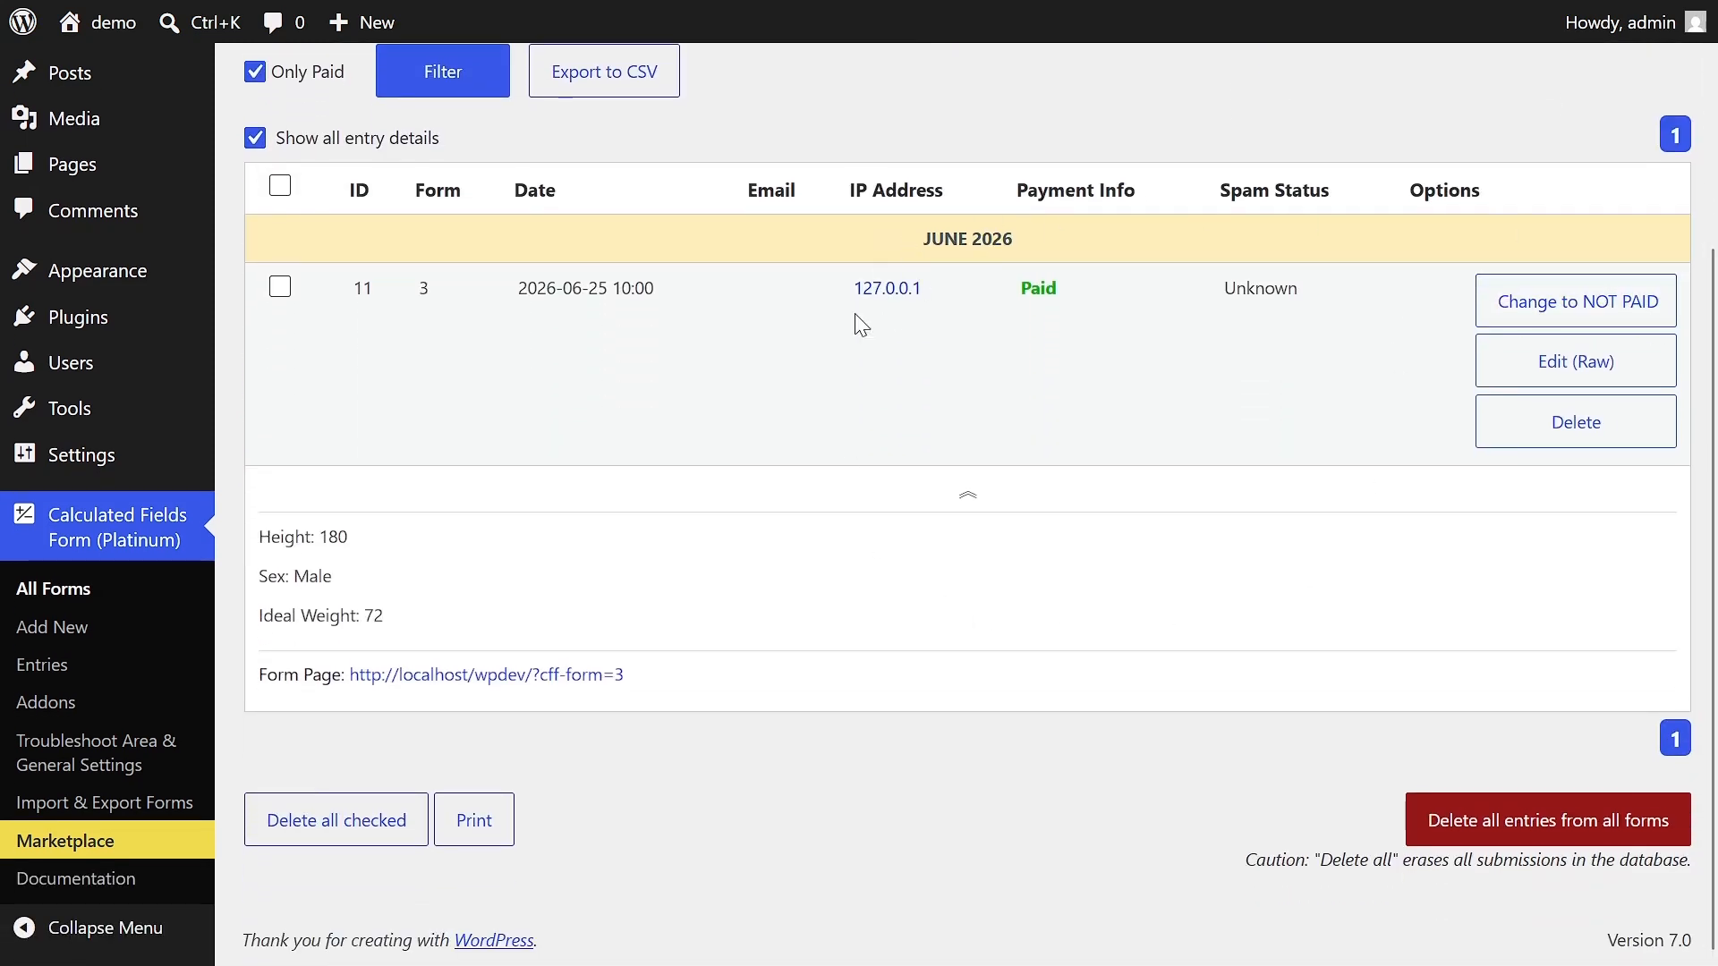
- Remove the Only Paid filter and look through the list of entries from all forms
{"action": "left_click", "coordinate": [255, 71]}
{"action": "left_click", "coordinate": [424, 81]}
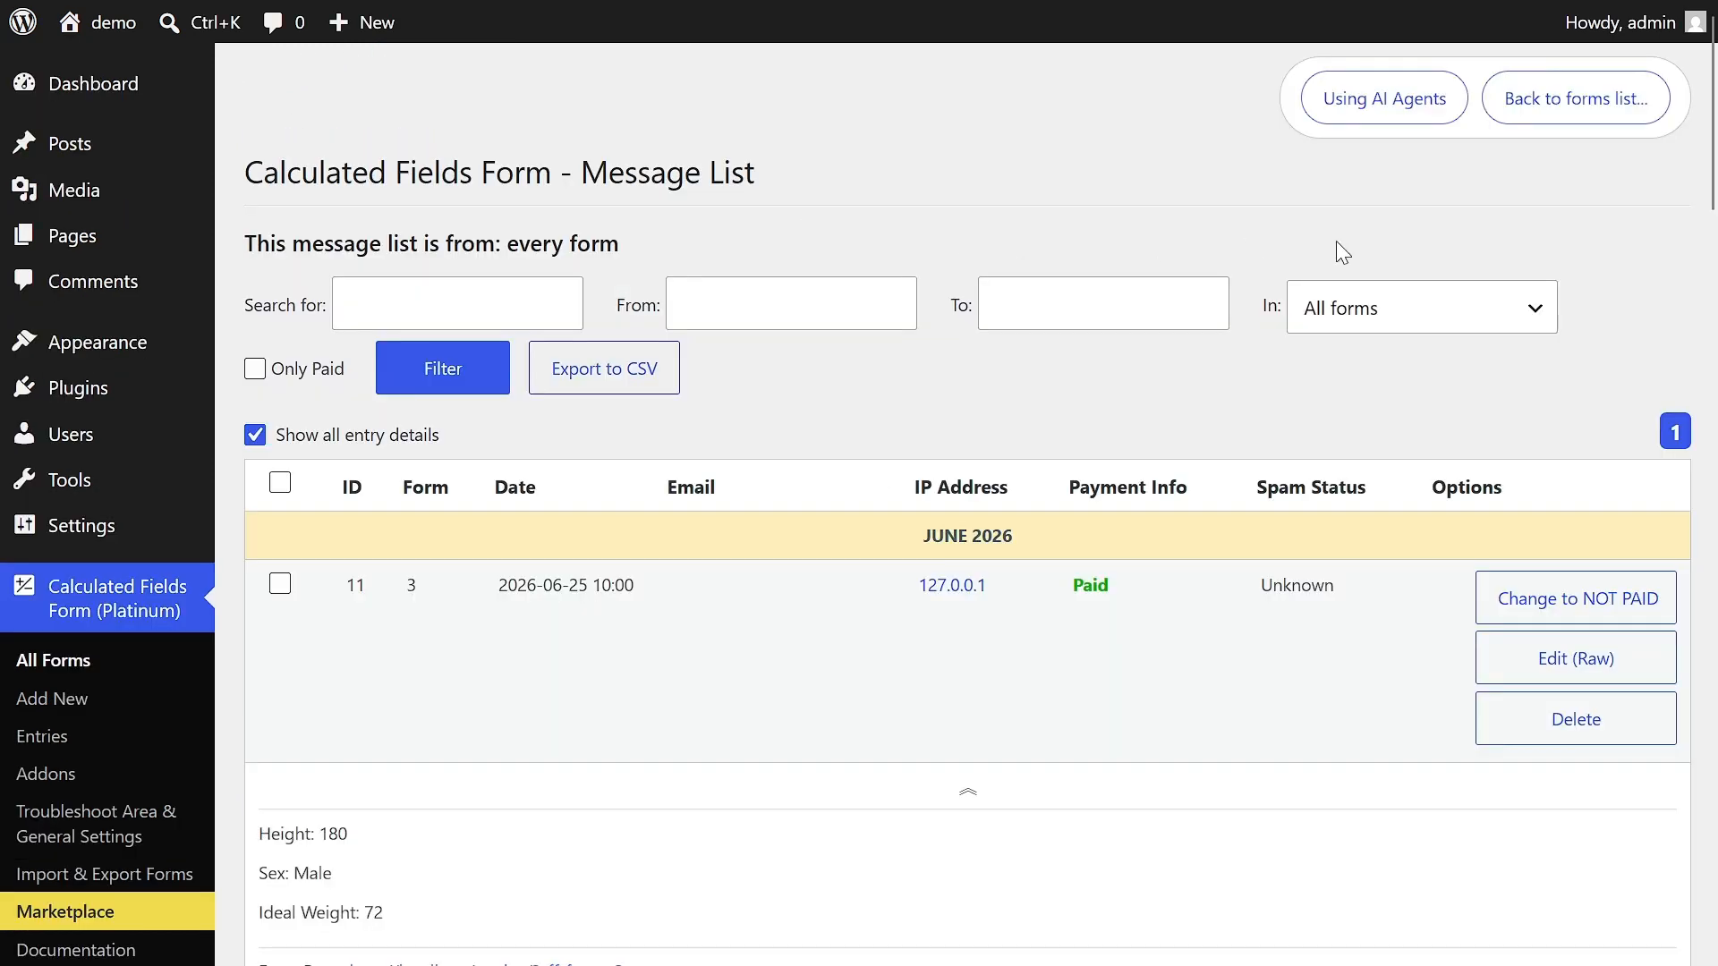
{"action": "scroll", "coordinate": [1673, 163], "scroll_direction": "down", "scroll_amount": 20}
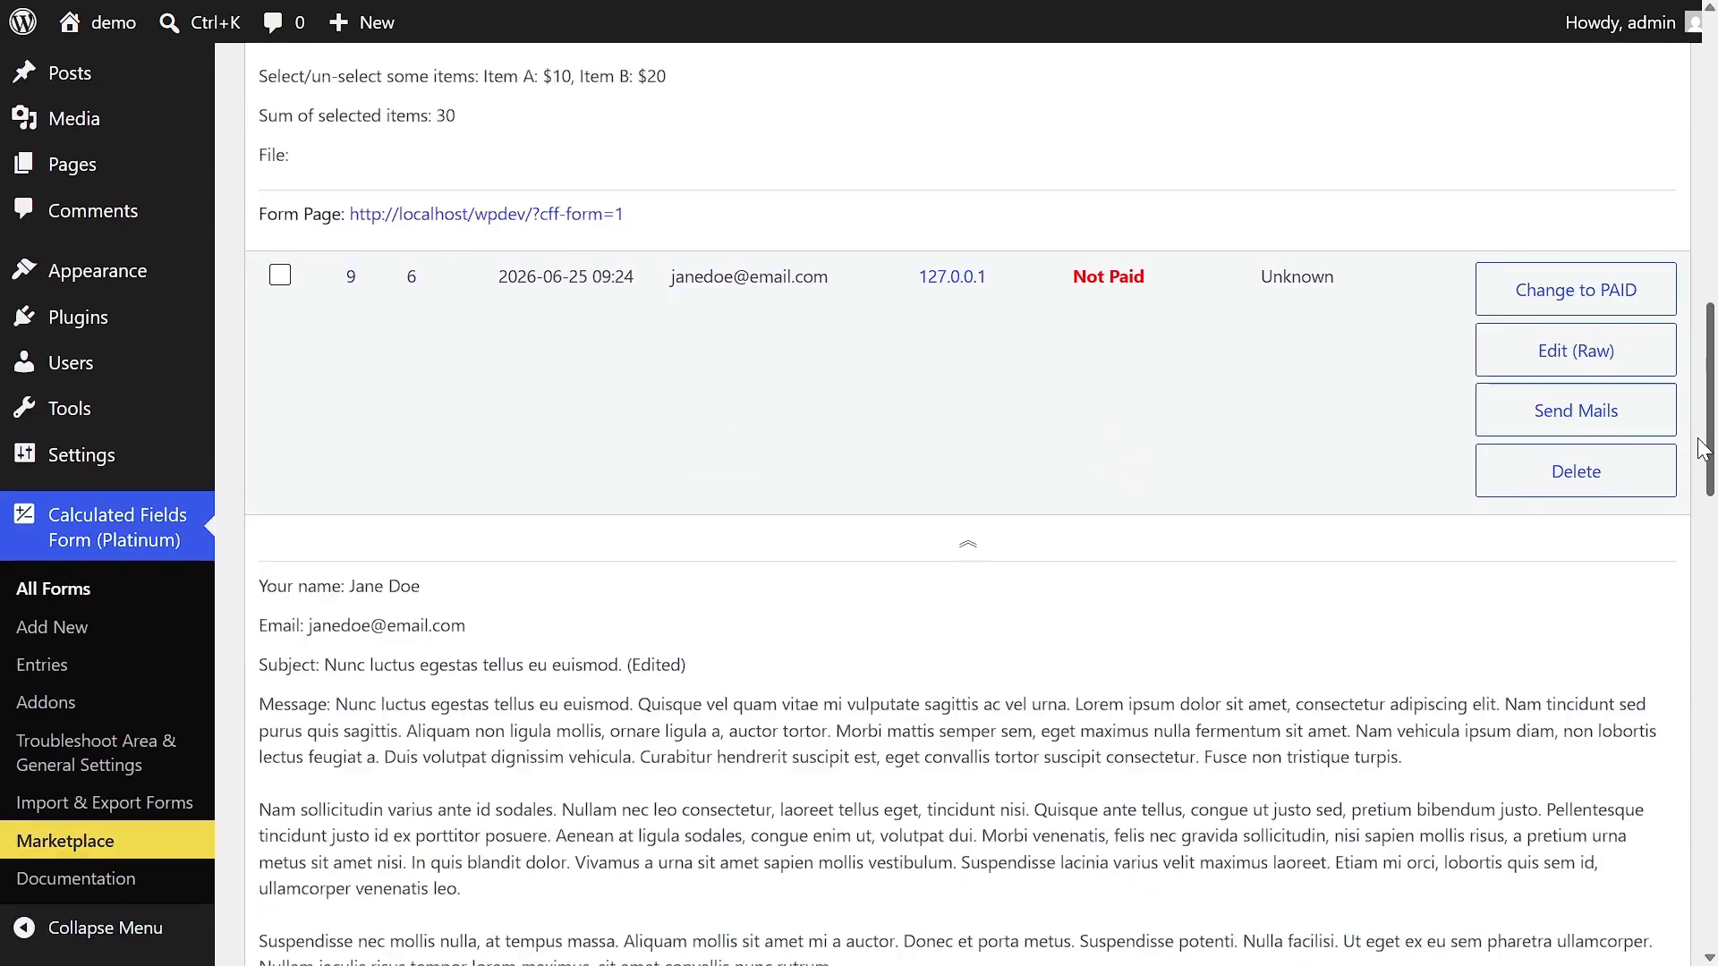
{"action": "scroll", "coordinate": [1679, 642], "scroll_direction": "down", "scroll_amount": 10}
{"action": "scroll", "coordinate": [1676, 851], "scroll_direction": "up", "scroll_amount": 20}
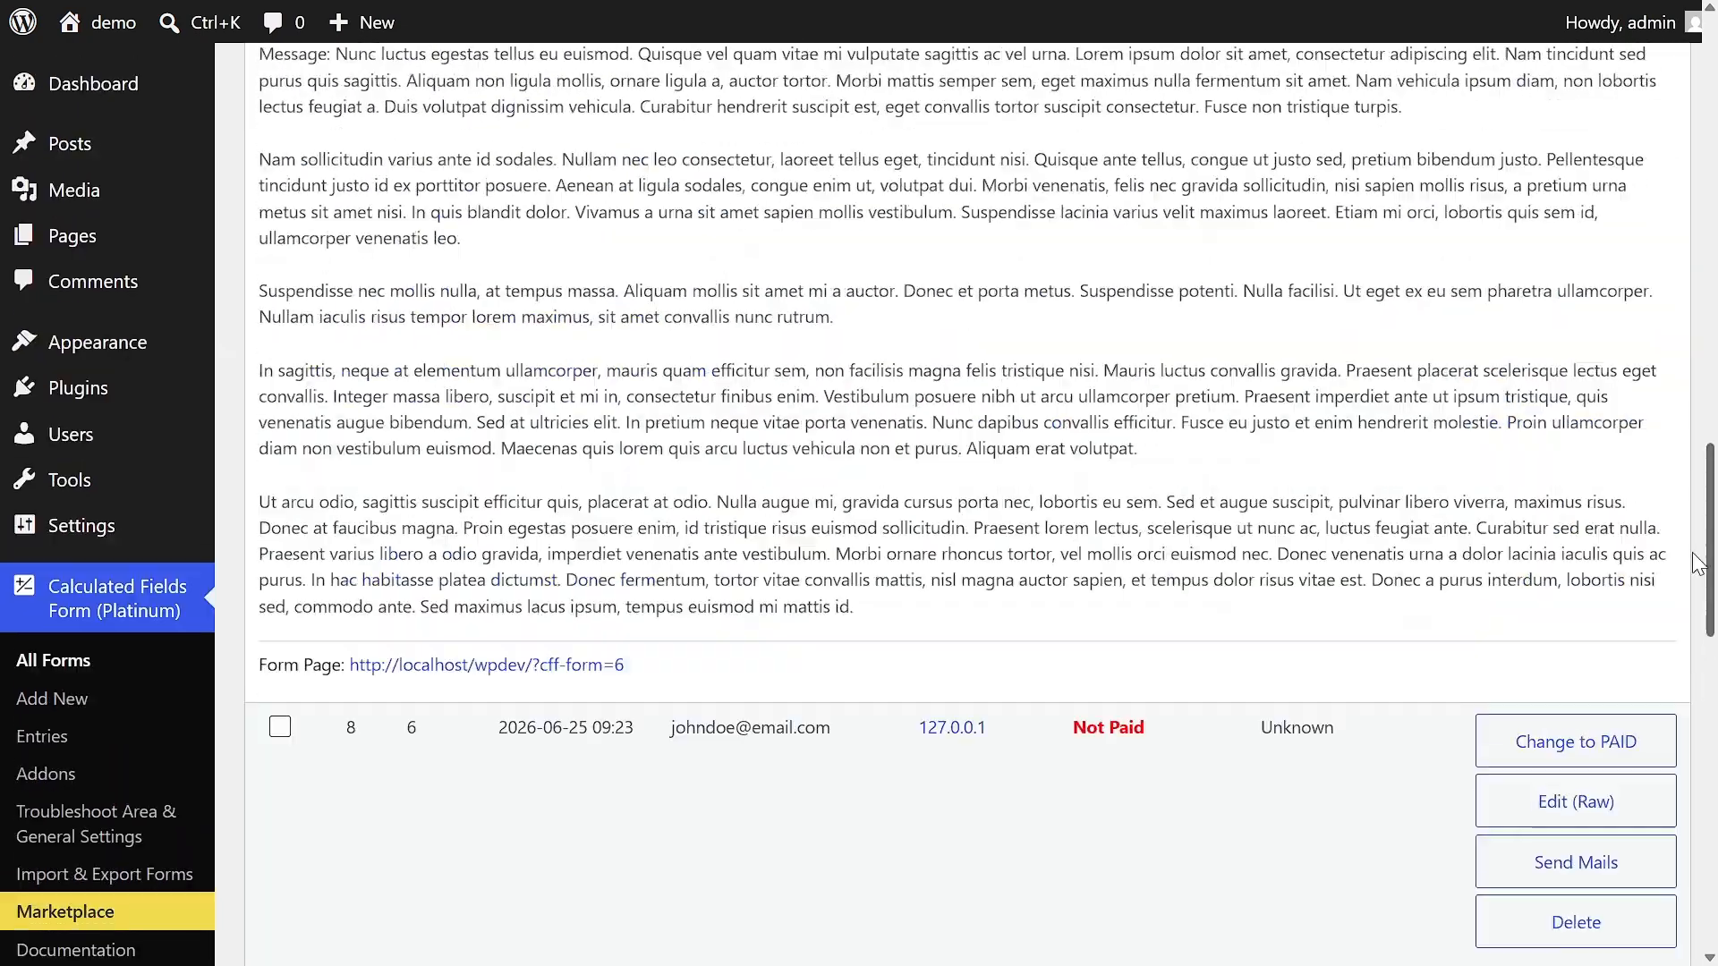
{"action": "left_click_drag", "start_coordinate": [1703, 325], "coordinate": [1702, 125]}
- Filter the entries list to the form "6 - Contact Form"
{"action": "left_click", "coordinate": [1499, 304]}
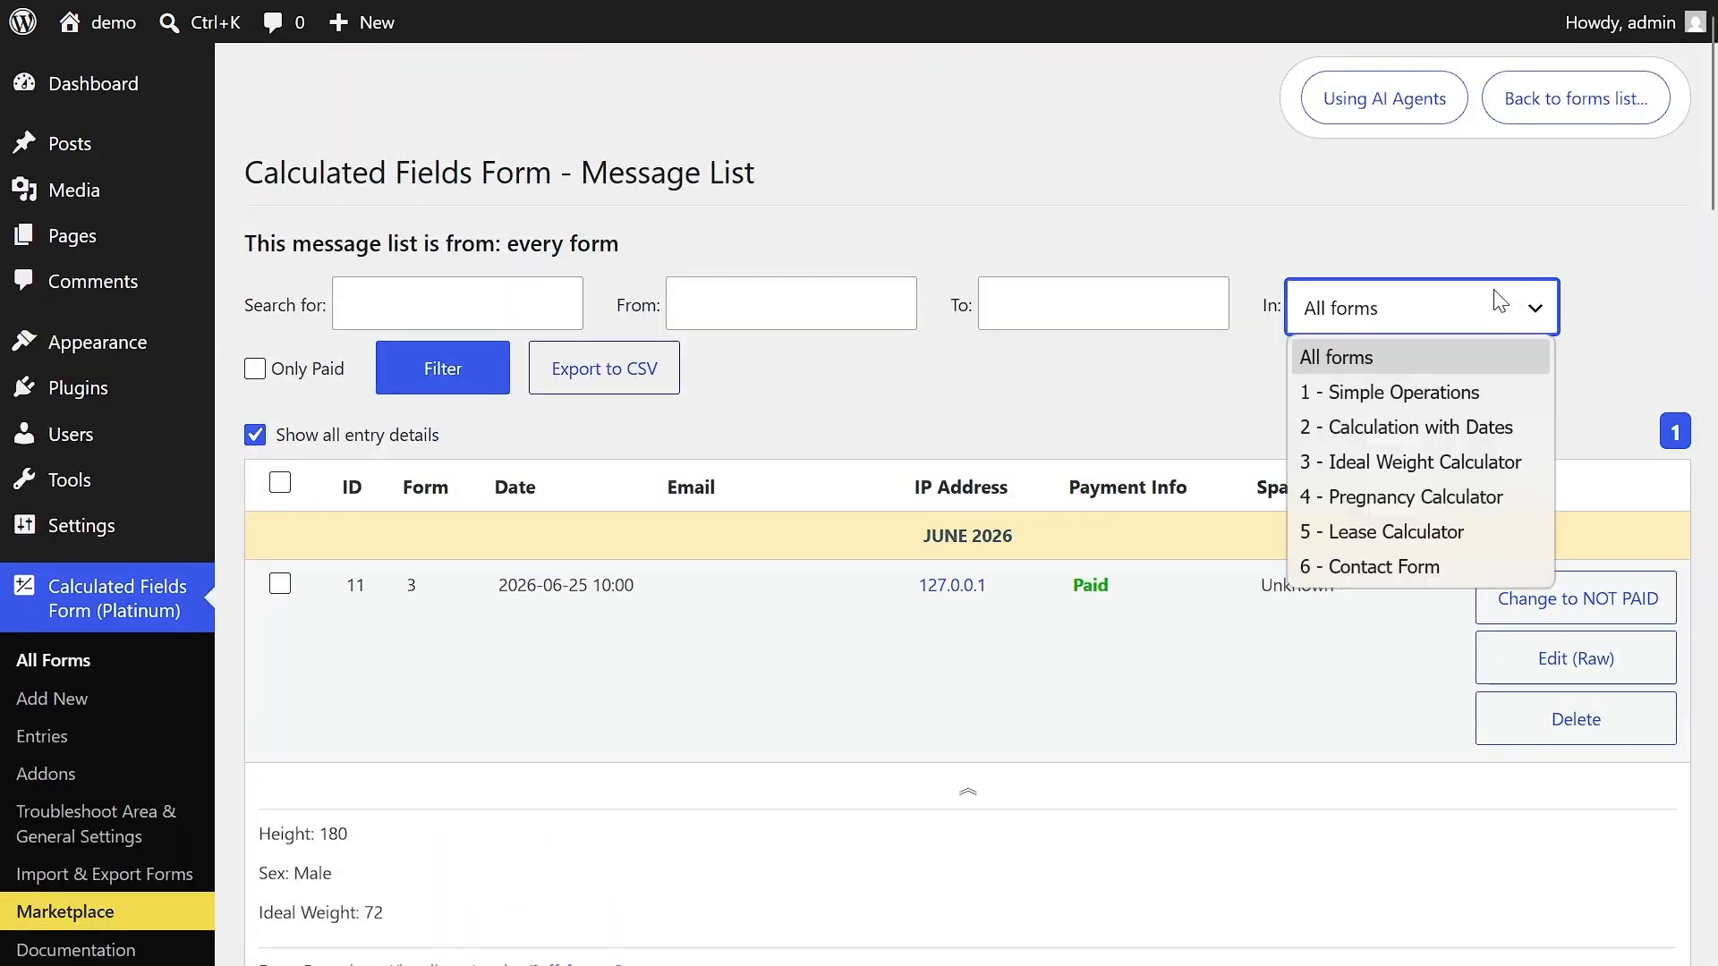
{"action": "left_click", "coordinate": [1385, 565]}
{"action": "left_click", "coordinate": [465, 376]}
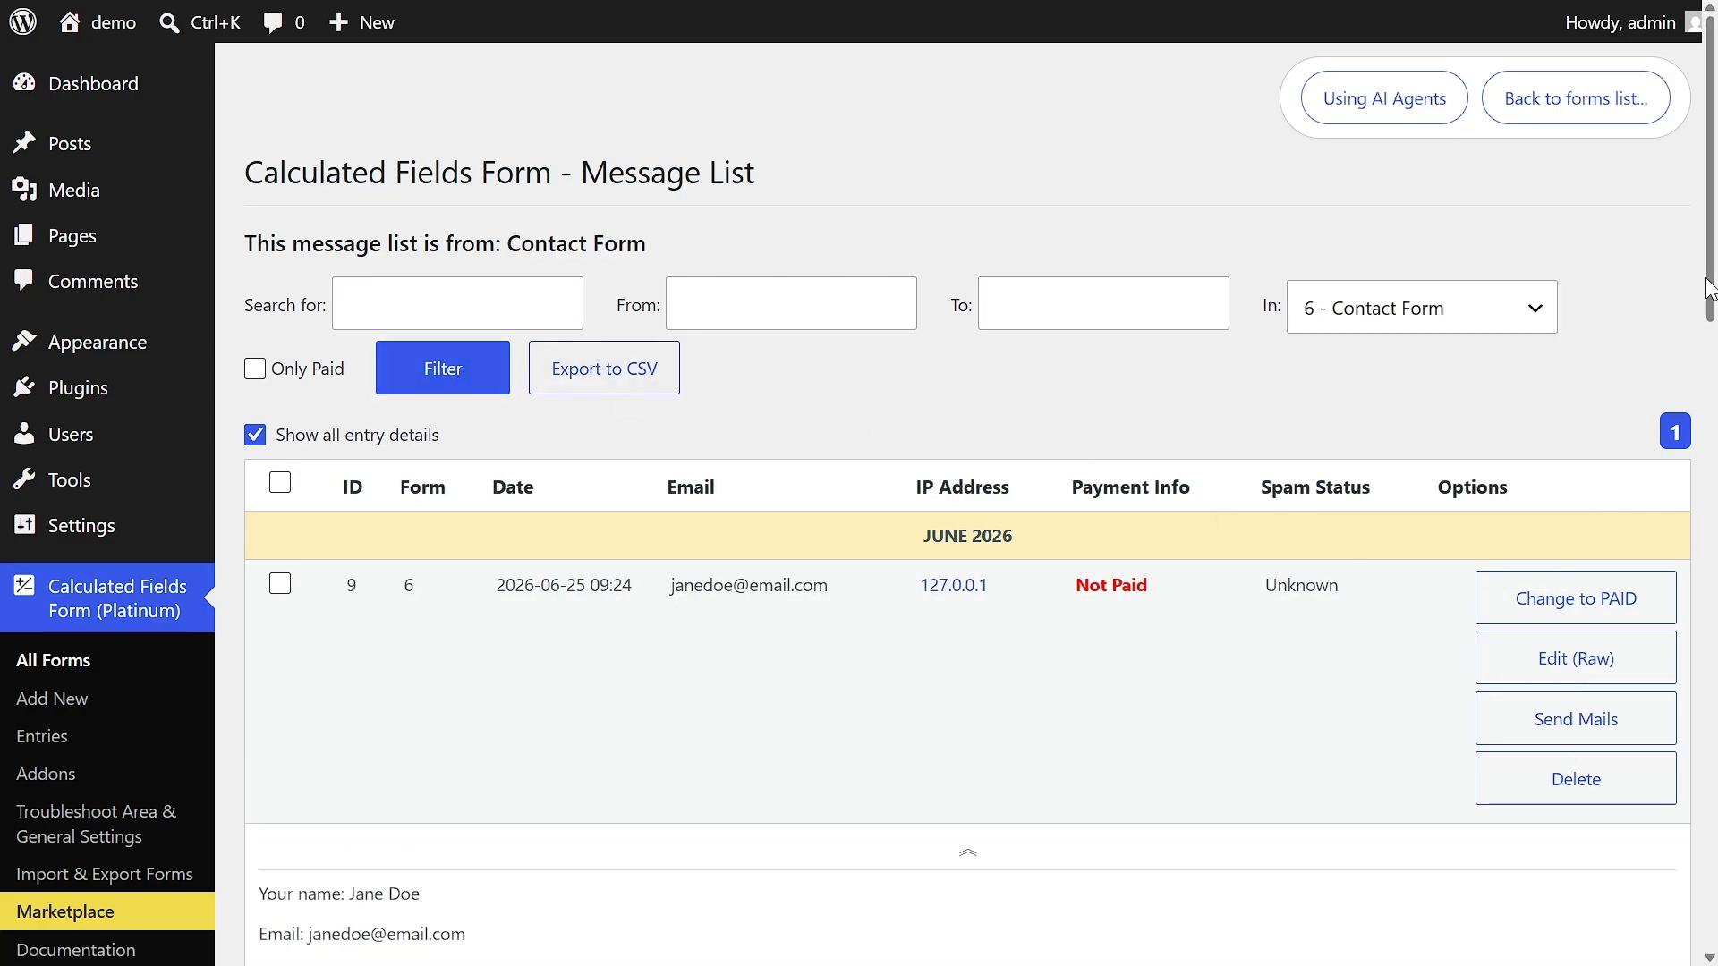
{"action": "left_click_drag", "start_coordinate": [1705, 291], "coordinate": [1706, 255]}
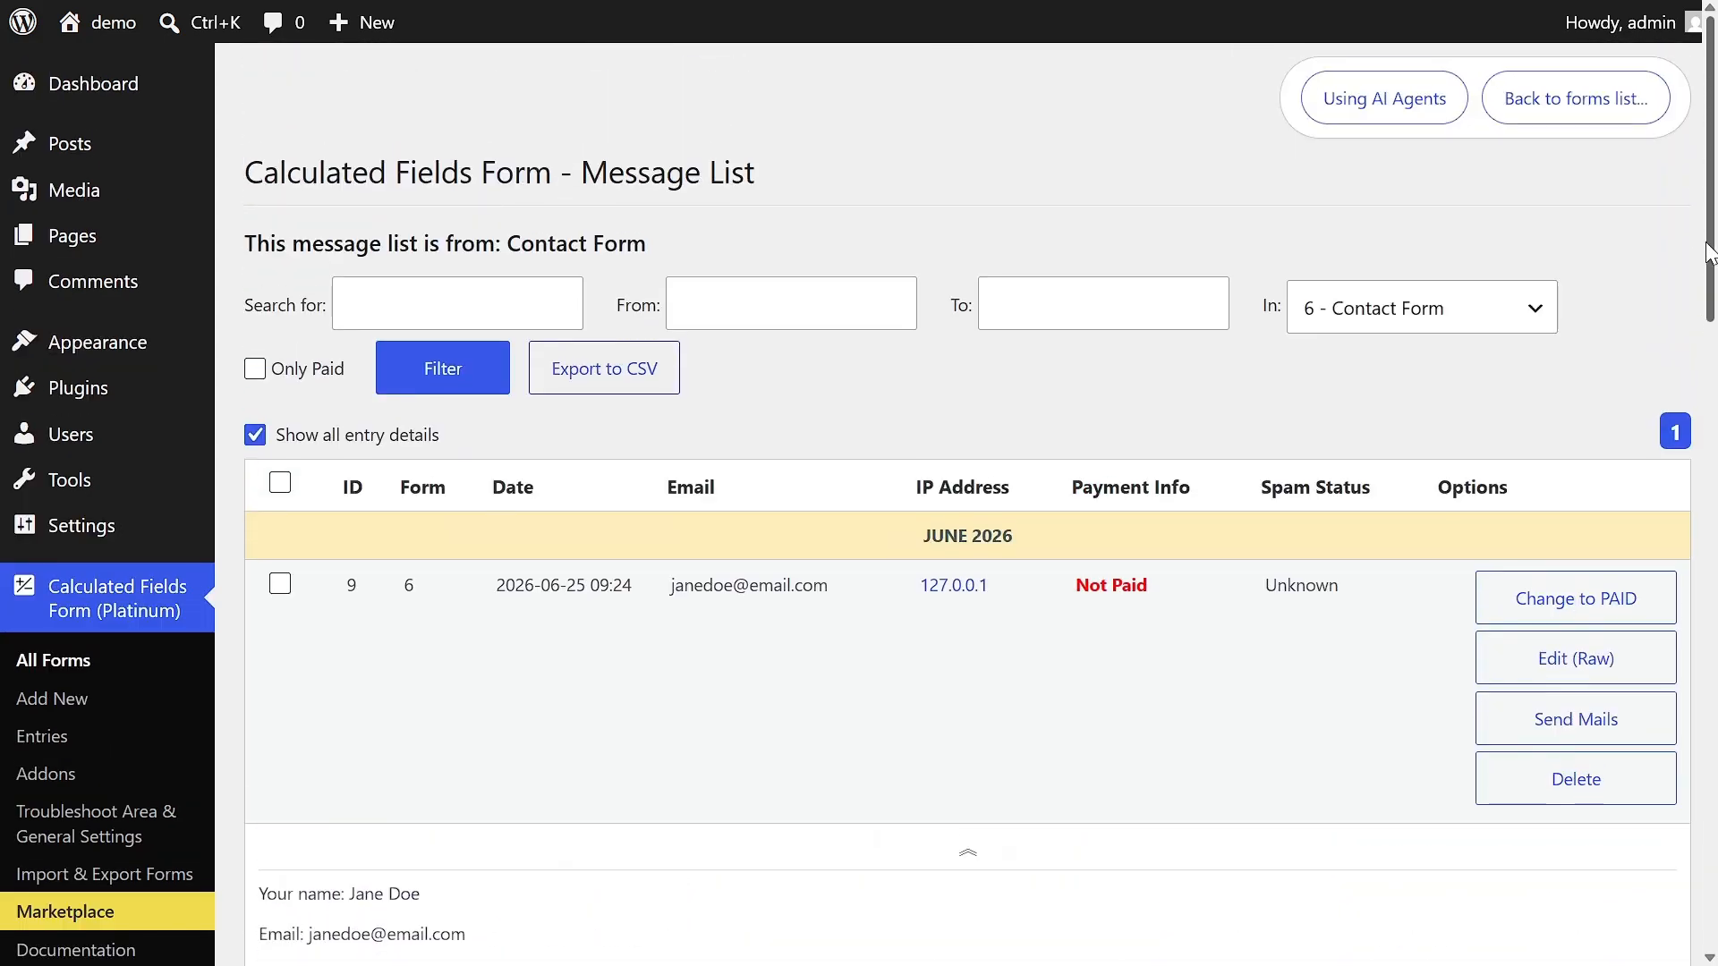
- Export the filtered entries to export.csv in the 2026-06-25 folder and open the file in LibreOffice Calc with the default import options
{"action": "left_click", "coordinate": [642, 372]}
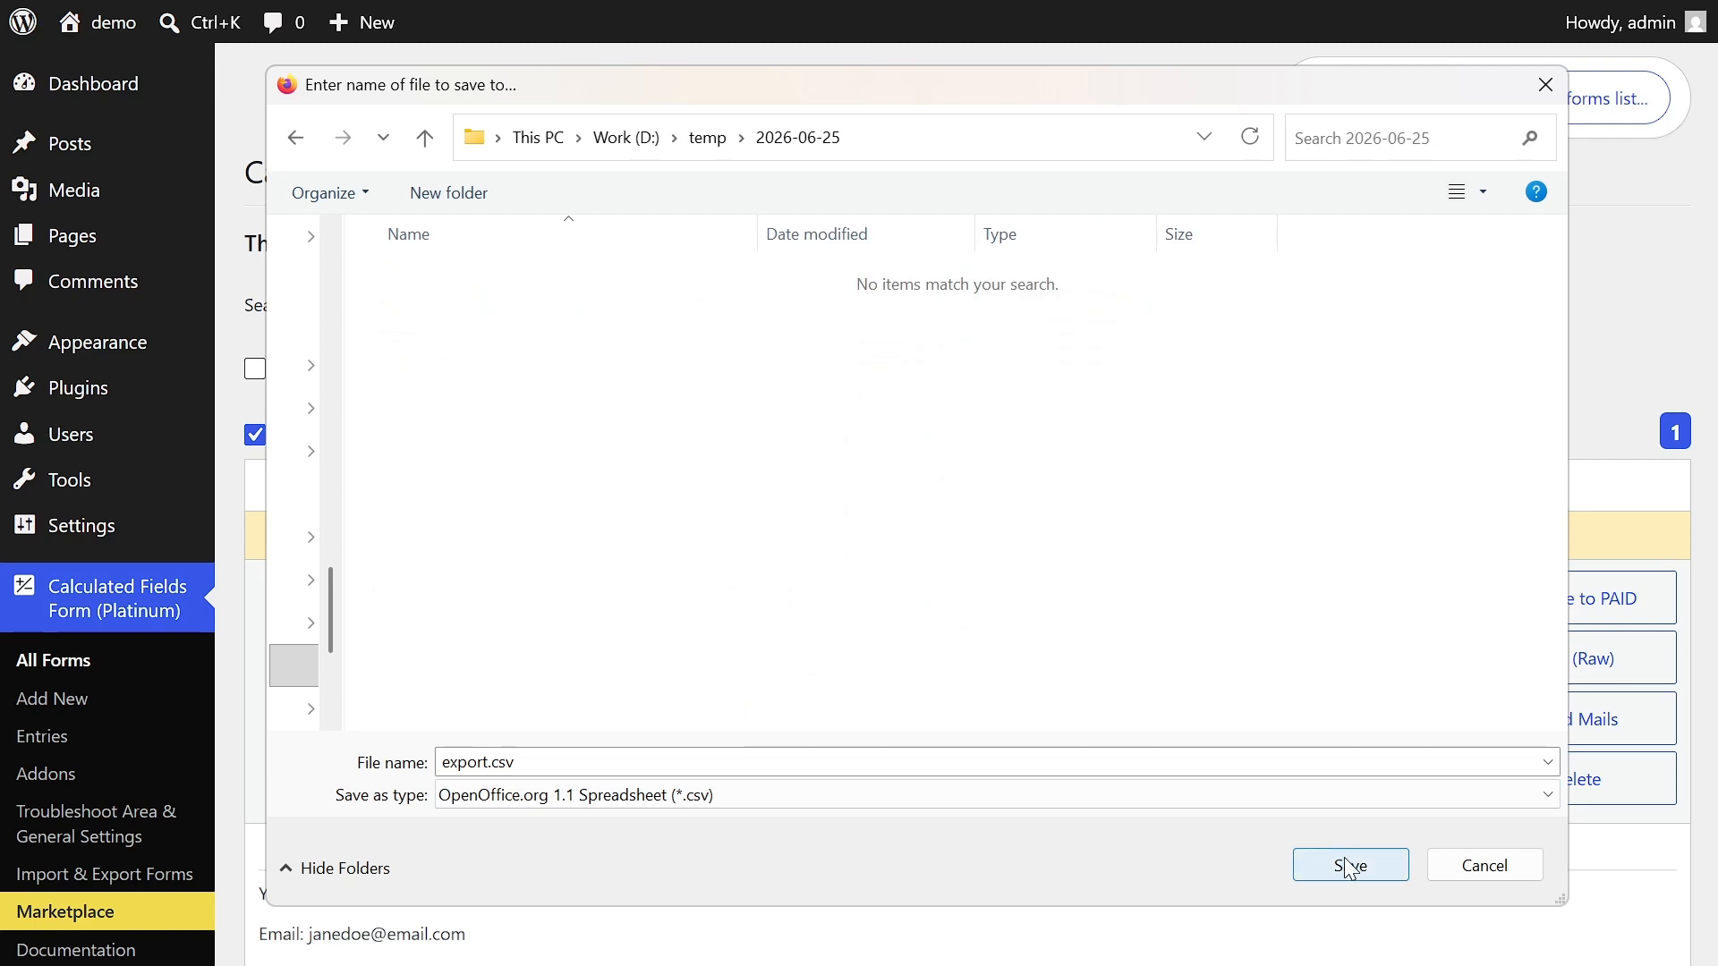
{"action": "left_click", "coordinate": [1349, 865]}
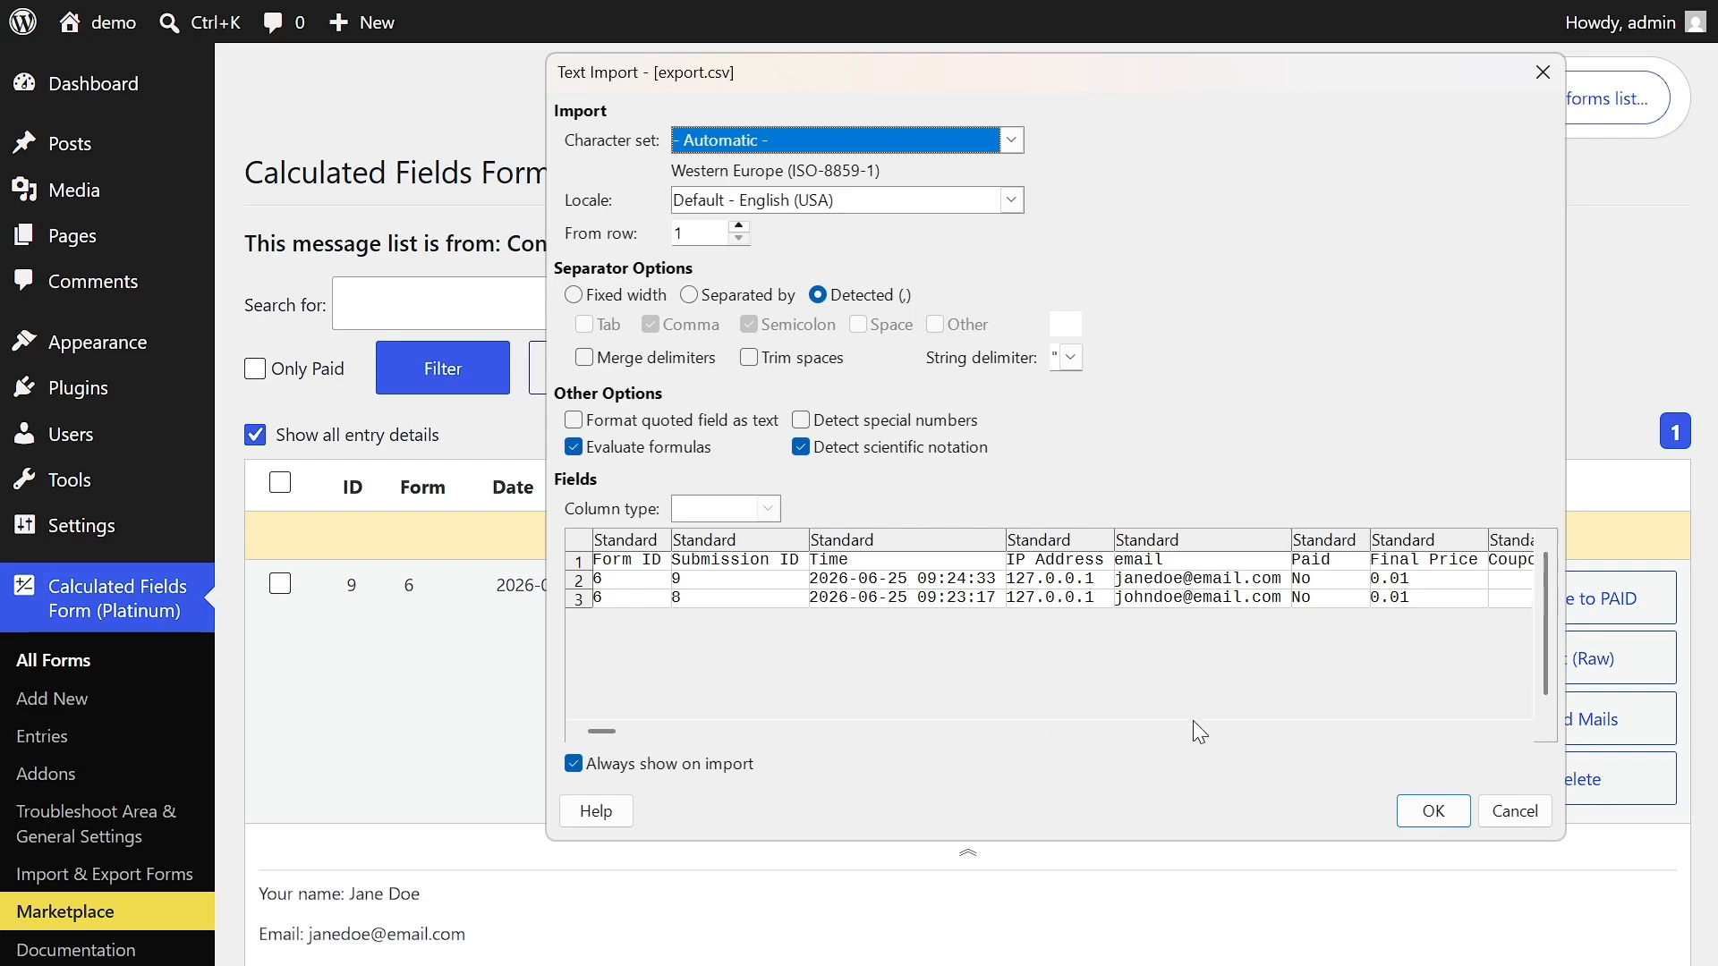
{"action": "left_click", "coordinate": [1422, 806]}
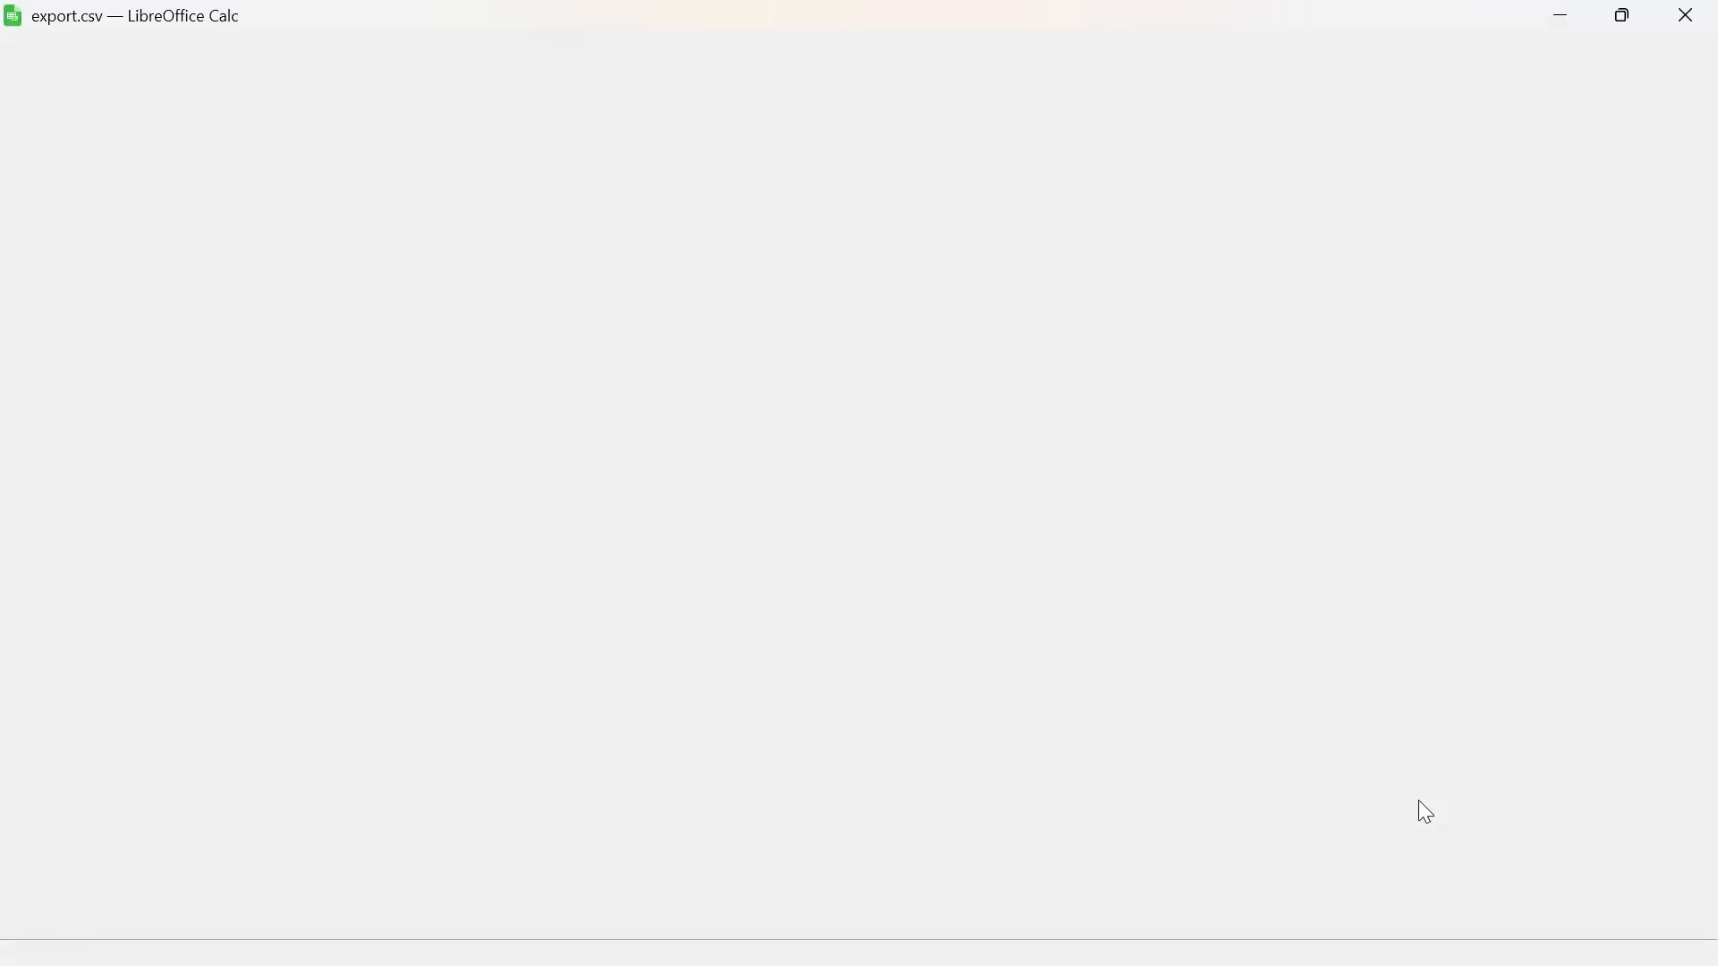